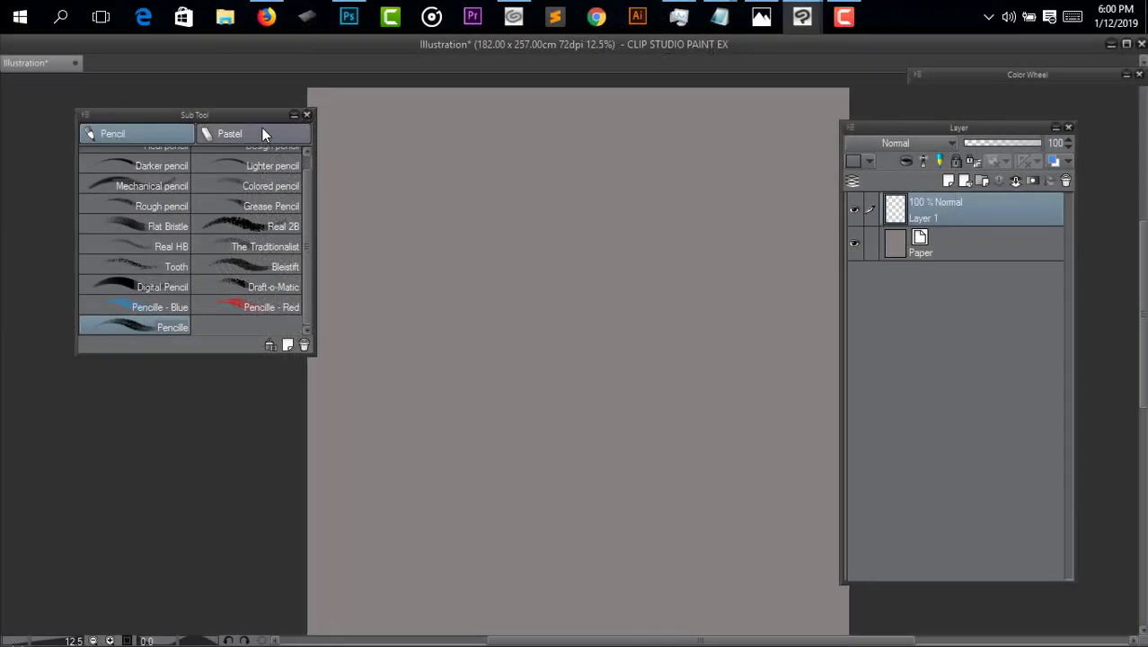
Move the sub tool palette clear of the canvas, and sketch the top and left arcs of a head oval with the Pencille pencil.
drag(261, 115, 240, 117)
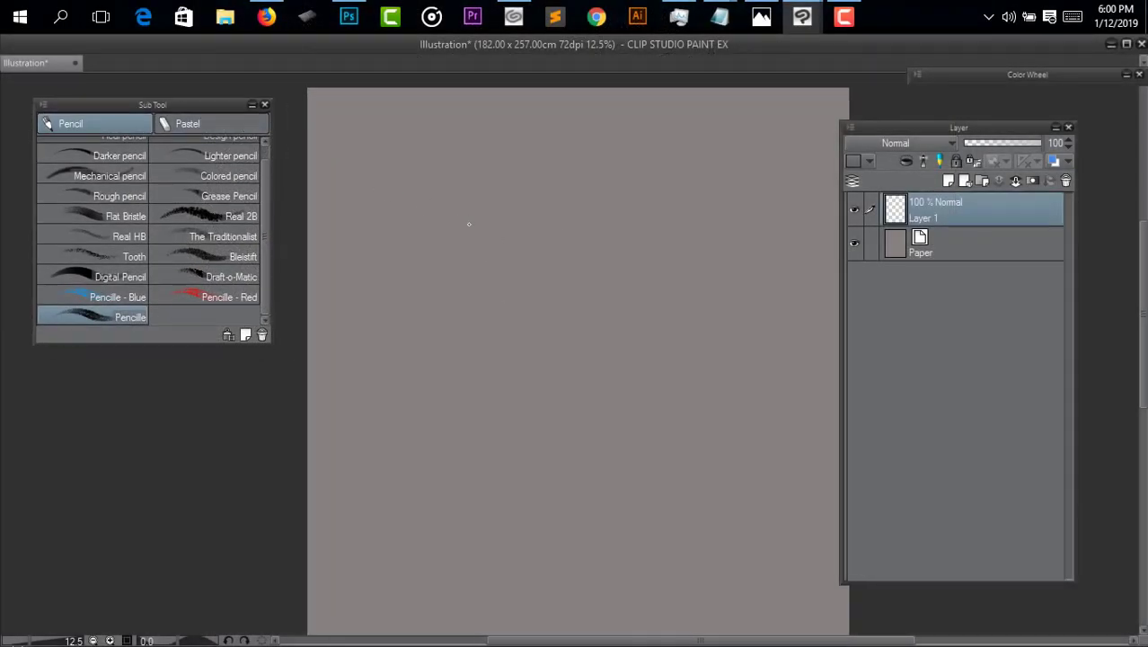
mouse_move(449, 190)
mouse_down()
mouse_move(521, 145)
mouse_move(573, 178)
mouse_up()
drag(503, 149, 589, 199)
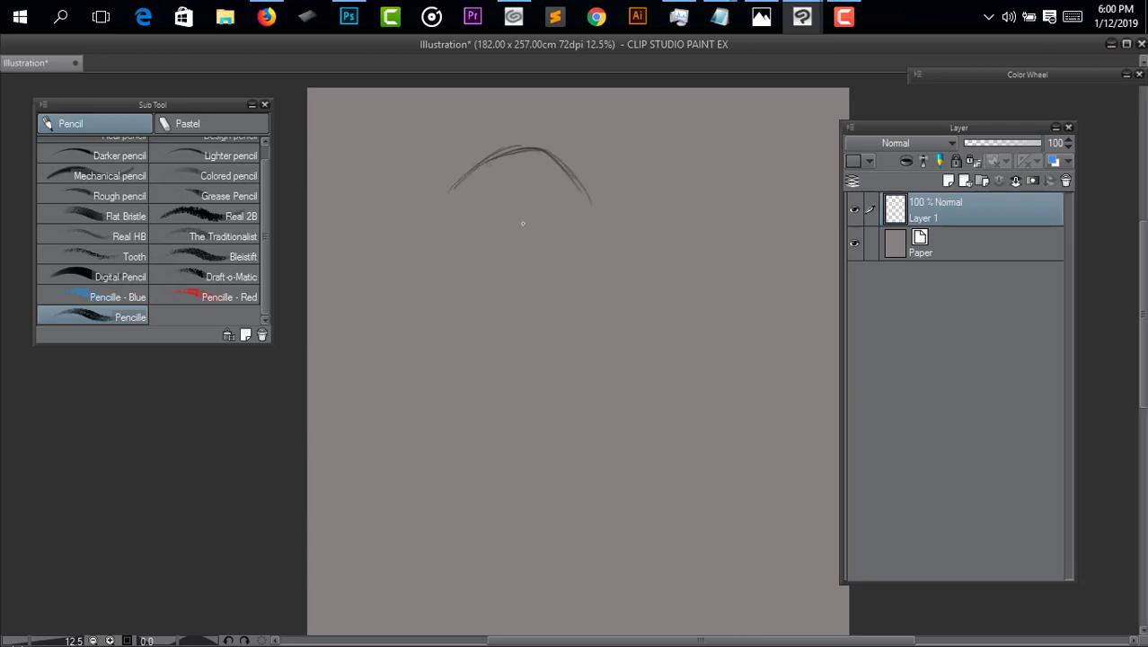
mouse_move(449, 192)
mouse_down()
mouse_move(431, 220)
mouse_move(433, 261)
mouse_up()
drag(433, 212, 442, 293)
drag(437, 214, 469, 336)
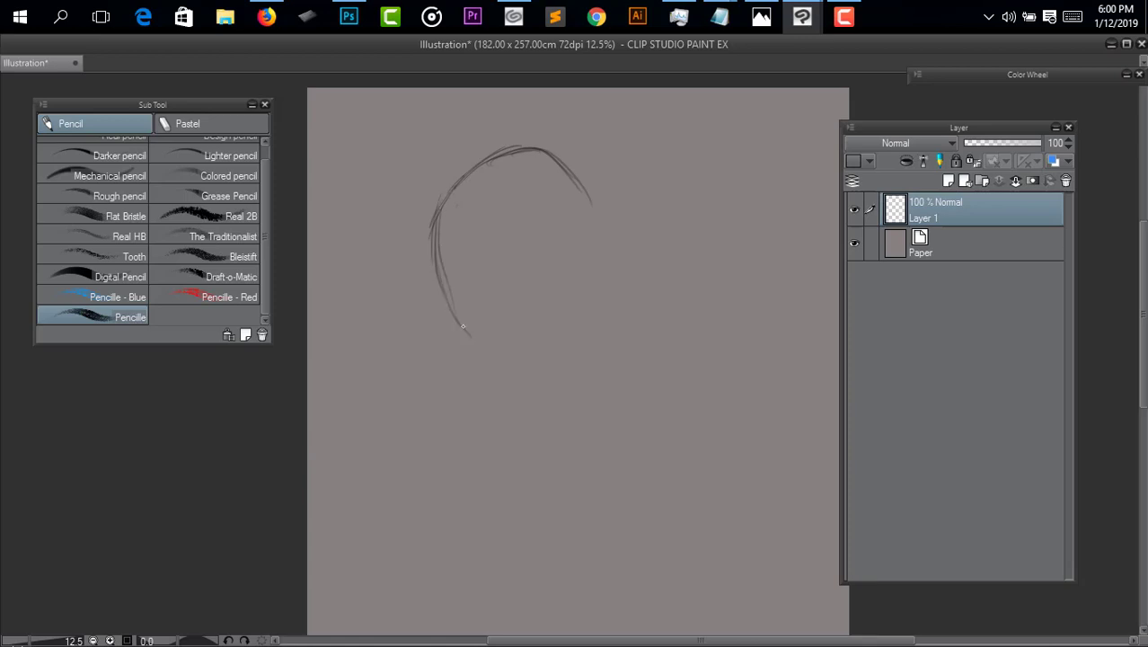
Close the head oval along its right side and bottom, and reinforce the outline with loose overlapping strokes.
mouse_move(444, 287)
mouse_down()
mouse_move(494, 331)
mouse_move(572, 317)
mouse_up()
mouse_move(595, 214)
mouse_down()
mouse_move(600, 269)
mouse_move(583, 320)
mouse_move(548, 338)
mouse_move(482, 338)
mouse_up()
drag(452, 294, 485, 329)
drag(434, 295, 472, 327)
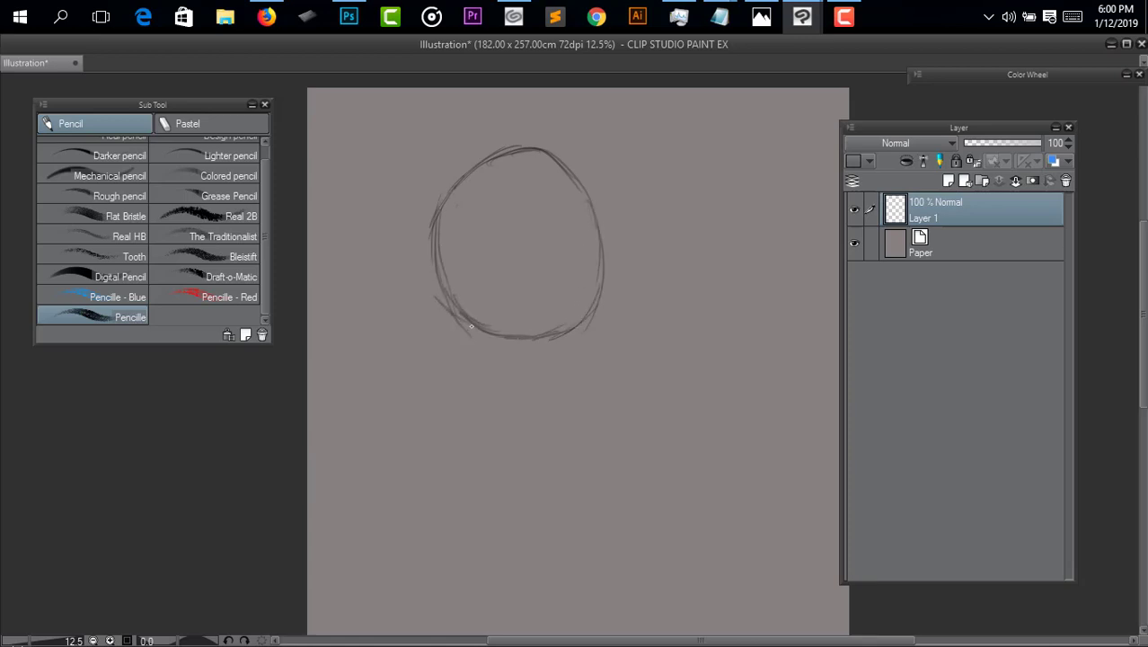
mouse_move(426, 230)
mouse_down()
mouse_move(420, 282)
mouse_move(436, 305)
mouse_up()
drag(436, 208, 428, 258)
mouse_move(474, 175)
mouse_down()
mouse_move(548, 159)
mouse_move(576, 179)
mouse_move(600, 270)
mouse_up()
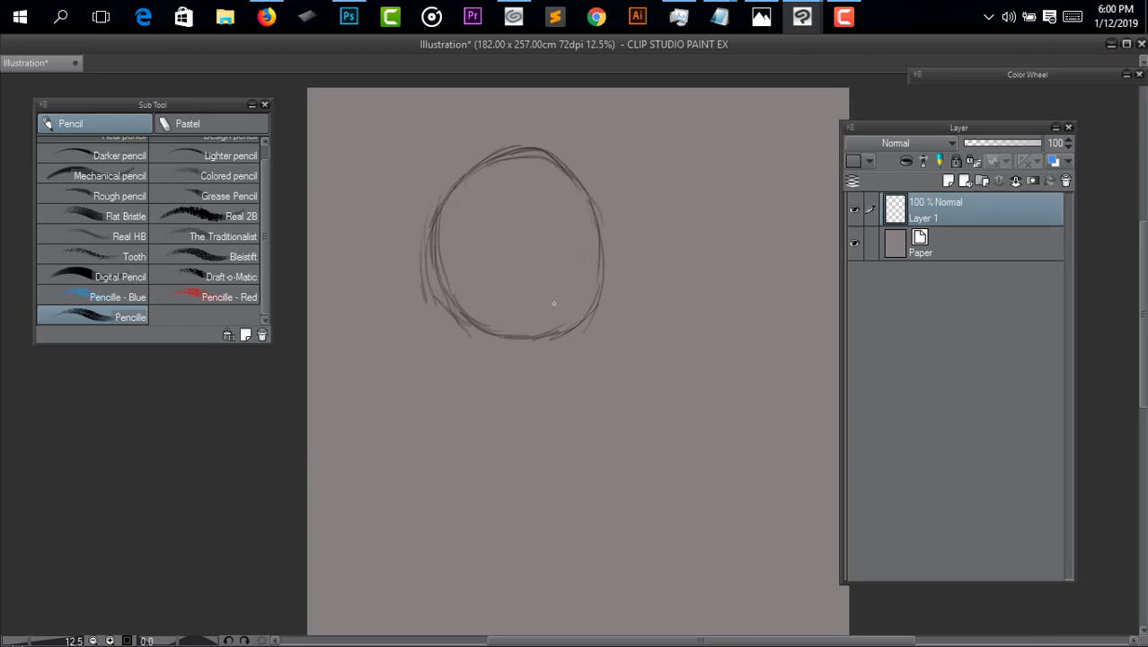
mouse_move(429, 259)
mouse_down()
mouse_move(437, 298)
mouse_move(461, 318)
mouse_move(541, 336)
mouse_move(590, 321)
mouse_move(602, 300)
mouse_move(578, 324)
mouse_up()
Draw a curved horizontal brow guideline and a vertical centre line right of the oval's middle for a three-quarter view.
mouse_move(441, 243)
mouse_down()
mouse_move(577, 234)
mouse_move(514, 252)
mouse_move(605, 244)
mouse_up()
drag(516, 250, 586, 251)
drag(538, 174, 546, 291)
mouse_move(543, 198)
mouse_down()
mouse_move(551, 359)
mouse_move(550, 322)
mouse_up()
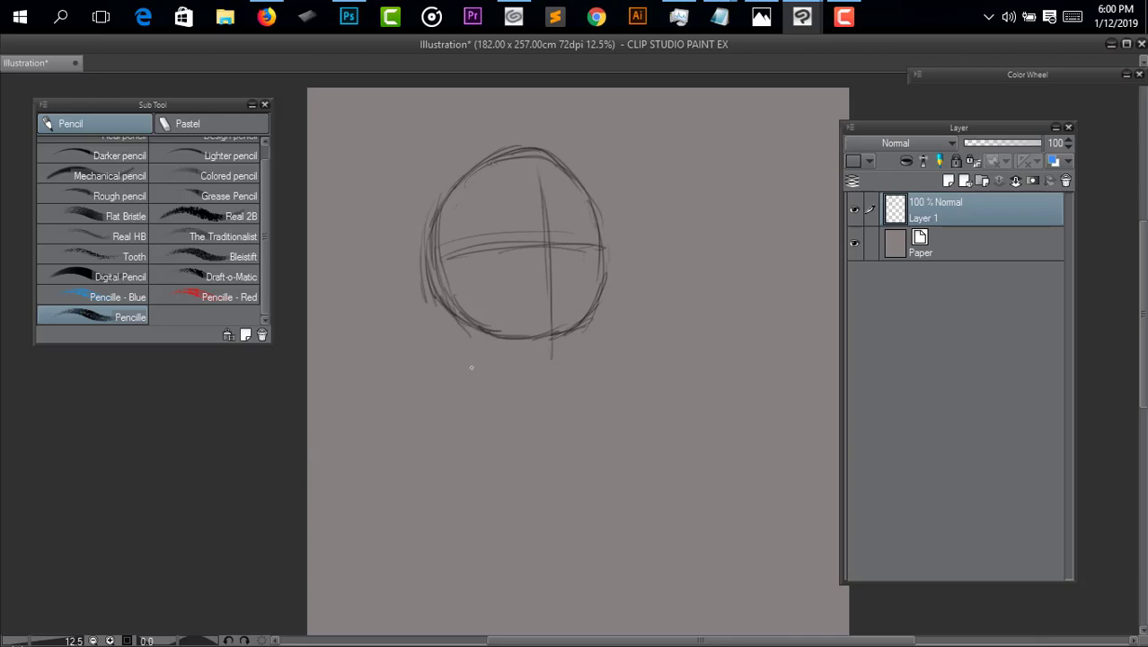
Sketch a narrow side-plane oval along the left edge of the head.
drag(426, 230, 428, 260)
drag(438, 219, 473, 295)
mouse_move(431, 247)
mouse_down()
mouse_move(438, 289)
mouse_move(471, 304)
mouse_up()
Handwrite the note "- BASICS" in the empty area to the upper right of the head.
drag(645, 297, 547, 297)
mouse_move(577, 139)
mouse_down()
mouse_move(614, 142)
mouse_move(602, 147)
mouse_up()
mouse_move(613, 144)
mouse_down()
mouse_move(622, 121)
mouse_move(629, 141)
mouse_up()
drag(613, 134, 629, 137)
drag(646, 114, 654, 132)
drag(669, 121, 662, 132)
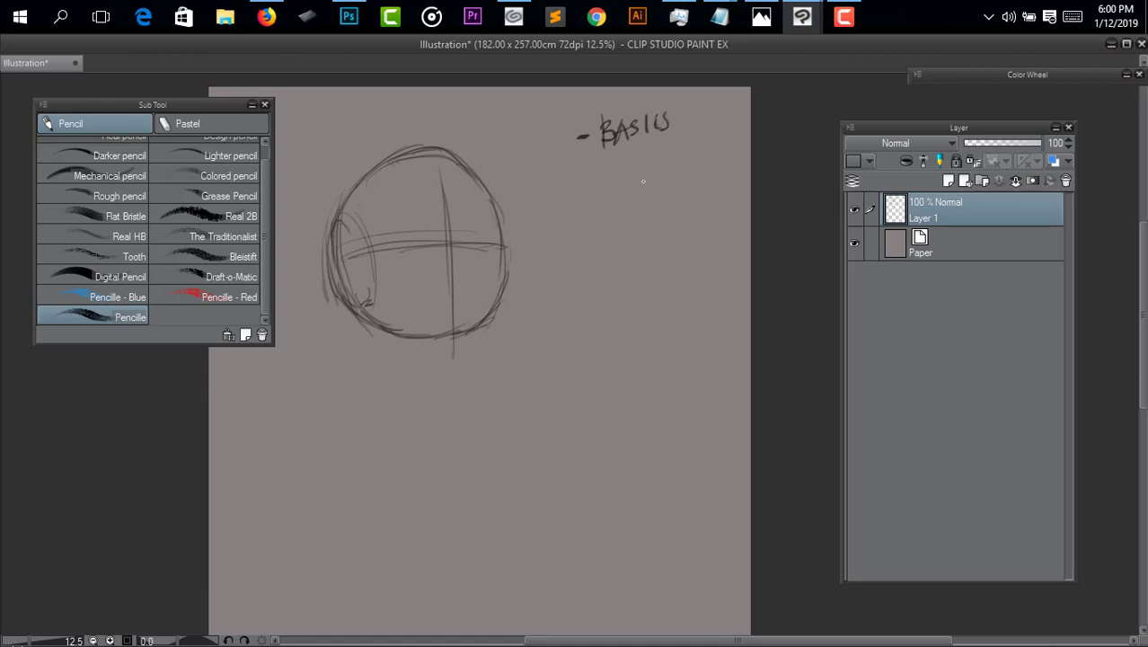
mouse_move(613, 185)
mouse_down()
mouse_move(639, 203)
mouse_move(626, 202)
mouse_move(642, 242)
mouse_move(649, 212)
mouse_move(666, 203)
mouse_move(606, 203)
mouse_move(613, 212)
mouse_up()
mouse_move(611, 198)
mouse_down()
mouse_move(645, 241)
mouse_move(622, 225)
mouse_move(633, 238)
mouse_move(649, 242)
mouse_move(660, 222)
mouse_up()
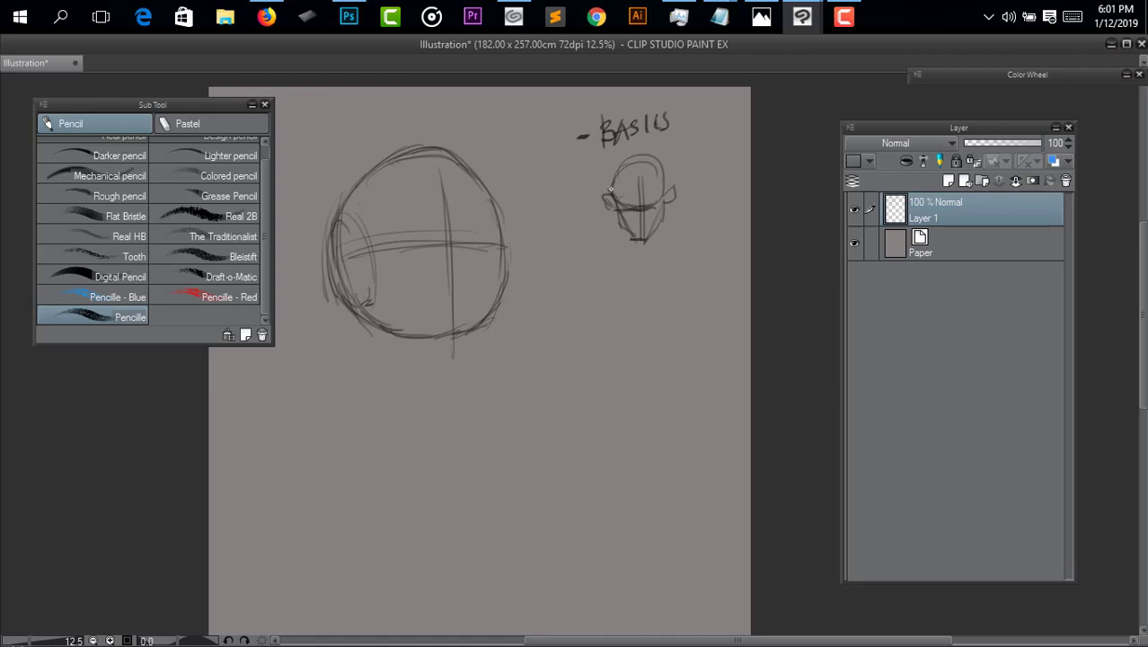
key(e)
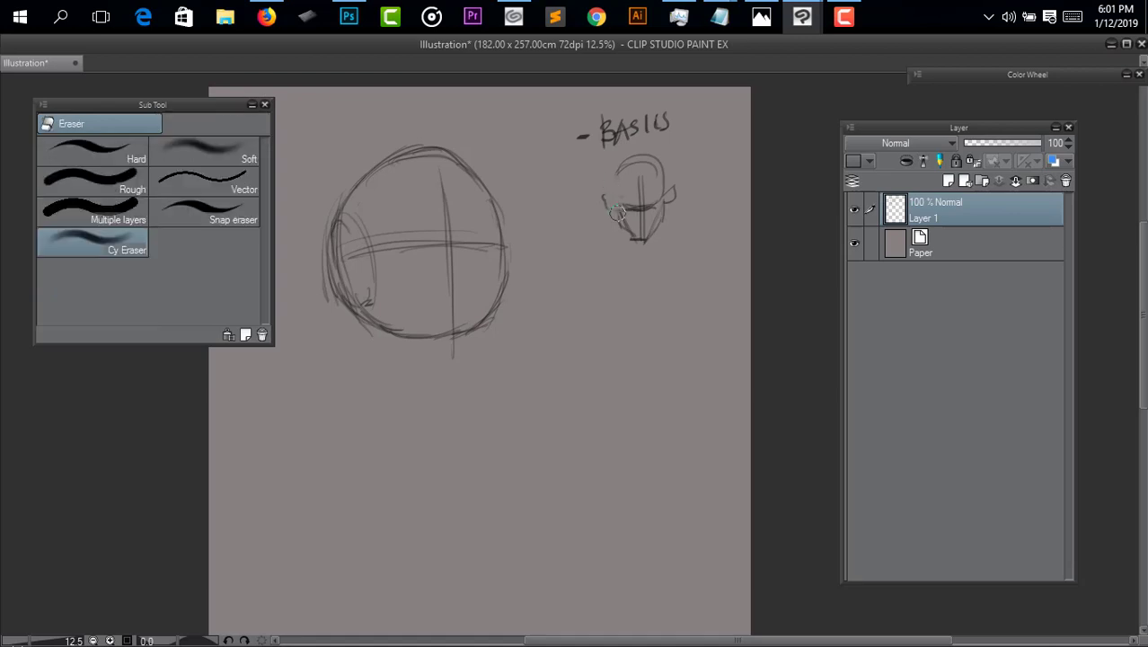
mouse_move(613, 200)
mouse_down()
mouse_move(629, 235)
mouse_move(647, 223)
mouse_move(637, 199)
mouse_move(649, 172)
mouse_move(608, 174)
mouse_move(620, 178)
mouse_up()
key(p)
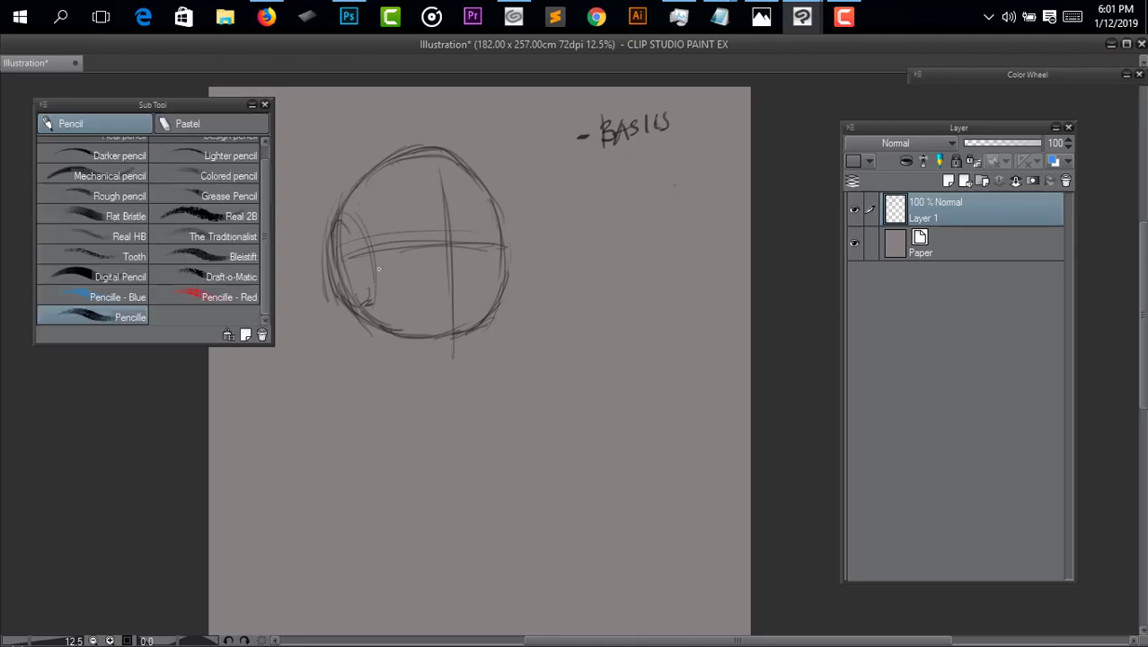
Reinforce the side plane and brow guideline, and extend the vertical centre line well below the head oval.
drag(341, 222, 336, 283)
drag(383, 234, 503, 241)
mouse_move(397, 240)
mouse_down()
mouse_move(490, 249)
mouse_move(452, 327)
mouse_move(456, 379)
mouse_up()
drag(453, 223, 456, 409)
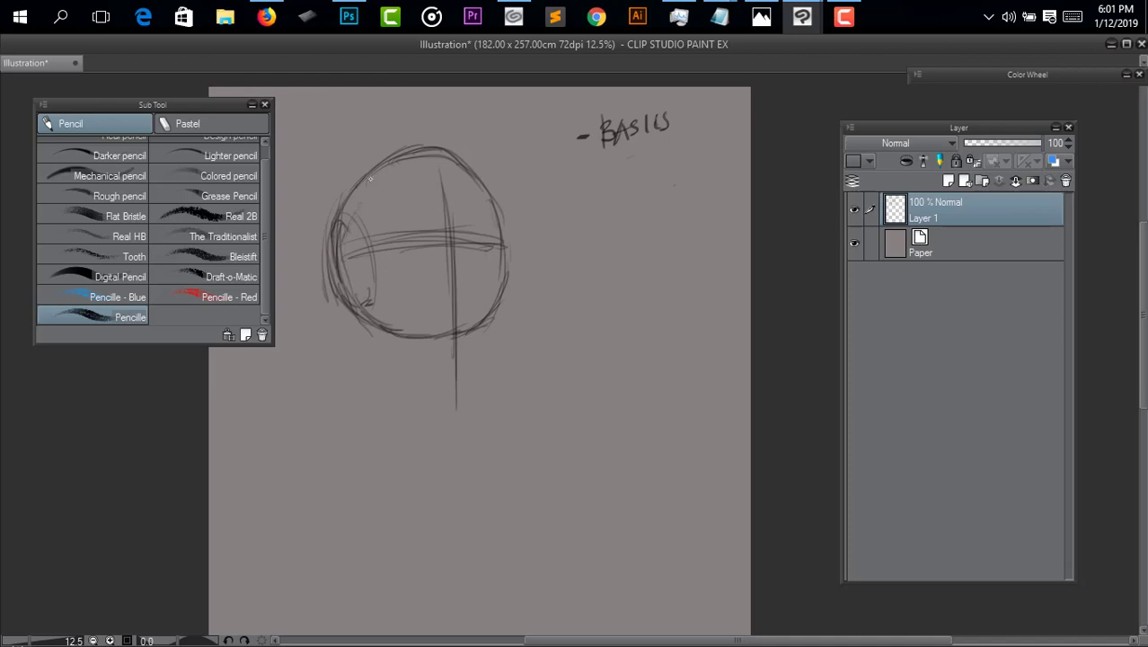
Sketch both eyebrows on the brow guideline and mark the nose base and nostrils on the centre line.
mouse_move(370, 178)
mouse_down()
mouse_move(345, 218)
mouse_move(401, 166)
mouse_up()
mouse_move(386, 236)
mouse_down()
mouse_move(428, 227)
mouse_move(418, 229)
mouse_move(426, 255)
mouse_move(389, 229)
mouse_move(428, 234)
mouse_move(403, 222)
mouse_move(430, 230)
mouse_move(393, 232)
mouse_move(444, 231)
mouse_up()
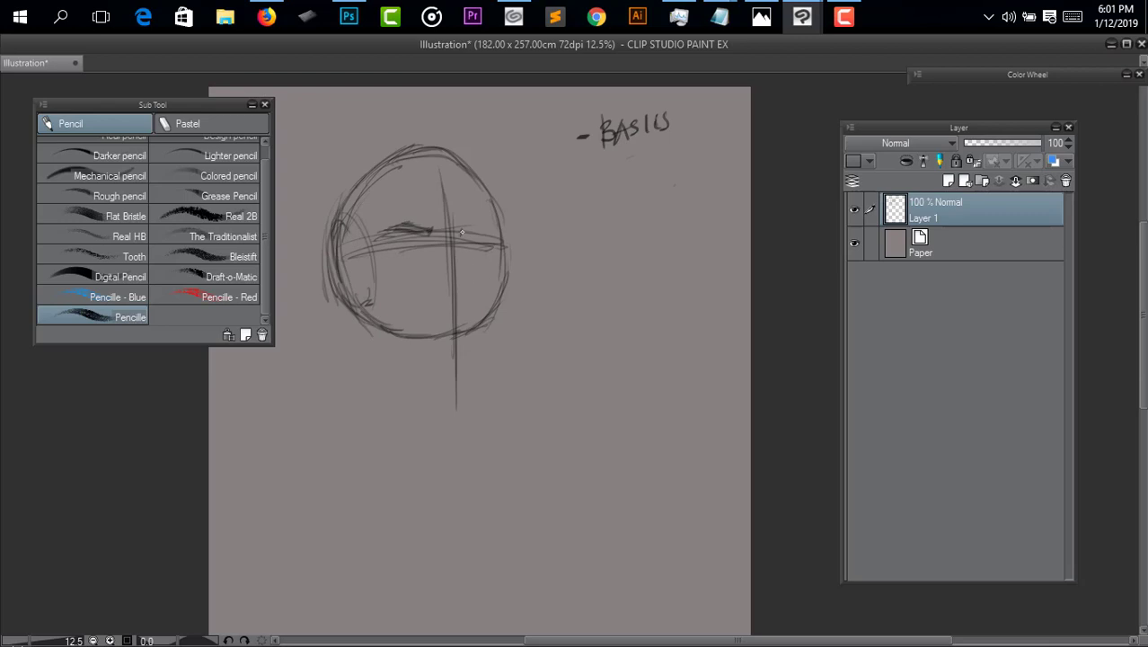
drag(462, 232, 498, 230)
drag(434, 292, 467, 291)
key(e)
key(p)
Handwrite the note "- THINK FORM" beneath the first note.
drag(566, 180, 586, 174)
drag(586, 162, 604, 160)
mouse_move(595, 162)
mouse_down()
mouse_move(596, 190)
mouse_move(613, 176)
mouse_up()
drag(613, 167, 613, 185)
mouse_move(618, 169)
mouse_down()
mouse_move(619, 186)
mouse_move(666, 149)
mouse_move(700, 162)
mouse_up()
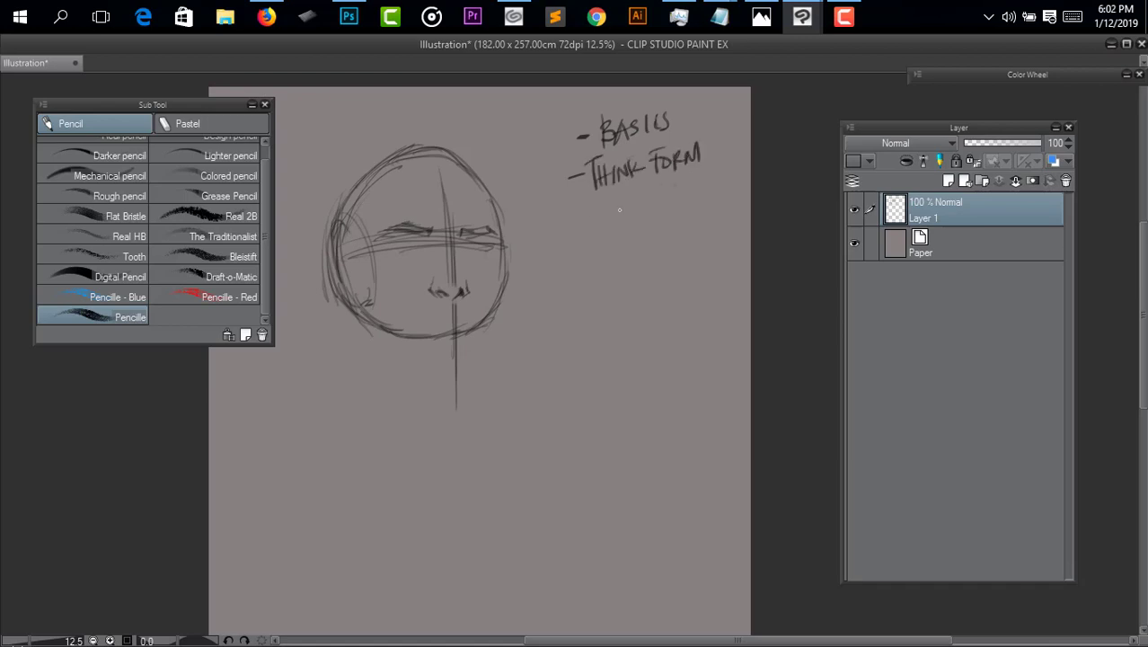
Handwrite "ICONIZING" beneath the previous notes, with a circled X in front of it.
mouse_move(576, 209)
mouse_down()
mouse_move(586, 220)
mouse_move(569, 201)
mouse_move(593, 205)
mouse_move(598, 219)
mouse_move(610, 203)
mouse_move(673, 188)
mouse_move(615, 214)
mouse_move(705, 185)
mouse_up()
key(e)
key(p)
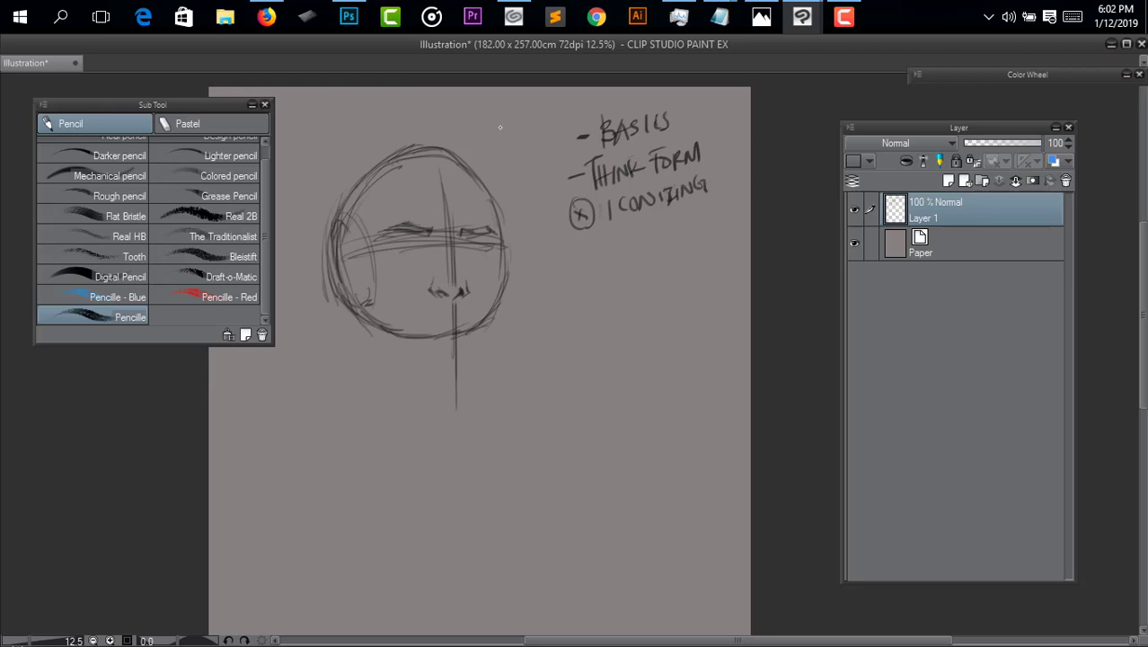
mouse_move(495, 114)
mouse_down()
mouse_move(508, 154)
mouse_move(530, 149)
mouse_move(522, 163)
mouse_move(553, 164)
mouse_move(545, 144)
mouse_move(526, 162)
mouse_move(500, 126)
mouse_move(549, 130)
mouse_up()
key(e)
key(p)
key(e)
key(p)
Darken the nostrils and the underside of the nose.
mouse_move(464, 283)
mouse_down()
mouse_move(462, 293)
mouse_move(432, 287)
mouse_move(460, 292)
mouse_up()
key(e)
key(p)
Draw a small shaded cube with an arrow pointing at it below the notes, and label it "3D".
mouse_move(602, 265)
mouse_down()
mouse_move(616, 298)
mouse_move(616, 271)
mouse_move(632, 262)
mouse_move(633, 287)
mouse_move(614, 299)
mouse_up()
mouse_move(569, 262)
mouse_down()
mouse_move(598, 269)
mouse_move(660, 240)
mouse_move(657, 255)
mouse_up()
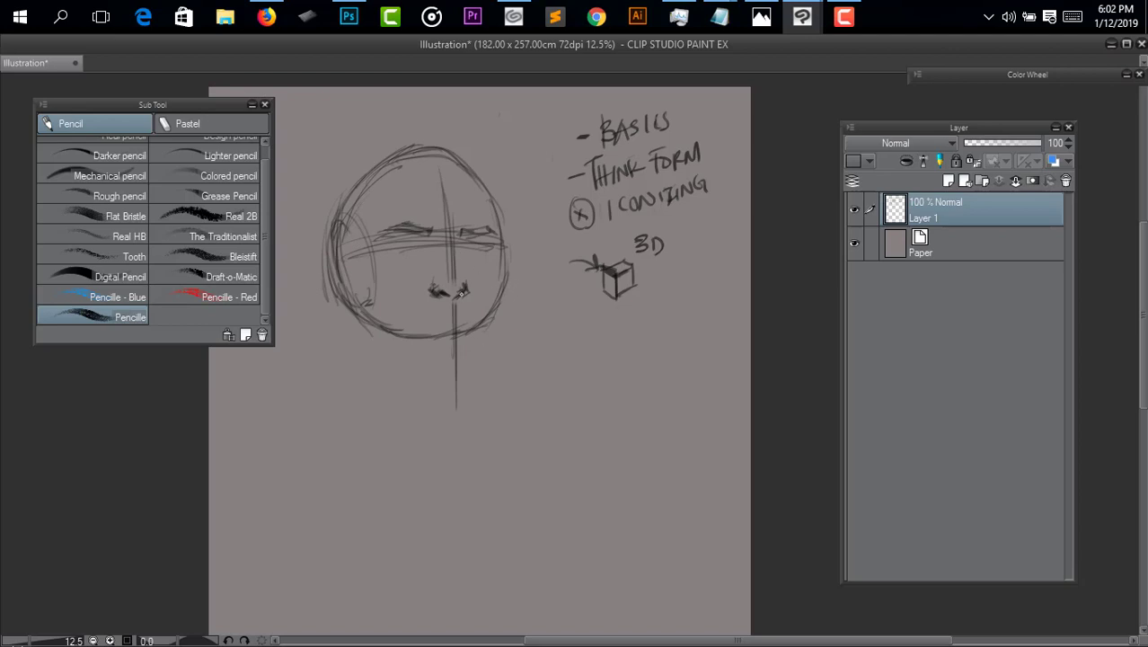
Draw the mouth below the nose with a dark lip line, the philtrum and the lower lip's bottom edge.
mouse_move(450, 311)
mouse_down()
mouse_move(456, 302)
mouse_move(459, 313)
mouse_move(436, 327)
mouse_move(460, 327)
mouse_move(422, 330)
mouse_up()
drag(436, 340, 468, 341)
drag(439, 340, 466, 341)
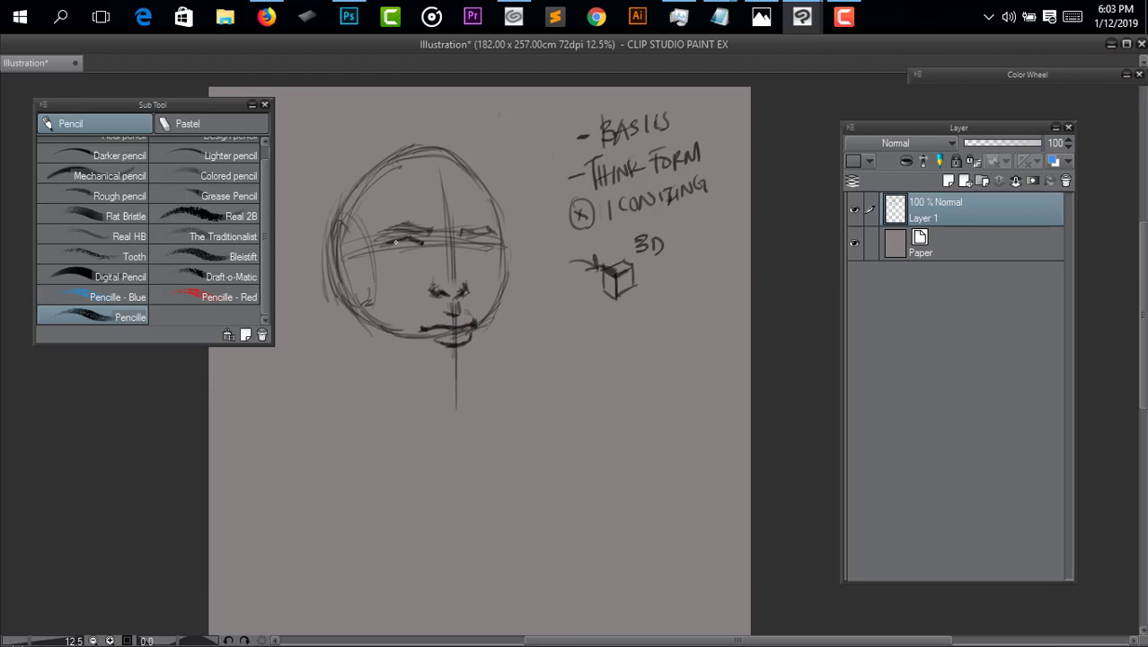
Draw the left eye's upper lid below the eyebrow and erase the guideline inside the eye.
drag(395, 242, 419, 241)
key(e)
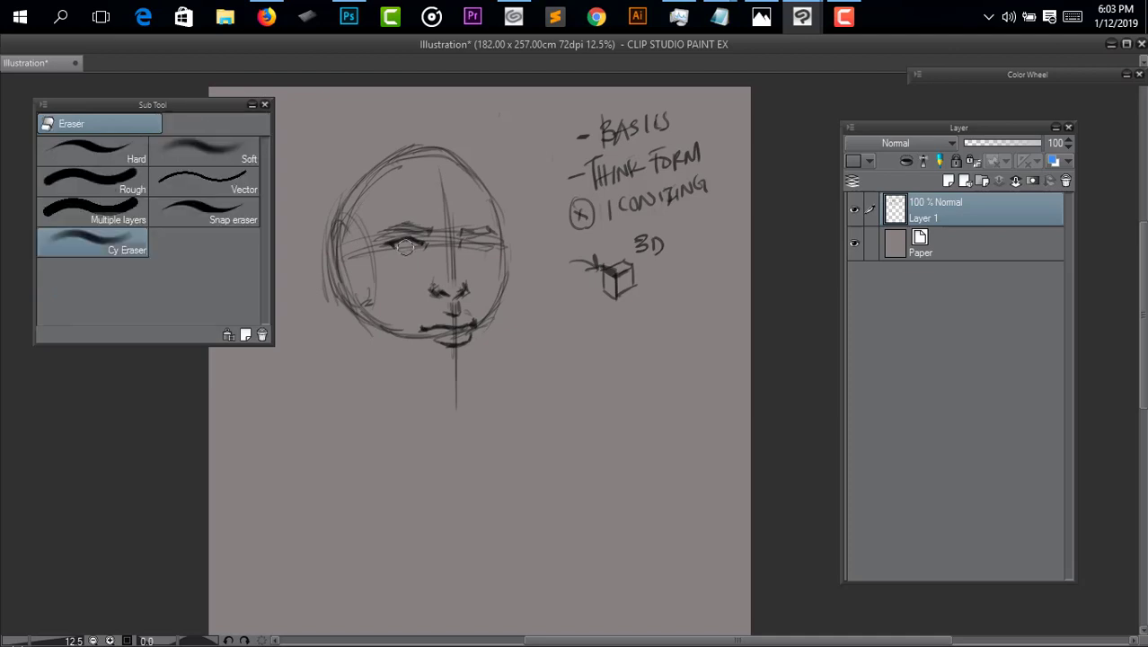
key(p)
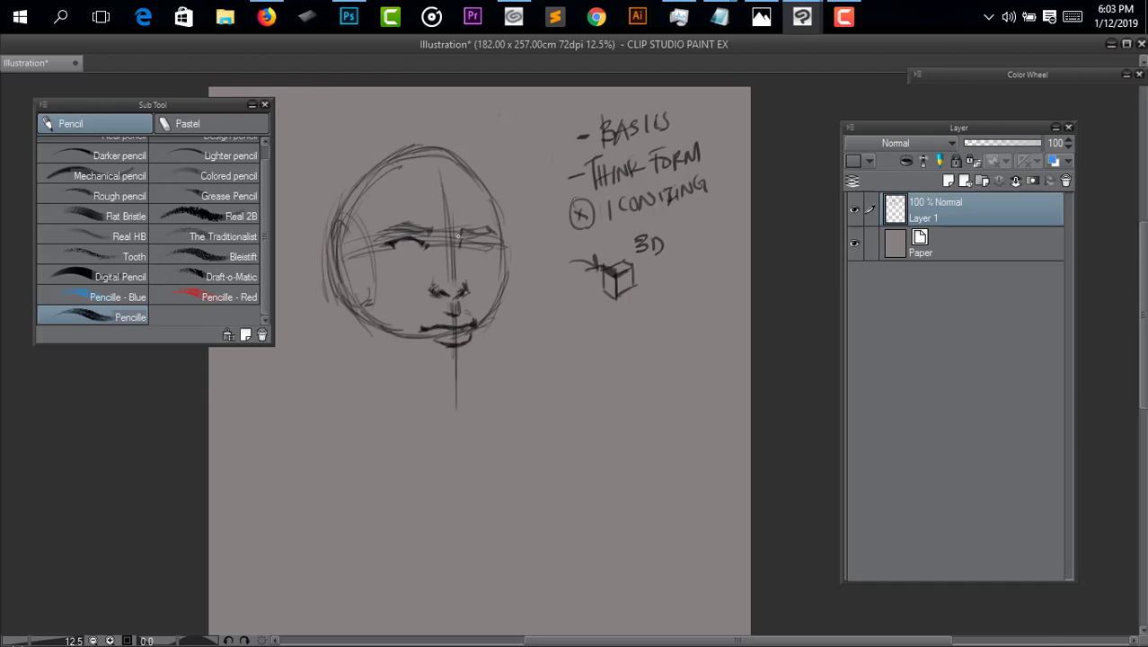
Erase the vertical guideline between the brows and nose, and clean up the area between nose and mouth.
key(e)
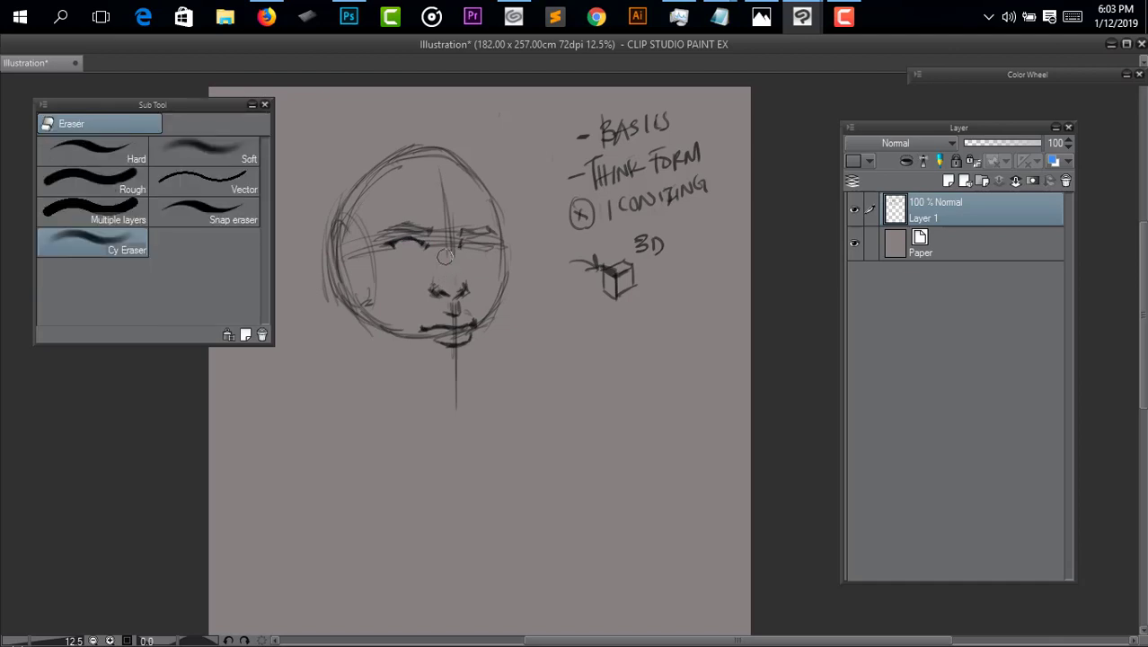
key(p)
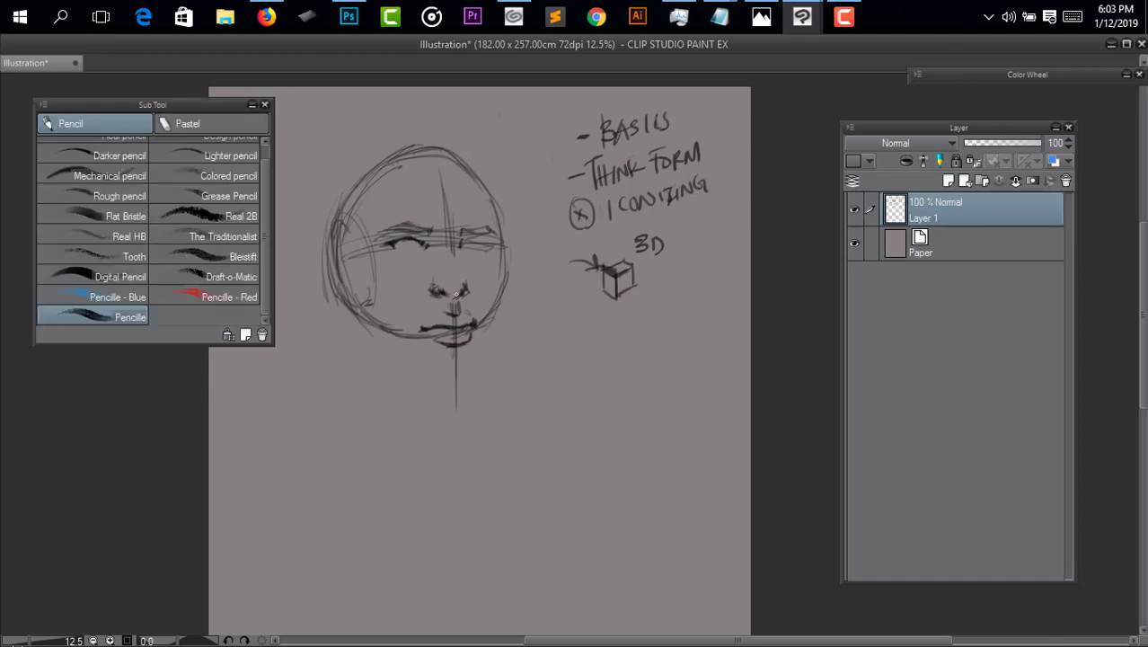
key(e)
key(p)
key(e)
key(p)
Darken the left corner of the mouth, and erase stray lines to refine the upper lip's shape.
mouse_move(420, 328)
mouse_down()
mouse_move(470, 326)
mouse_move(470, 315)
mouse_move(444, 334)
mouse_up()
key(e)
key(p)
key(e)
key(p)
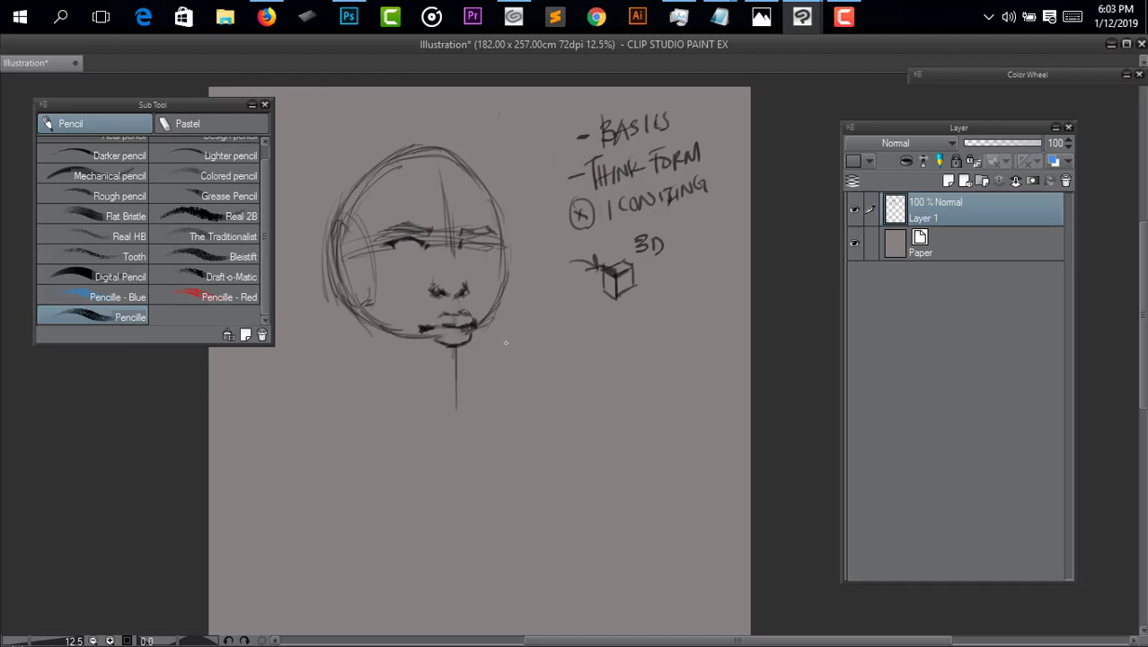
Restate the side-plane curve at the left of the head and draw in both eyes with dark pupils.
mouse_move(513, 335)
mouse_down()
mouse_move(507, 302)
mouse_move(522, 321)
mouse_up()
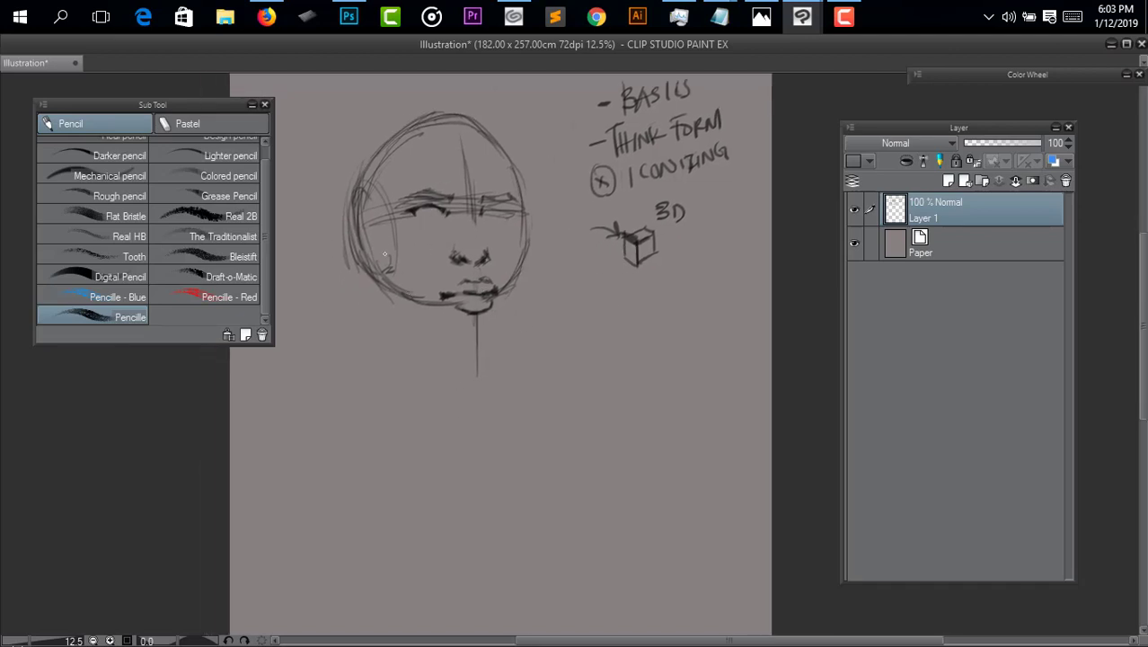
drag(365, 178, 377, 277)
drag(428, 209, 428, 215)
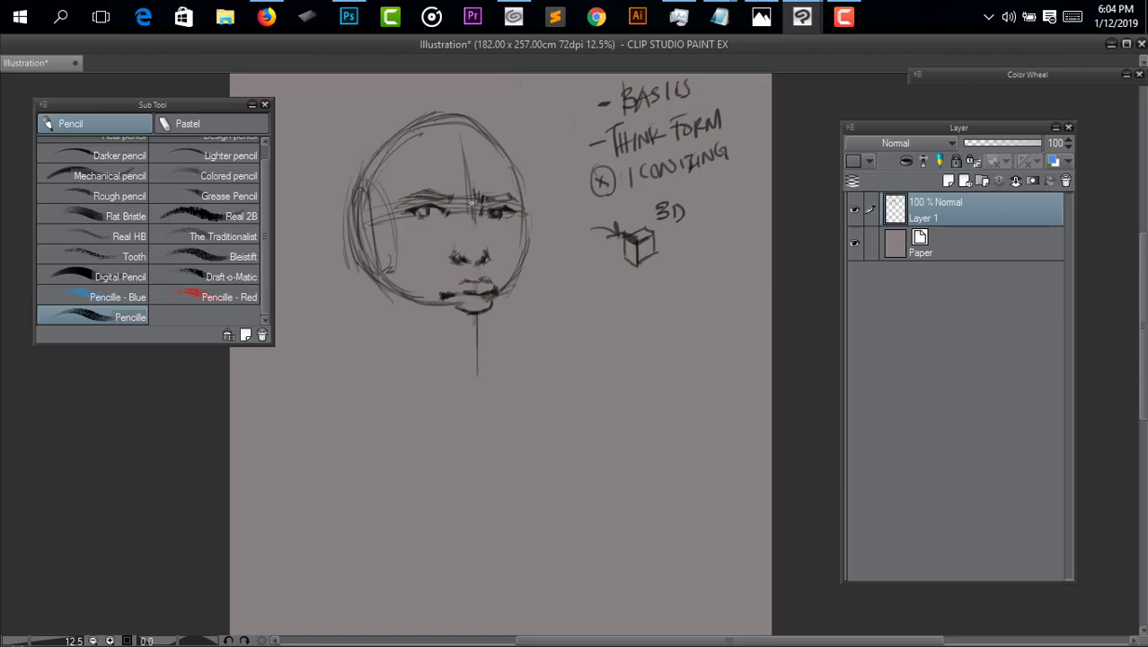
Draw a dark curved hairline across the forehead and accent the face edge beside the right eye.
mouse_move(401, 145)
mouse_down()
mouse_move(472, 134)
mouse_move(384, 158)
mouse_move(496, 150)
mouse_up()
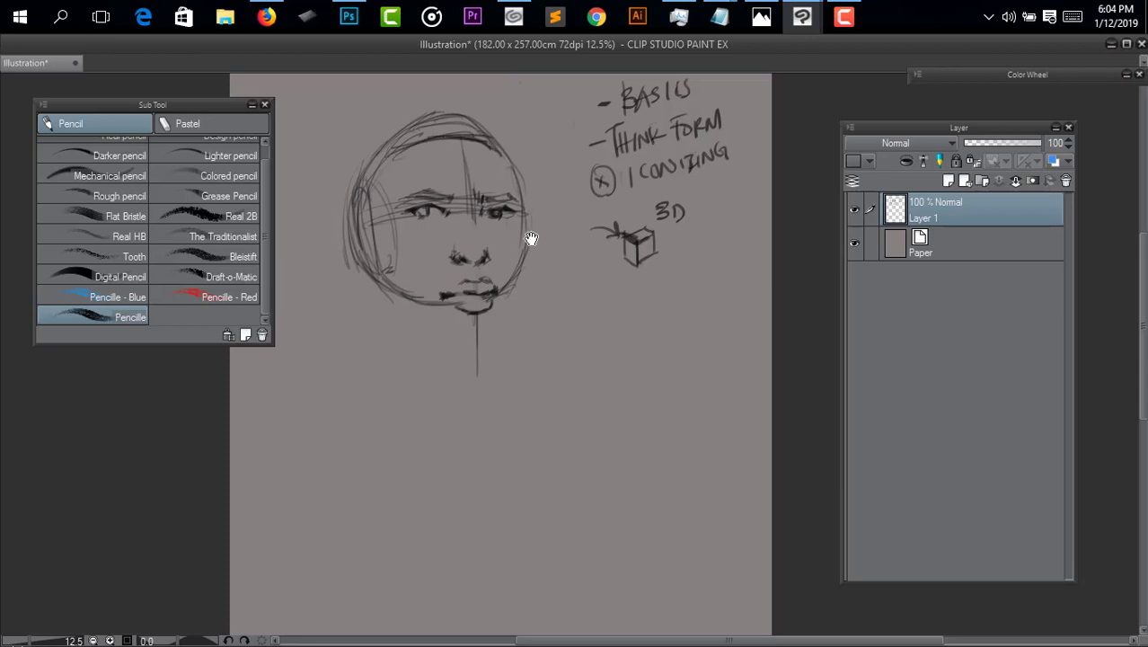
drag(531, 239, 518, 221)
mouse_move(494, 178)
mouse_down()
mouse_move(507, 174)
mouse_move(507, 197)
mouse_move(500, 160)
mouse_move(511, 193)
mouse_up()
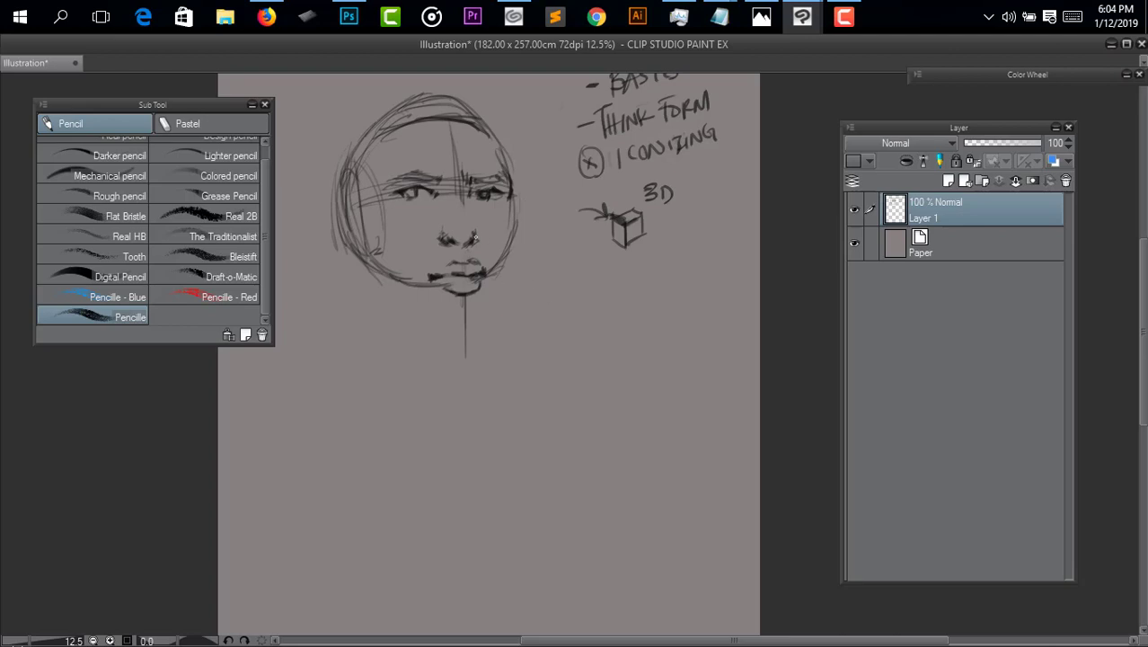
Sketch the chin and the jawlines running down to it from both sides of the head.
mouse_move(502, 215)
mouse_down()
mouse_move(509, 232)
mouse_move(491, 290)
mouse_up()
mouse_move(436, 324)
mouse_down()
mouse_move(480, 332)
mouse_move(452, 326)
mouse_up()
drag(382, 279, 422, 311)
drag(359, 209, 447, 328)
mouse_move(371, 263)
mouse_down()
mouse_move(389, 295)
mouse_move(460, 325)
mouse_move(485, 319)
mouse_move(473, 322)
mouse_up()
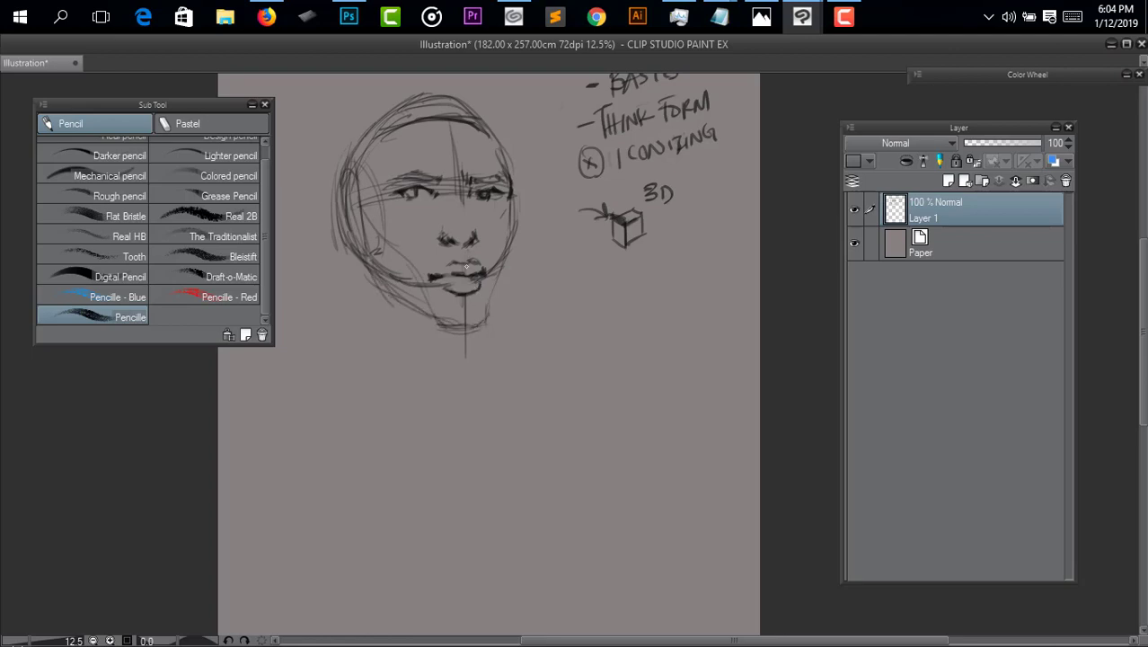
Darken the right contour of the face from the cheek down to the chin.
drag(495, 260, 477, 324)
drag(491, 282, 482, 311)
mouse_move(506, 267)
mouse_down()
mouse_move(500, 275)
mouse_move(509, 207)
mouse_move(484, 205)
mouse_up()
Darken the left eye and eyebrows, and reinforce the hairline above the forehead.
drag(411, 194, 416, 195)
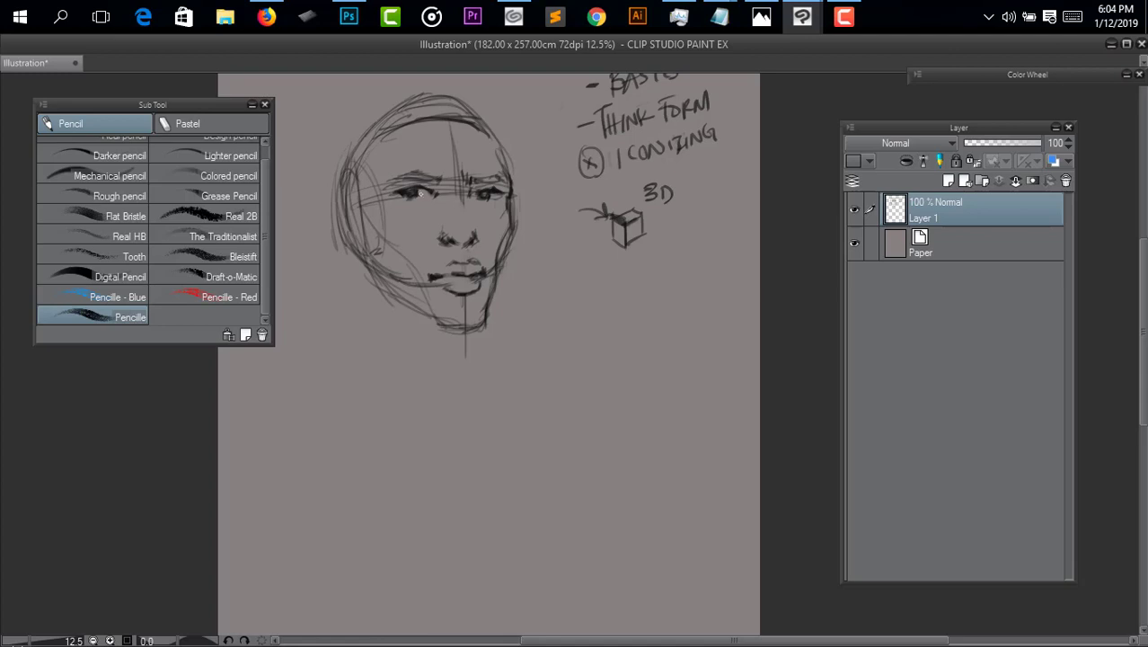
mouse_move(436, 182)
mouse_down()
mouse_move(410, 172)
mouse_move(378, 188)
mouse_move(498, 174)
mouse_up()
mouse_move(406, 121)
mouse_down()
mouse_move(473, 115)
mouse_move(429, 110)
mouse_up()
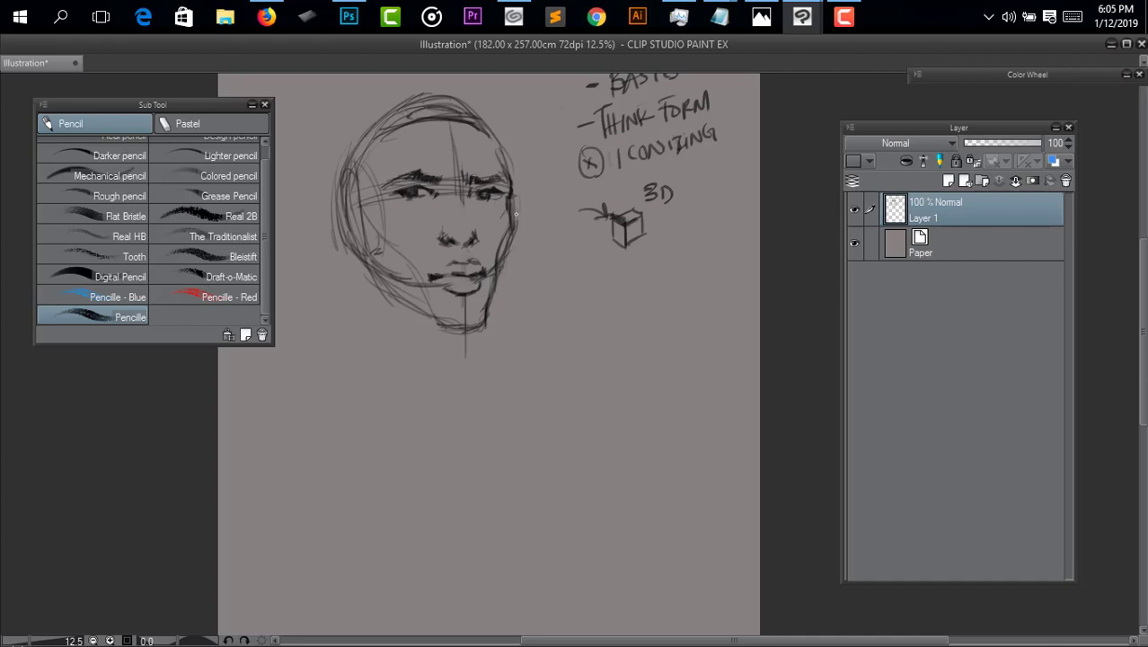
Add a curve beneath the chin, and thicken the hairline down the left side of the forehead.
mouse_move(509, 217)
mouse_down()
mouse_move(485, 318)
mouse_move(464, 325)
mouse_move(463, 375)
mouse_move(538, 376)
mouse_move(561, 403)
mouse_up()
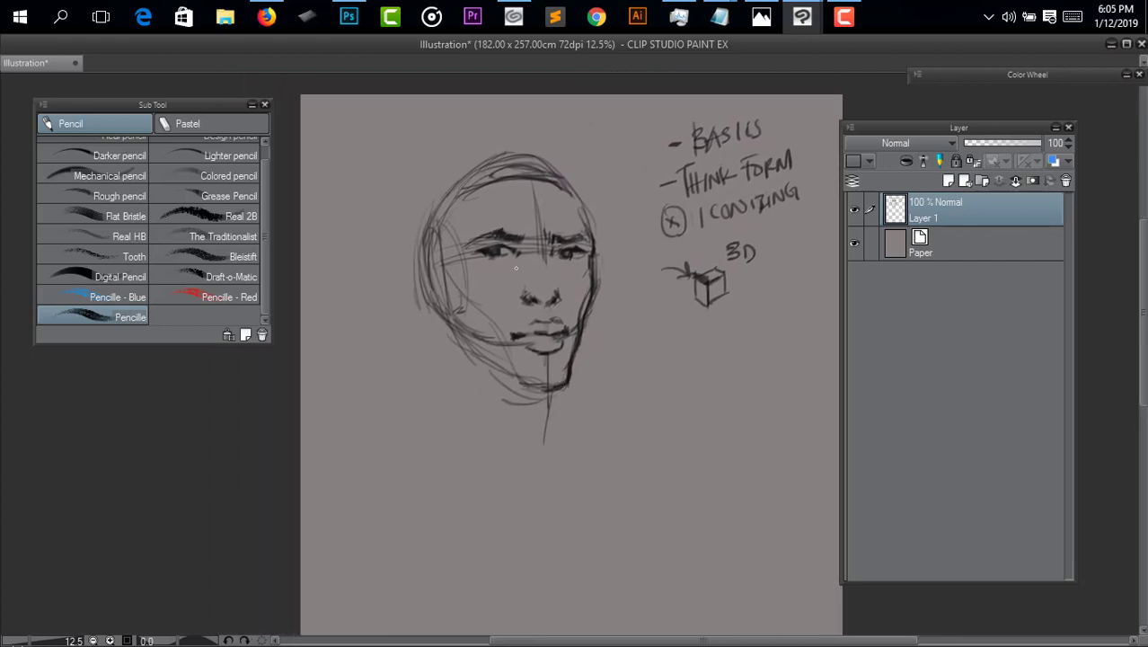
drag(548, 301, 558, 324)
mouse_move(498, 193)
mouse_down()
mouse_move(447, 273)
mouse_move(459, 225)
mouse_up()
mouse_move(446, 266)
mouse_down()
mouse_move(493, 193)
mouse_move(481, 208)
mouse_move(514, 178)
mouse_up()
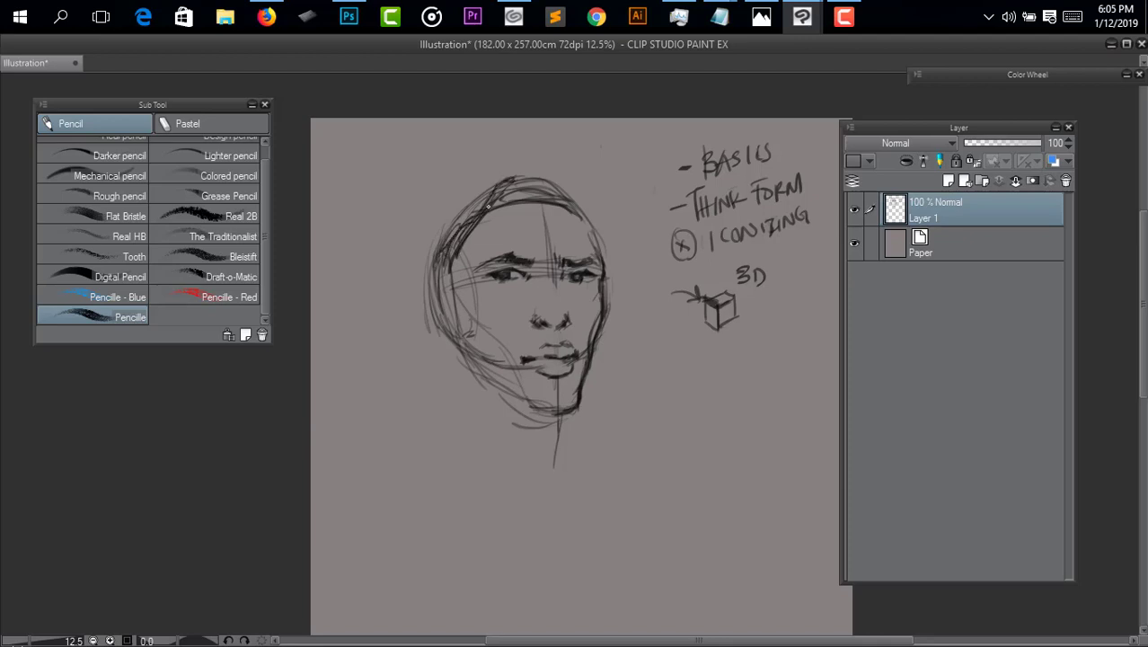
Draw the ear at the left edge of the head and darken its contours and inner folds.
drag(438, 267, 426, 291)
mouse_move(446, 269)
mouse_down()
mouse_move(421, 295)
mouse_move(421, 317)
mouse_up()
mouse_move(421, 291)
mouse_down()
mouse_move(435, 327)
mouse_move(409, 318)
mouse_up()
mouse_move(411, 291)
mouse_down()
mouse_move(422, 320)
mouse_move(413, 305)
mouse_move(405, 318)
mouse_move(422, 324)
mouse_up()
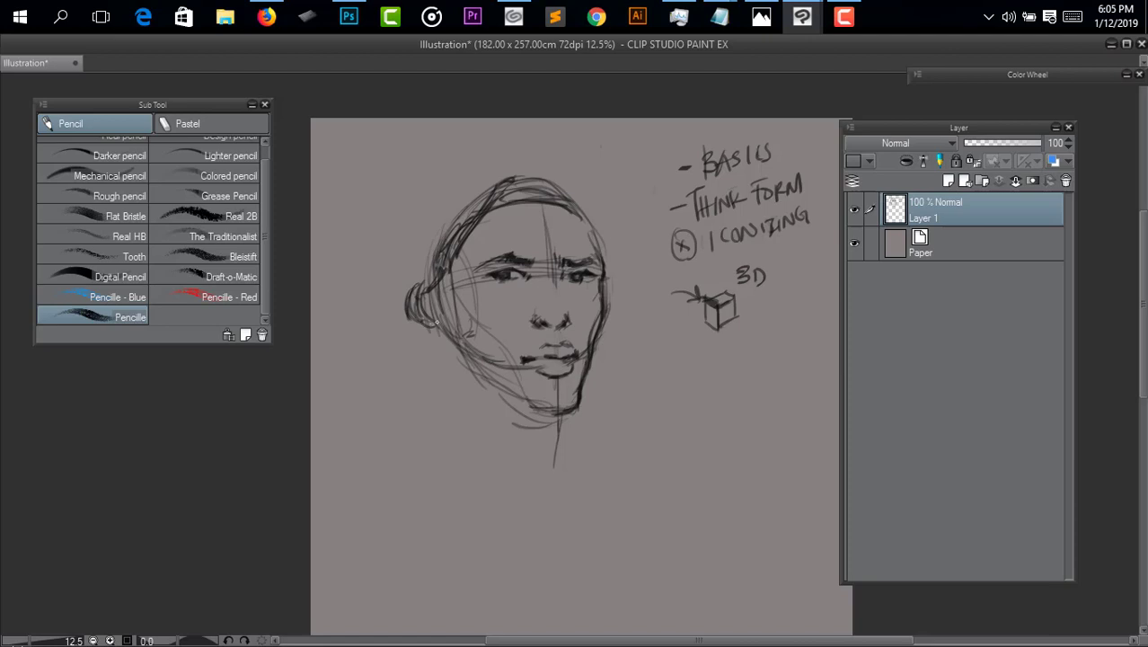
mouse_move(442, 284)
mouse_down()
mouse_move(421, 302)
mouse_move(450, 295)
mouse_move(453, 276)
mouse_move(451, 289)
mouse_up()
mouse_move(450, 273)
mouse_down()
mouse_move(424, 323)
mouse_move(428, 291)
mouse_move(416, 295)
mouse_move(431, 288)
mouse_move(418, 280)
mouse_move(455, 276)
mouse_up()
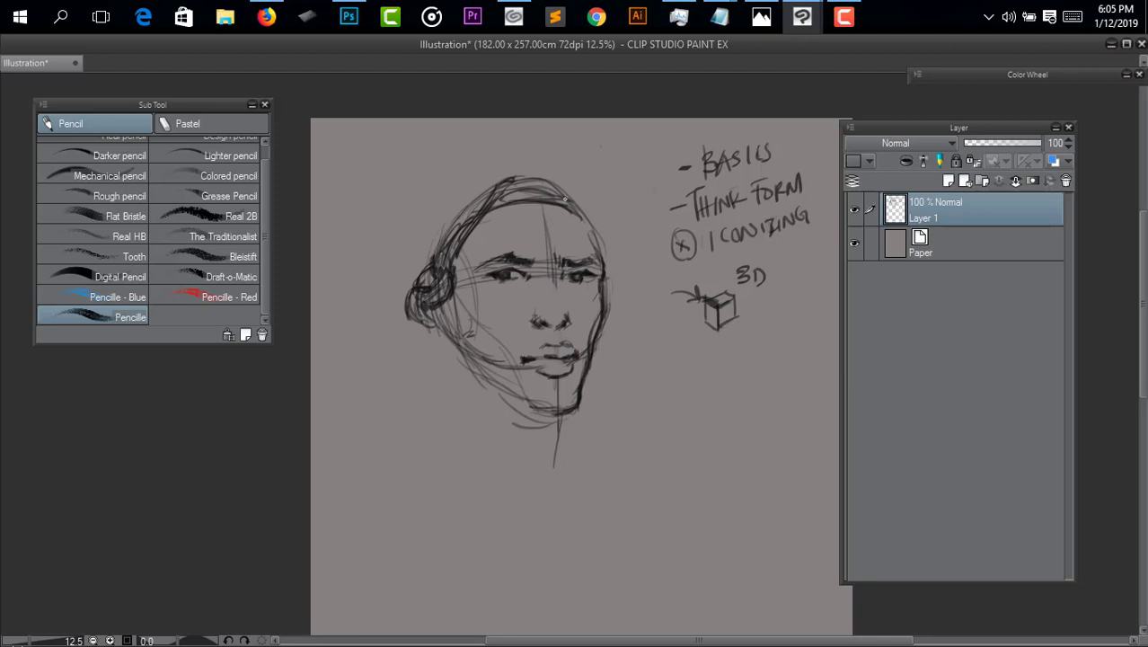
Thicken the hairline toward the right temple, and strengthen the nose base and the line between the lips.
mouse_move(476, 208)
mouse_down()
mouse_move(496, 183)
mouse_move(573, 212)
mouse_move(593, 232)
mouse_up()
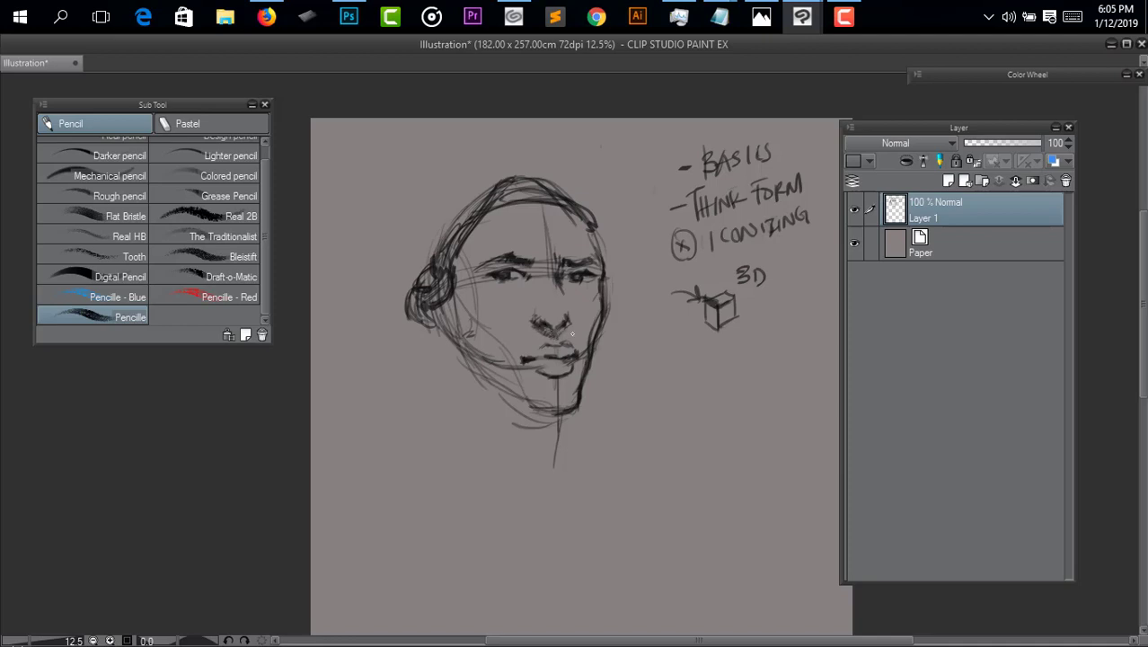
drag(587, 343, 575, 297)
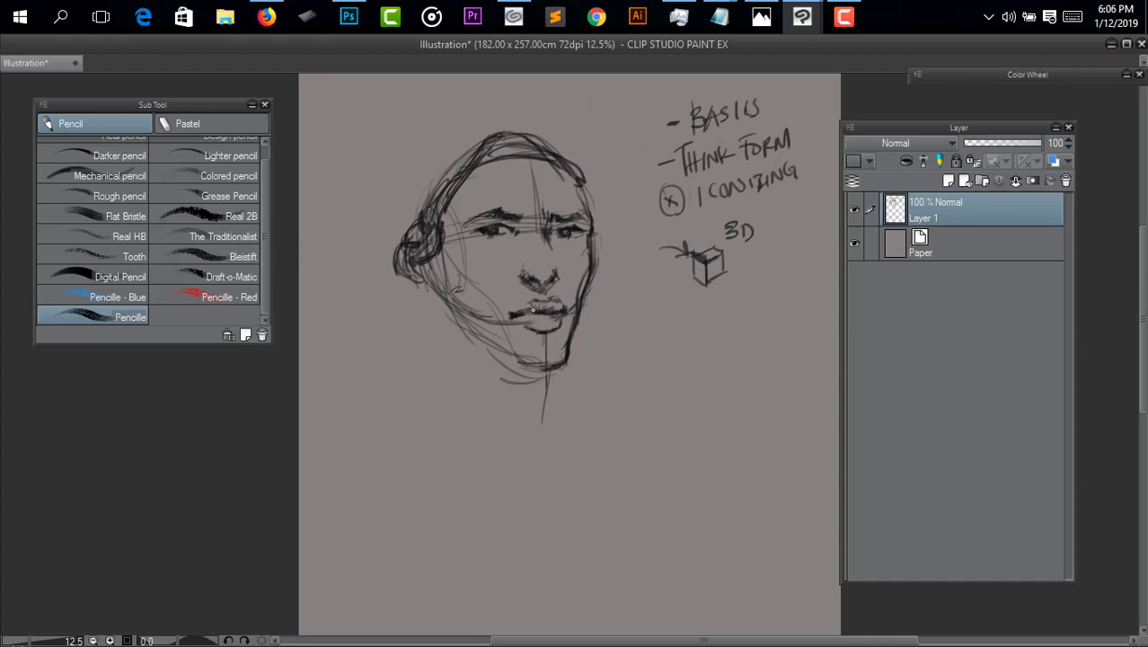
mouse_move(514, 317)
mouse_down()
mouse_move(554, 322)
mouse_move(542, 317)
mouse_up()
mouse_move(539, 373)
mouse_down()
mouse_move(615, 369)
mouse_move(604, 359)
mouse_up()
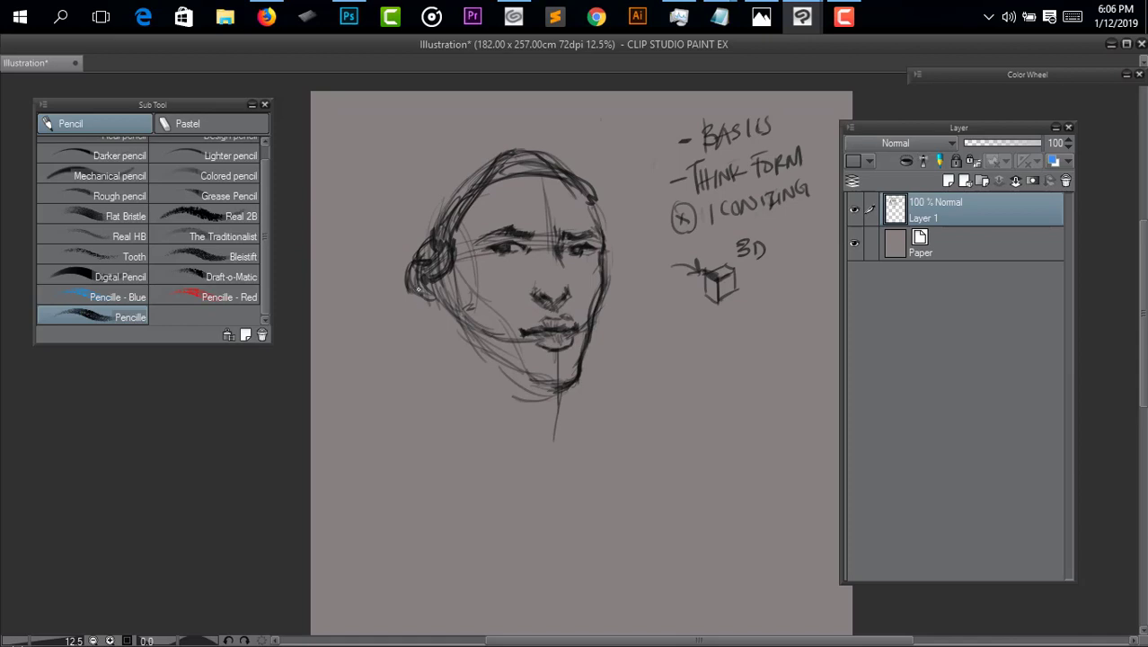
Sketch gathered hair strands hanging below the ear on the left, with ring-like and knotted ends.
mouse_move(407, 288)
mouse_down()
mouse_move(406, 319)
mouse_move(408, 309)
mouse_move(450, 346)
mouse_move(457, 376)
mouse_up()
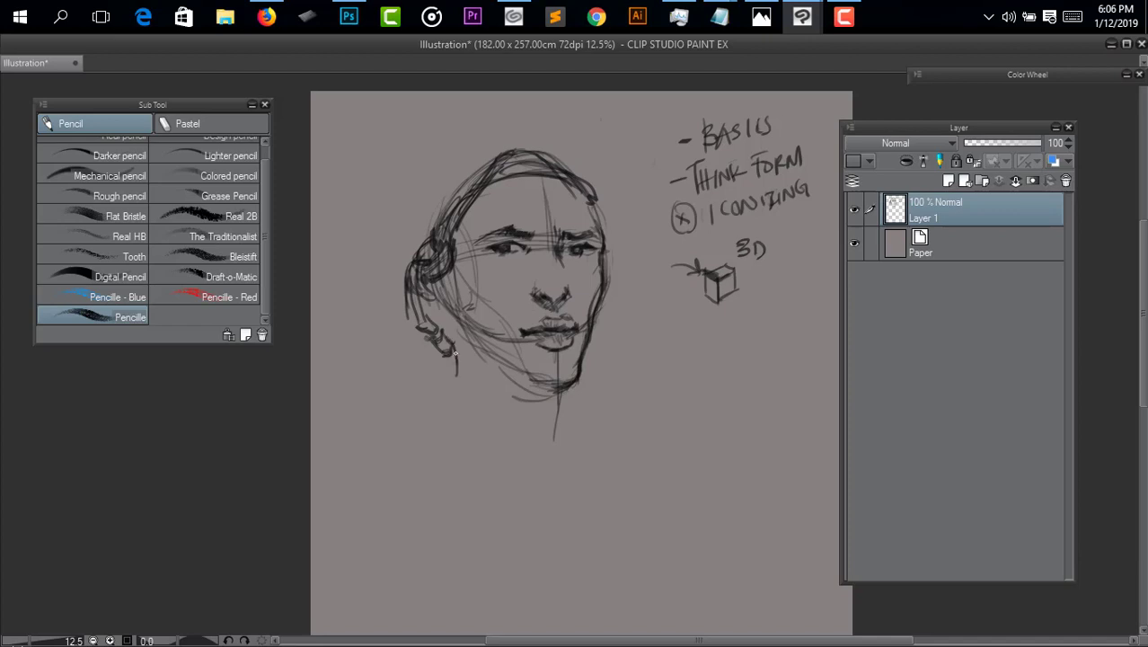
mouse_move(452, 334)
mouse_down()
mouse_move(463, 338)
mouse_move(442, 366)
mouse_move(452, 373)
mouse_move(464, 368)
mouse_move(453, 338)
mouse_move(466, 360)
mouse_move(457, 284)
mouse_move(472, 322)
mouse_up()
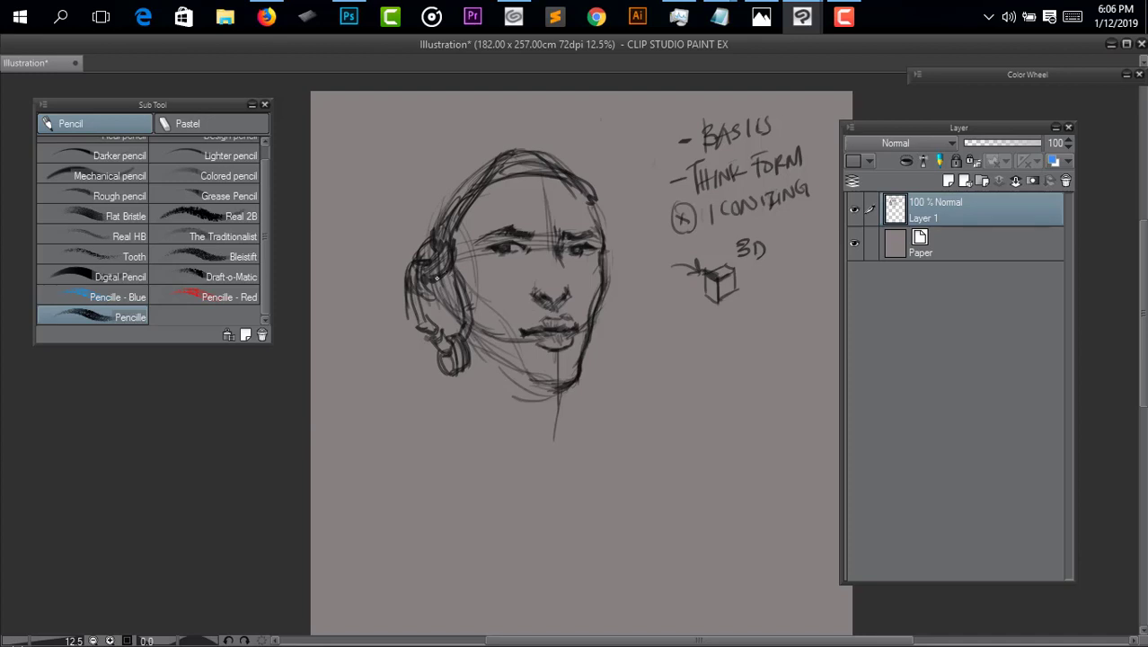
drag(437, 278, 440, 329)
mouse_move(397, 292)
mouse_down()
mouse_move(389, 347)
mouse_move(400, 296)
mouse_move(396, 349)
mouse_move(419, 354)
mouse_up()
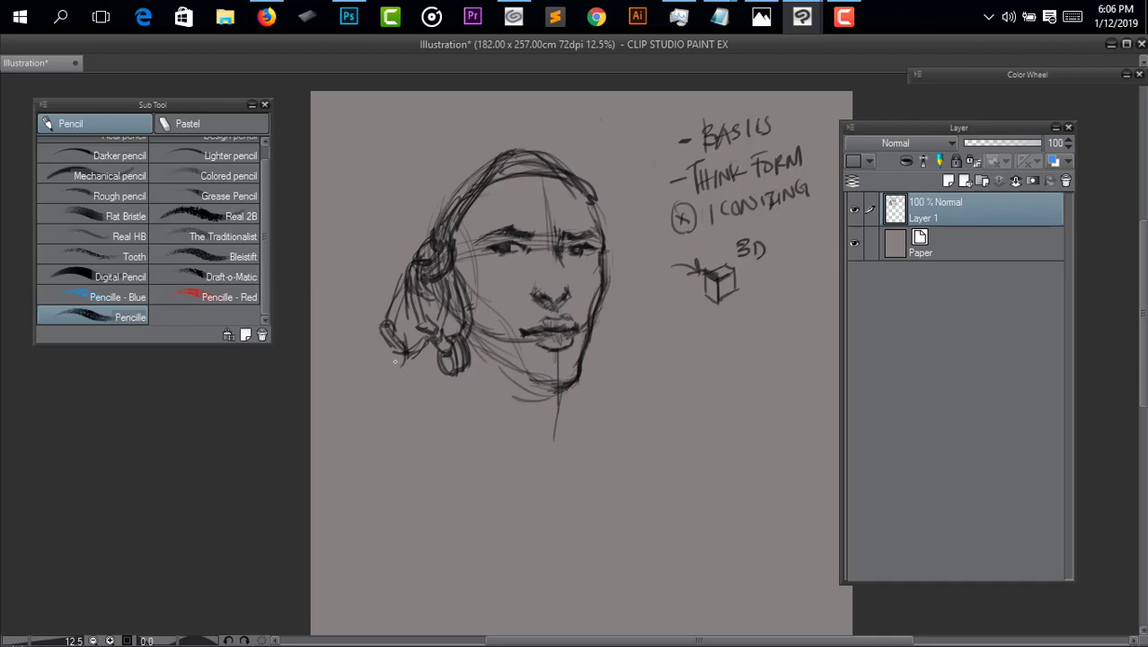
mouse_move(394, 361)
mouse_down()
mouse_move(408, 341)
mouse_move(410, 360)
mouse_move(413, 342)
mouse_move(409, 360)
mouse_up()
mouse_move(414, 359)
mouse_down()
mouse_move(418, 345)
mouse_move(436, 368)
mouse_move(474, 351)
mouse_move(467, 341)
mouse_up()
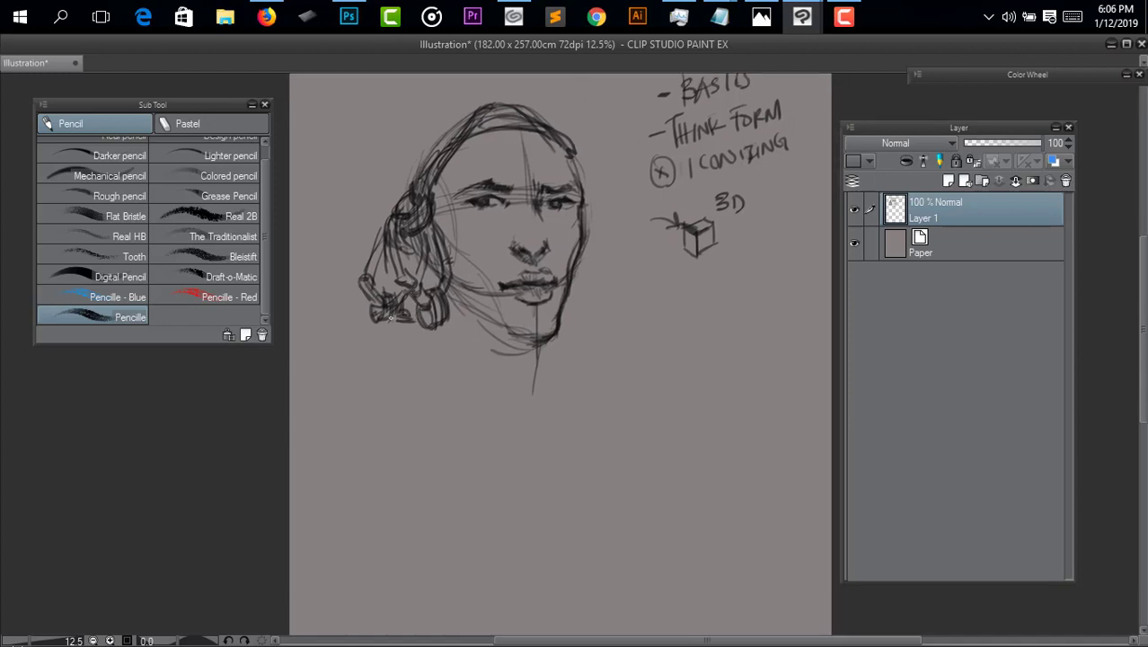
Draw a boxy band beneath the knotted hair on the left of the head.
mouse_move(390, 318)
mouse_down()
mouse_move(420, 329)
mouse_move(381, 341)
mouse_move(373, 366)
mouse_move(410, 366)
mouse_up()
drag(421, 327, 421, 370)
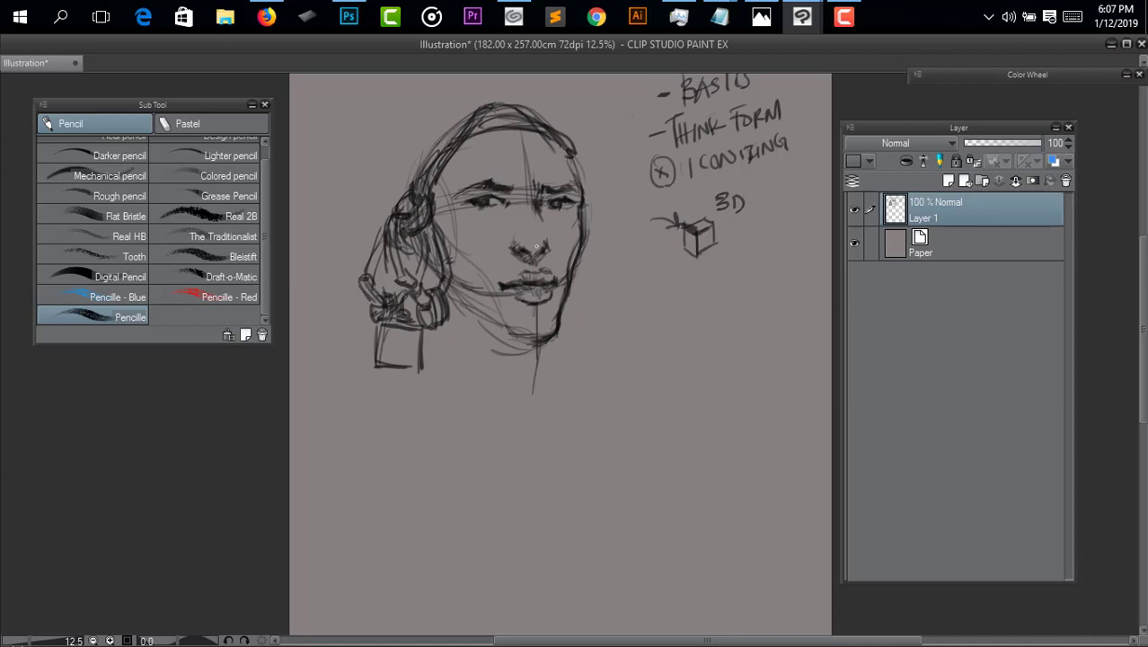
mouse_move(392, 363)
mouse_down()
mouse_move(367, 365)
mouse_move(416, 368)
mouse_up()
Darken the jawline toward the chin and erase the stray construction lines beneath it.
mouse_move(467, 309)
mouse_down()
mouse_move(541, 339)
mouse_move(496, 333)
mouse_move(546, 332)
mouse_move(486, 324)
mouse_move(550, 335)
mouse_move(537, 356)
mouse_move(506, 351)
mouse_move(562, 341)
mouse_move(506, 353)
mouse_up()
key(e)
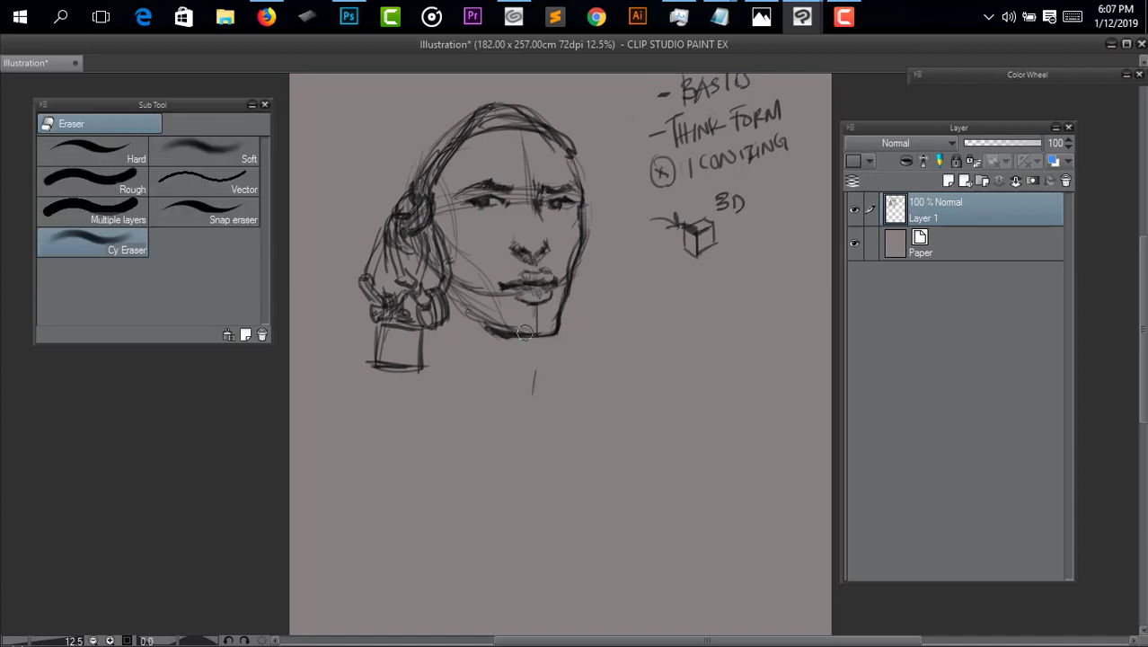
key(p)
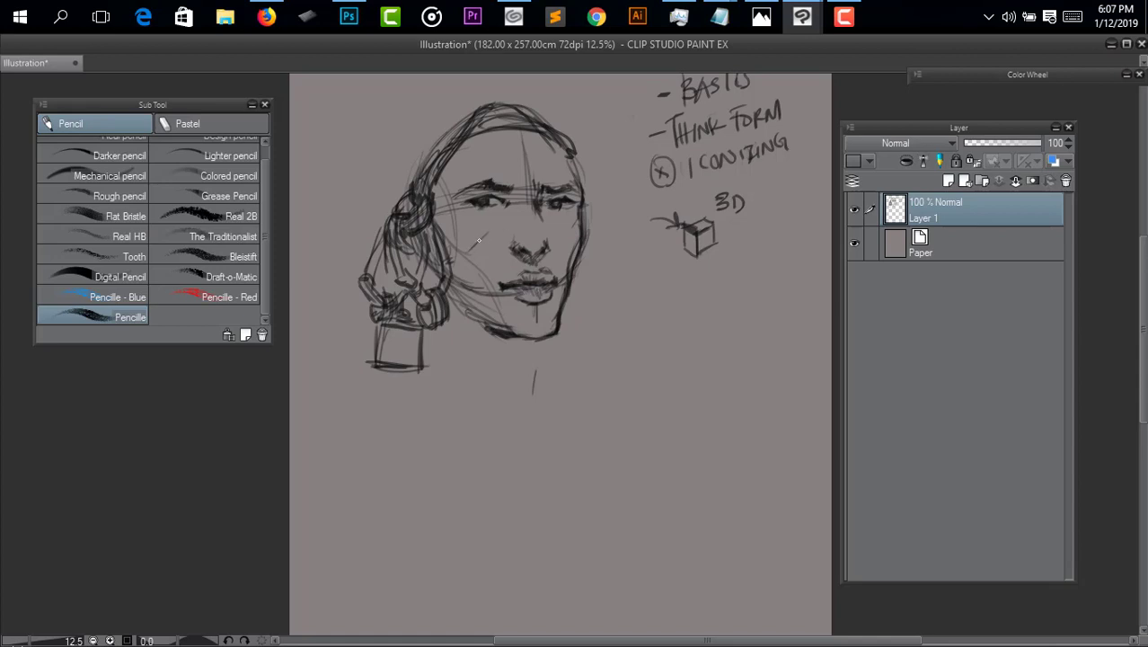
Mark the cheek and mouth planes, and hatch the forehead, cheeks and sides of the face.
mouse_move(479, 241)
mouse_down()
mouse_move(507, 235)
mouse_move(490, 258)
mouse_move(553, 266)
mouse_up()
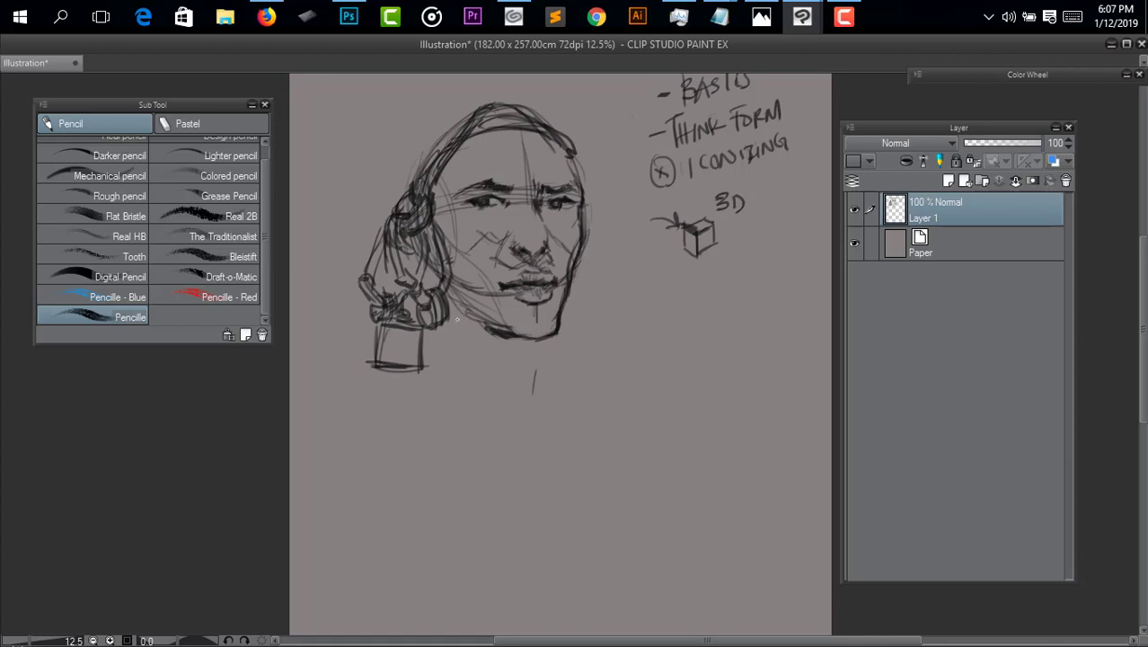
mouse_move(467, 251)
mouse_down()
mouse_move(467, 285)
mouse_move(470, 259)
mouse_move(502, 318)
mouse_up()
mouse_move(500, 257)
mouse_down()
mouse_move(522, 230)
mouse_move(482, 240)
mouse_move(520, 206)
mouse_move(471, 217)
mouse_move(464, 209)
mouse_move(477, 235)
mouse_move(489, 232)
mouse_move(459, 244)
mouse_move(482, 213)
mouse_move(451, 238)
mouse_move(465, 204)
mouse_move(445, 230)
mouse_move(453, 188)
mouse_move(433, 203)
mouse_move(465, 174)
mouse_move(453, 168)
mouse_move(466, 201)
mouse_move(448, 194)
mouse_move(458, 176)
mouse_move(447, 193)
mouse_move(448, 176)
mouse_move(453, 195)
mouse_move(458, 175)
mouse_move(472, 183)
mouse_move(483, 168)
mouse_move(495, 183)
mouse_move(524, 175)
mouse_move(480, 158)
mouse_move(454, 168)
mouse_move(496, 143)
mouse_move(548, 146)
mouse_move(523, 184)
mouse_move(571, 185)
mouse_move(574, 209)
mouse_move(546, 226)
mouse_move(577, 238)
mouse_up()
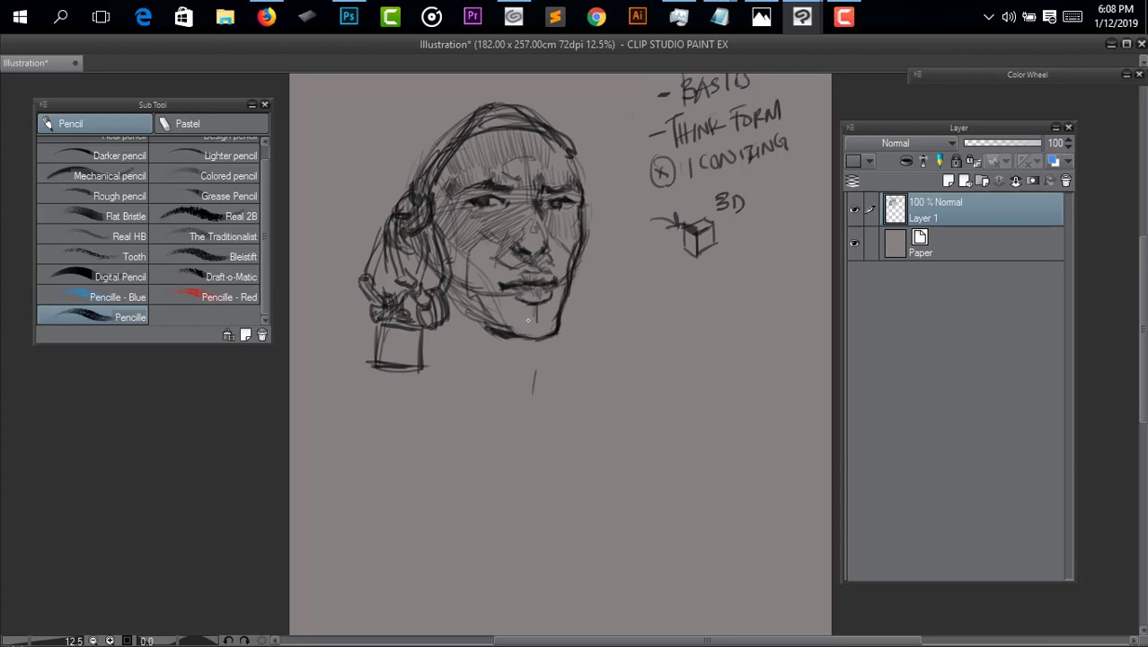
Shade the chin below the lower lip, and sketch the side lines of the neck.
drag(528, 306, 531, 328)
mouse_move(541, 311)
mouse_down()
mouse_move(497, 337)
mouse_move(540, 341)
mouse_move(534, 377)
mouse_up()
drag(438, 320, 462, 395)
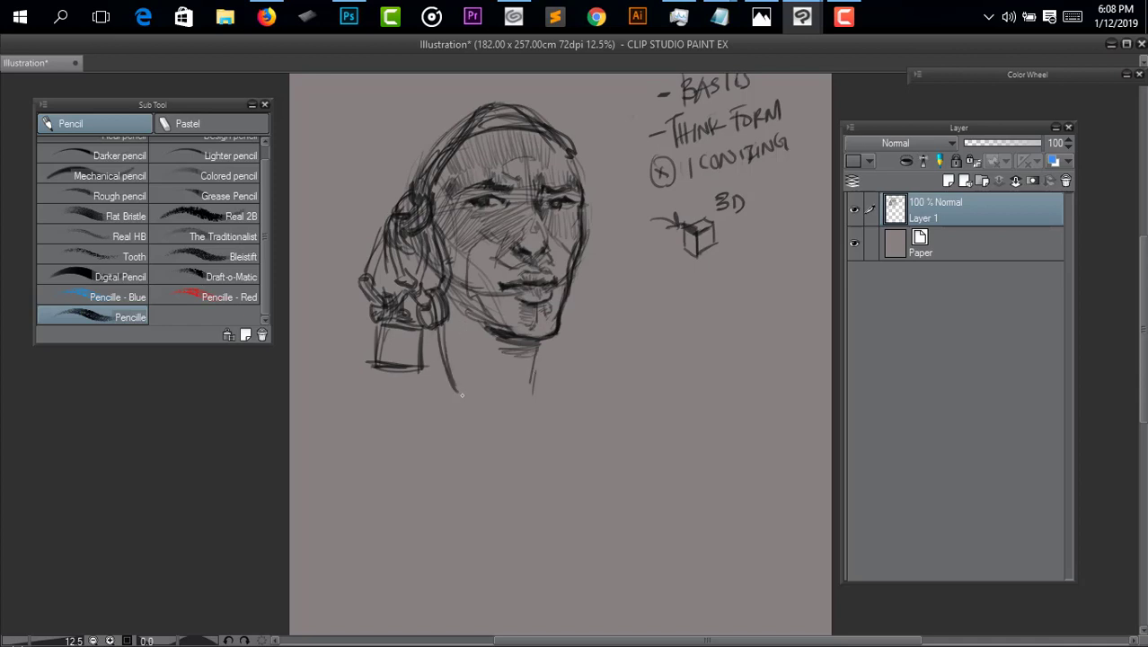
Add a dark vertical mark to the hair band, and strengthen its right edge and the cheek line.
drag(437, 328, 431, 363)
drag(393, 317, 397, 345)
drag(467, 262, 474, 303)
Darken the side and base of the nose, and hatch the shadow beneath the chin.
drag(537, 212, 538, 228)
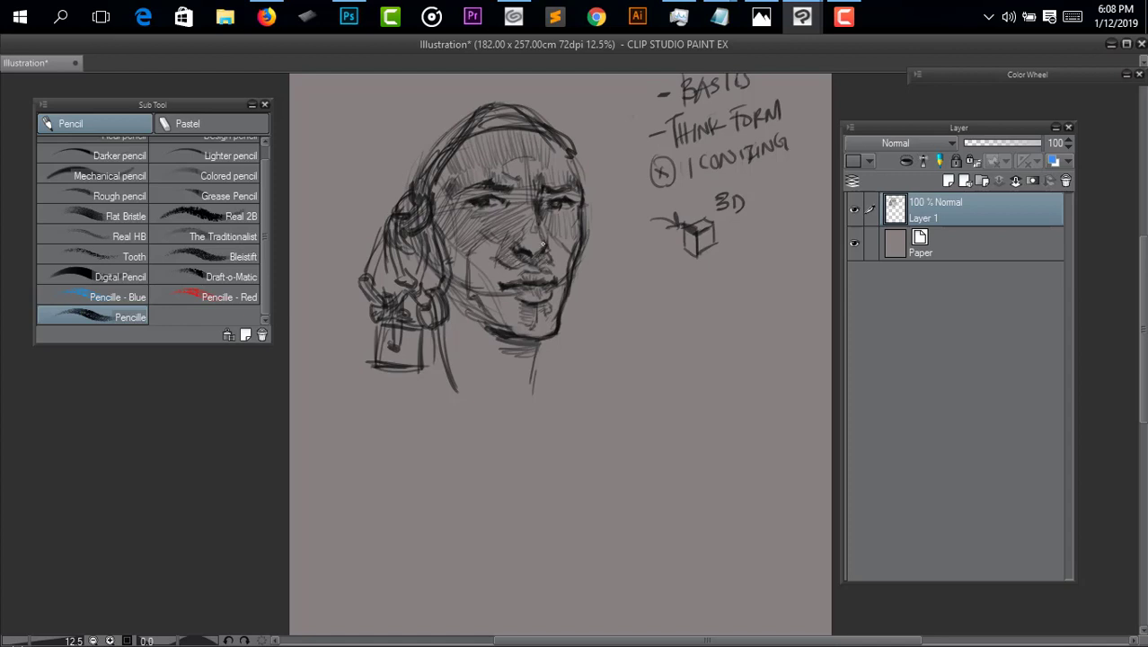
drag(534, 257, 541, 263)
mouse_move(493, 332)
mouse_down()
mouse_move(526, 358)
mouse_move(520, 368)
mouse_move(513, 359)
mouse_move(530, 372)
mouse_move(560, 354)
mouse_move(557, 380)
mouse_move(543, 372)
mouse_move(539, 382)
mouse_move(548, 340)
mouse_move(540, 348)
mouse_move(559, 335)
mouse_move(539, 359)
mouse_up()
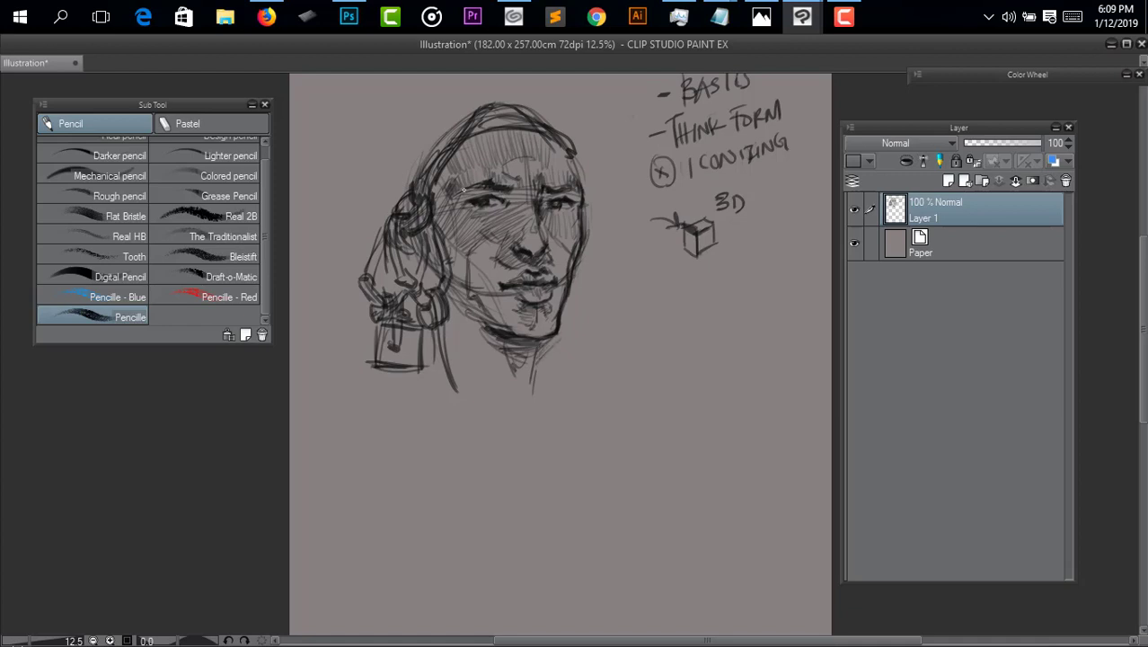
Add a small tuft at the crown of the head.
mouse_move(464, 122)
mouse_down()
mouse_move(458, 106)
mouse_move(477, 105)
mouse_up()
mouse_move(584, 289)
mouse_down()
mouse_move(520, 280)
mouse_move(616, 318)
mouse_move(590, 286)
mouse_up()
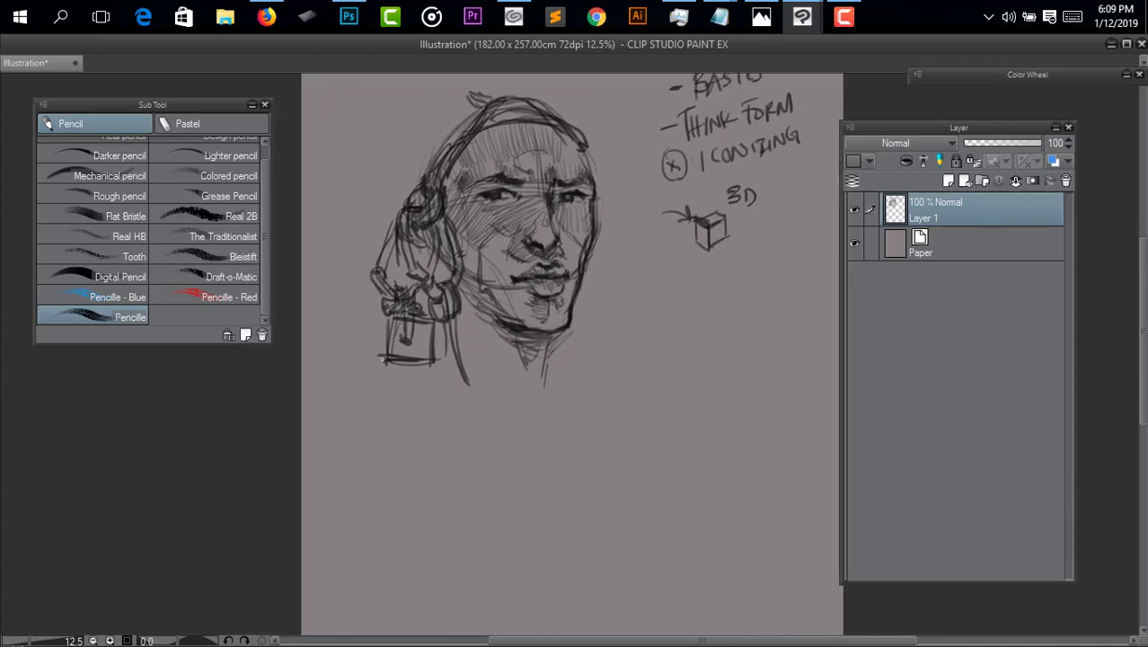
Sketch a long curved, horn-shaped hair lock hanging below the left band and tapering to a point.
mouse_move(379, 365)
mouse_down()
mouse_move(397, 440)
mouse_move(440, 486)
mouse_up()
mouse_move(390, 395)
mouse_down()
mouse_move(417, 452)
mouse_move(454, 493)
mouse_up()
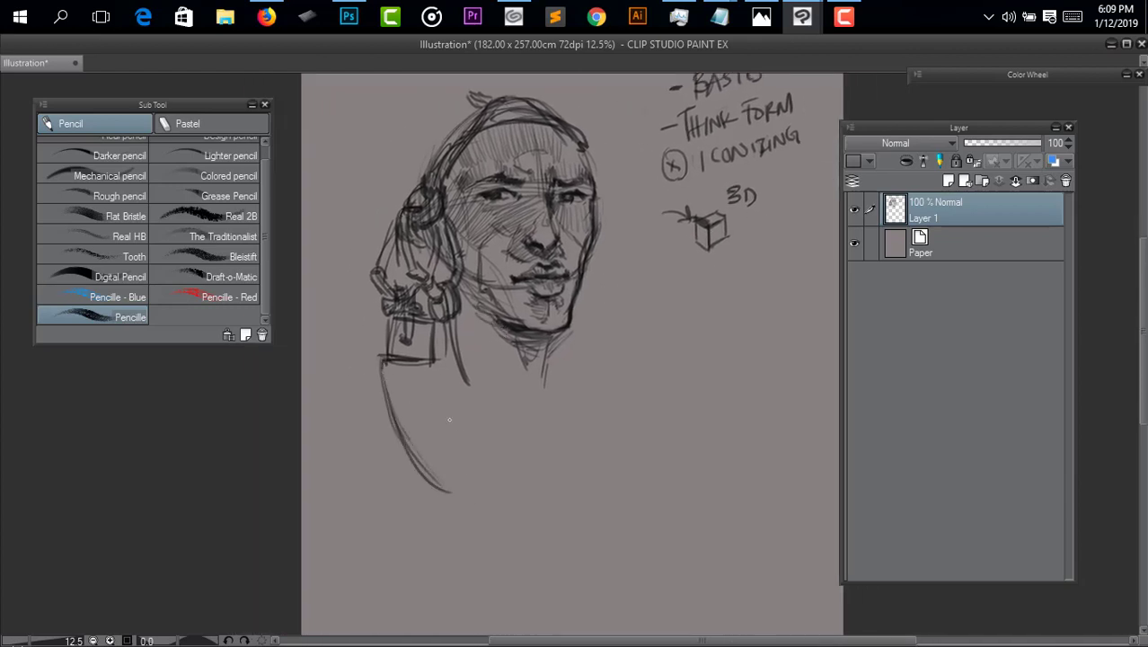
drag(427, 365, 443, 423)
drag(432, 365, 502, 505)
drag(447, 431, 498, 502)
drag(428, 477, 489, 503)
mouse_move(450, 489)
mouse_down()
mouse_move(521, 503)
mouse_move(487, 448)
mouse_up()
Add inner contour lines and stitch-like marks to the left lock, and darken the band detail.
mouse_move(363, 316)
mouse_down()
mouse_move(372, 350)
mouse_move(384, 354)
mouse_move(372, 330)
mouse_move(427, 424)
mouse_up()
drag(387, 356, 430, 433)
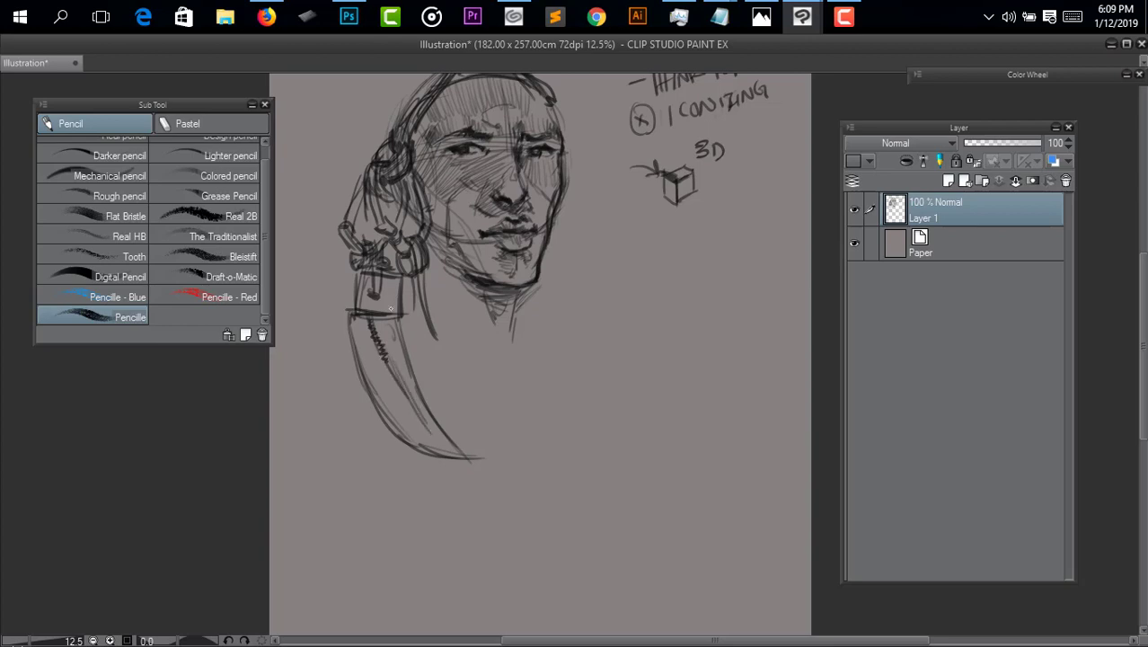
mouse_move(371, 292)
mouse_down()
mouse_move(376, 275)
mouse_move(371, 296)
mouse_move(381, 297)
mouse_up()
drag(515, 367, 469, 362)
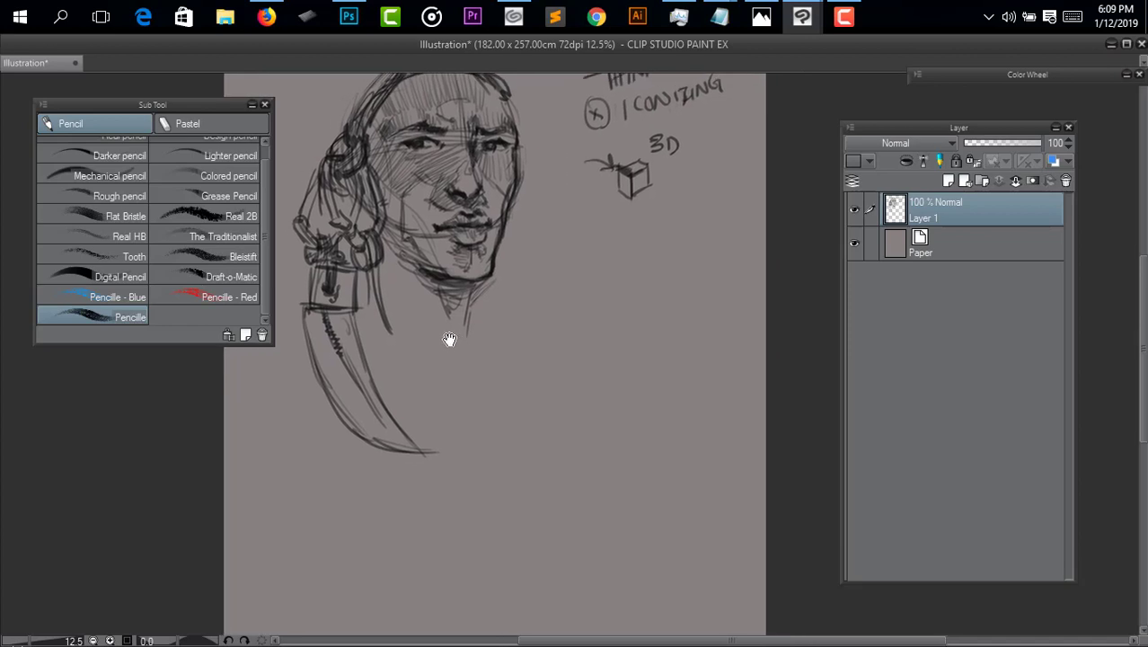
Draw long strands falling beside the inner edge of the left hair lock.
drag(366, 290, 396, 403)
drag(382, 347, 413, 427)
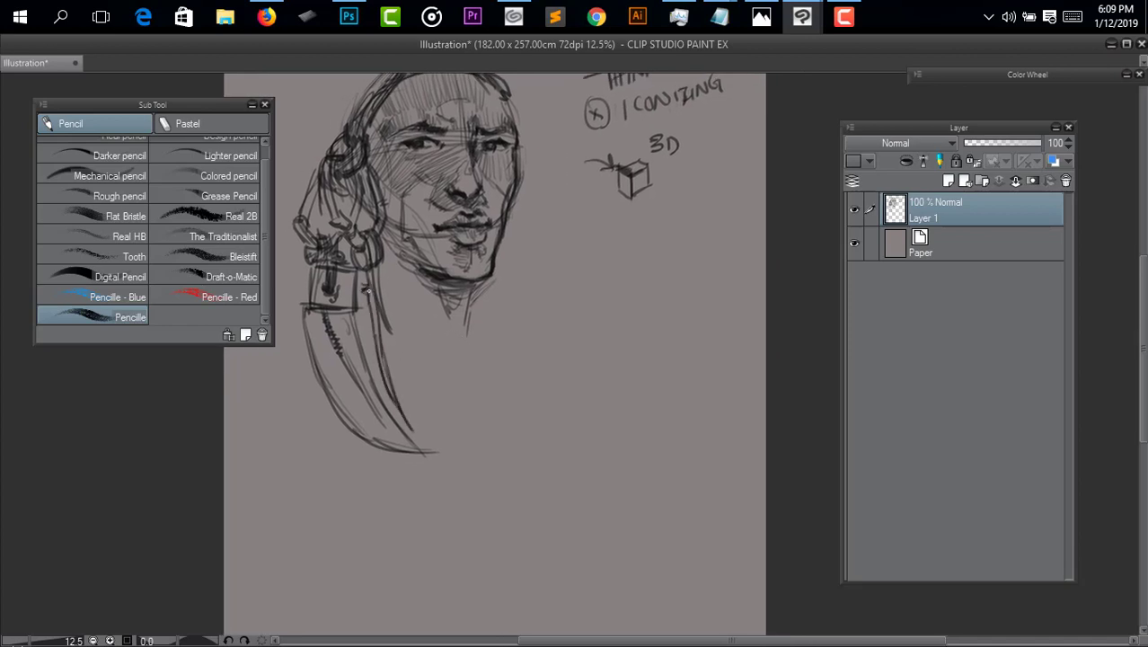
mouse_move(364, 277)
mouse_down()
mouse_move(381, 351)
mouse_move(378, 327)
mouse_move(417, 409)
mouse_up()
drag(388, 355, 429, 422)
drag(386, 341, 417, 401)
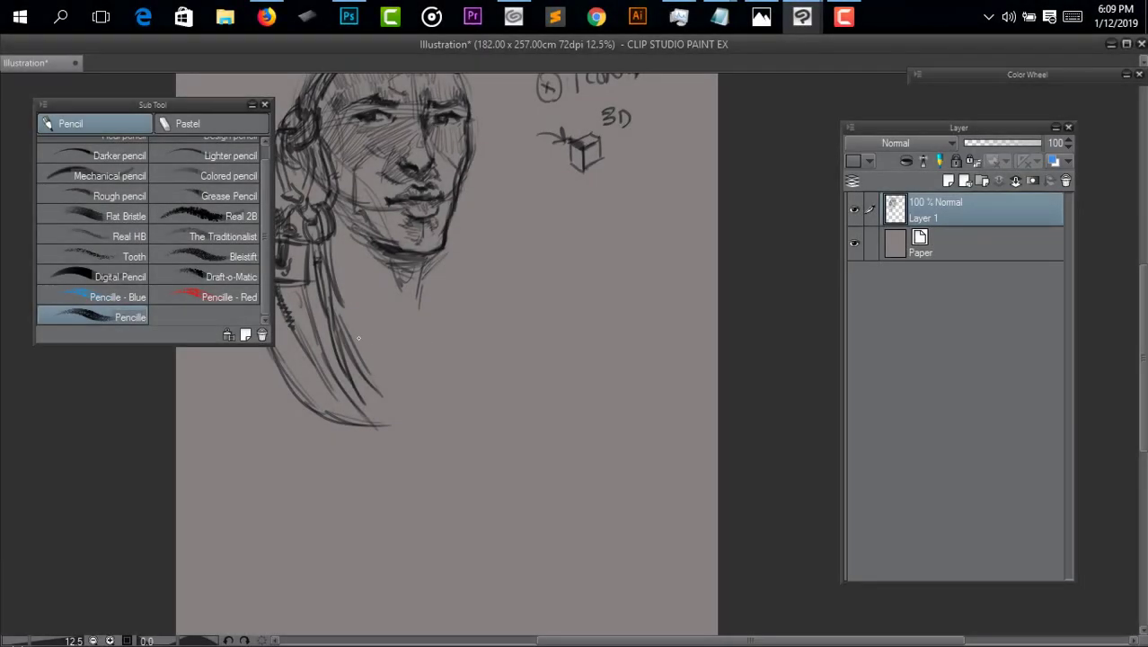
Sketch a ribbed necklace around the neck's base, and shade the neck beneath the jaw.
mouse_move(349, 349)
mouse_down()
mouse_move(429, 283)
mouse_move(440, 306)
mouse_move(394, 356)
mouse_move(409, 353)
mouse_move(433, 313)
mouse_move(427, 267)
mouse_move(427, 305)
mouse_move(388, 262)
mouse_move(403, 317)
mouse_move(347, 233)
mouse_move(380, 302)
mouse_move(377, 270)
mouse_move(427, 377)
mouse_up()
mouse_move(341, 321)
mouse_down()
mouse_move(353, 343)
mouse_move(423, 348)
mouse_move(430, 369)
mouse_move(421, 330)
mouse_up()
mouse_move(430, 314)
mouse_down()
mouse_move(469, 379)
mouse_move(463, 358)
mouse_up()
drag(460, 325, 467, 360)
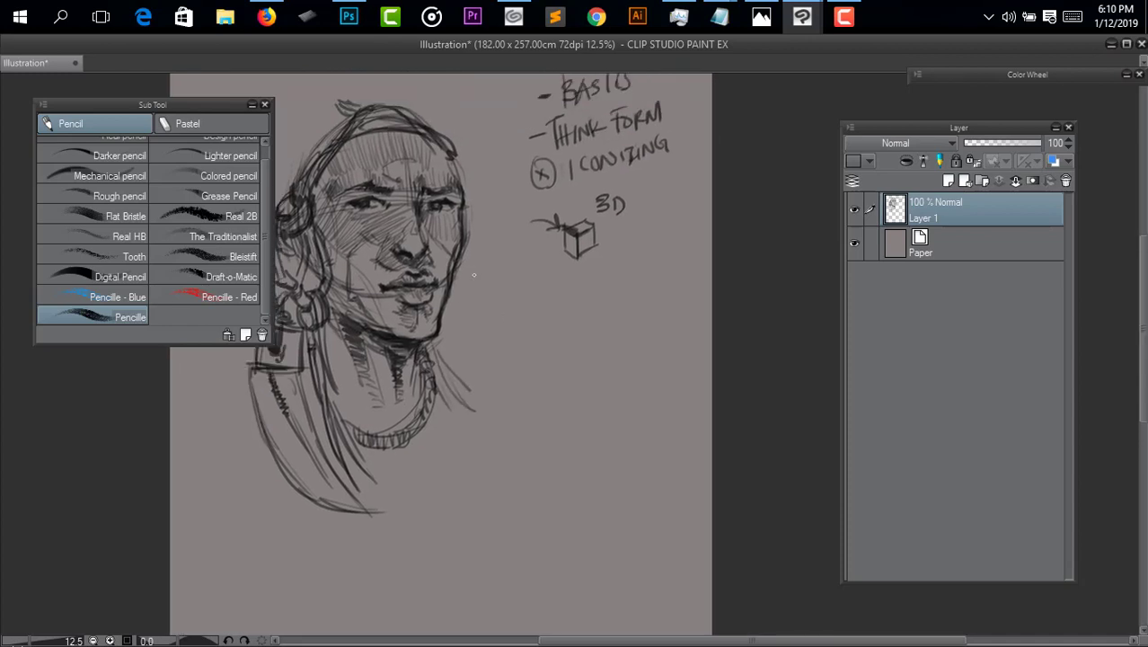
Sketch the hair lock on the right side of the face, with a hatched band and dark rounded tip.
drag(451, 292, 478, 277)
mouse_move(451, 291)
mouse_down()
mouse_move(456, 318)
mouse_move(488, 311)
mouse_up()
mouse_move(456, 320)
mouse_down()
mouse_move(487, 312)
mouse_move(468, 291)
mouse_up()
mouse_move(437, 264)
mouse_down()
mouse_move(444, 285)
mouse_move(459, 277)
mouse_up()
mouse_move(439, 292)
mouse_down()
mouse_move(475, 287)
mouse_move(463, 445)
mouse_move(481, 435)
mouse_move(501, 304)
mouse_move(507, 407)
mouse_up()
mouse_move(493, 291)
mouse_down()
mouse_move(509, 410)
mouse_move(471, 357)
mouse_up()
mouse_move(463, 435)
mouse_down()
mouse_move(454, 306)
mouse_move(466, 368)
mouse_up()
drag(476, 267, 495, 332)
drag(492, 354, 488, 370)
mouse_move(471, 293)
mouse_down()
mouse_move(483, 342)
mouse_move(489, 314)
mouse_up()
drag(485, 355, 493, 360)
mouse_move(454, 283)
mouse_down()
mouse_move(467, 275)
mouse_move(472, 346)
mouse_up()
drag(475, 282, 478, 301)
drag(476, 291, 479, 332)
drag(479, 300, 490, 332)
mouse_move(479, 266)
mouse_down()
mouse_move(479, 281)
mouse_move(475, 235)
mouse_move(487, 277)
mouse_up()
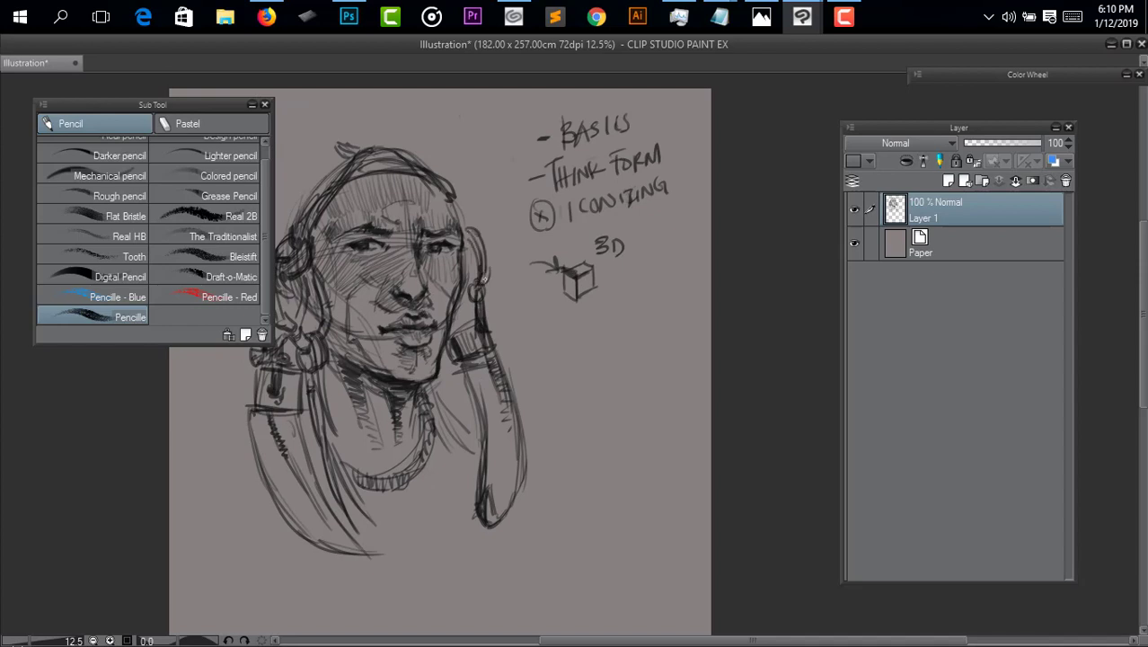
Build up the looped hair beside the right temple, and add a loose pointed strand outside the right lock.
mouse_move(474, 232)
mouse_down()
mouse_move(493, 290)
mouse_move(465, 304)
mouse_up()
drag(464, 255, 476, 228)
mouse_move(461, 228)
mouse_down()
mouse_move(485, 248)
mouse_move(473, 222)
mouse_up()
drag(484, 297, 494, 342)
drag(491, 323, 523, 379)
drag(523, 390, 676, 489)
Draw a feather rising from the crown, and darken the hair along the top and left of the head.
drag(485, 243, 446, 192)
drag(460, 298, 493, 249)
drag(492, 269, 530, 259)
drag(502, 265, 514, 248)
drag(513, 260, 541, 246)
drag(471, 260, 442, 296)
drag(463, 271, 437, 318)
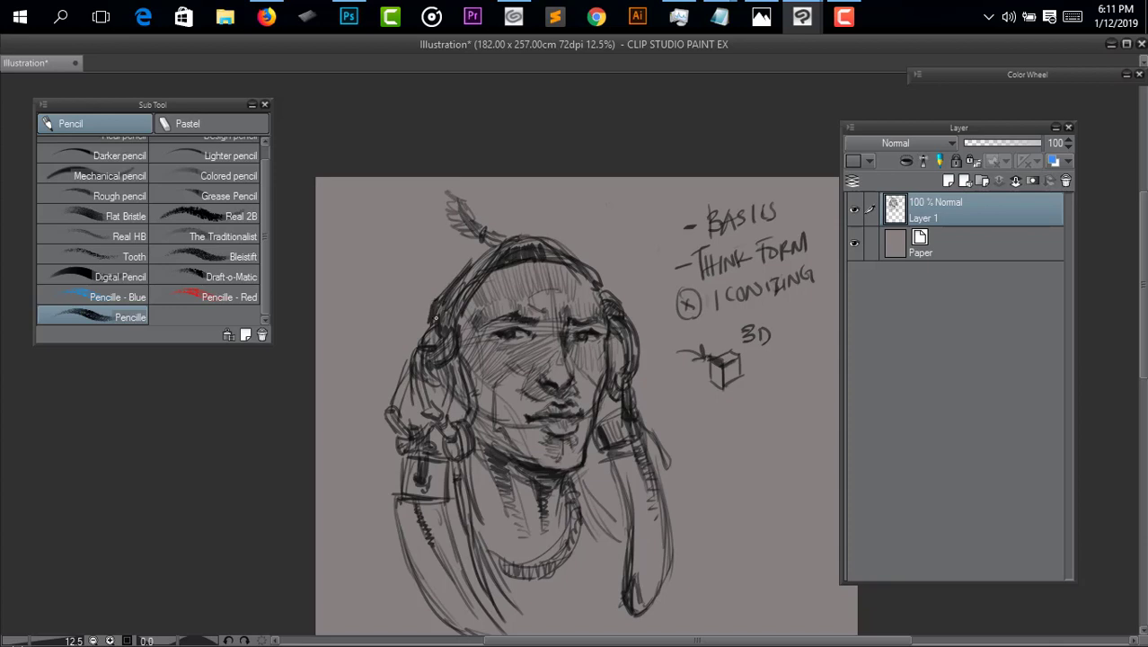
Reinforce the right hair lock, and sketch loose collar curves below the necklace.
mouse_move(603, 315)
mouse_down()
mouse_move(602, 390)
mouse_move(574, 267)
mouse_up()
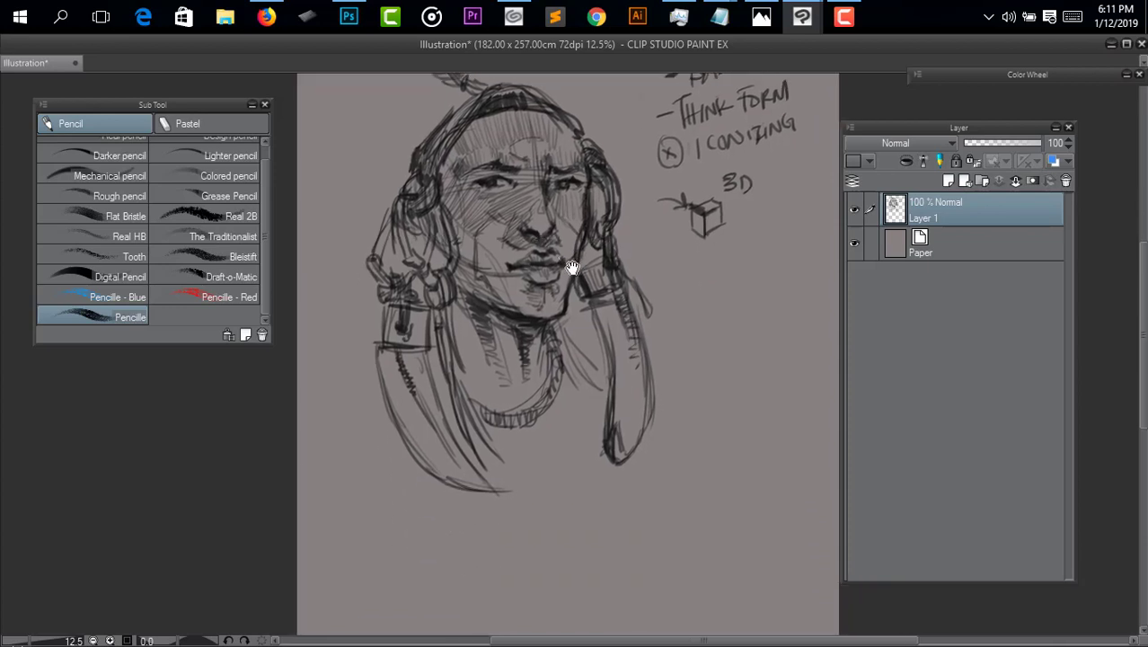
mouse_move(618, 386)
mouse_down()
mouse_move(564, 333)
mouse_move(569, 435)
mouse_move(587, 414)
mouse_move(580, 435)
mouse_up()
drag(600, 393, 578, 437)
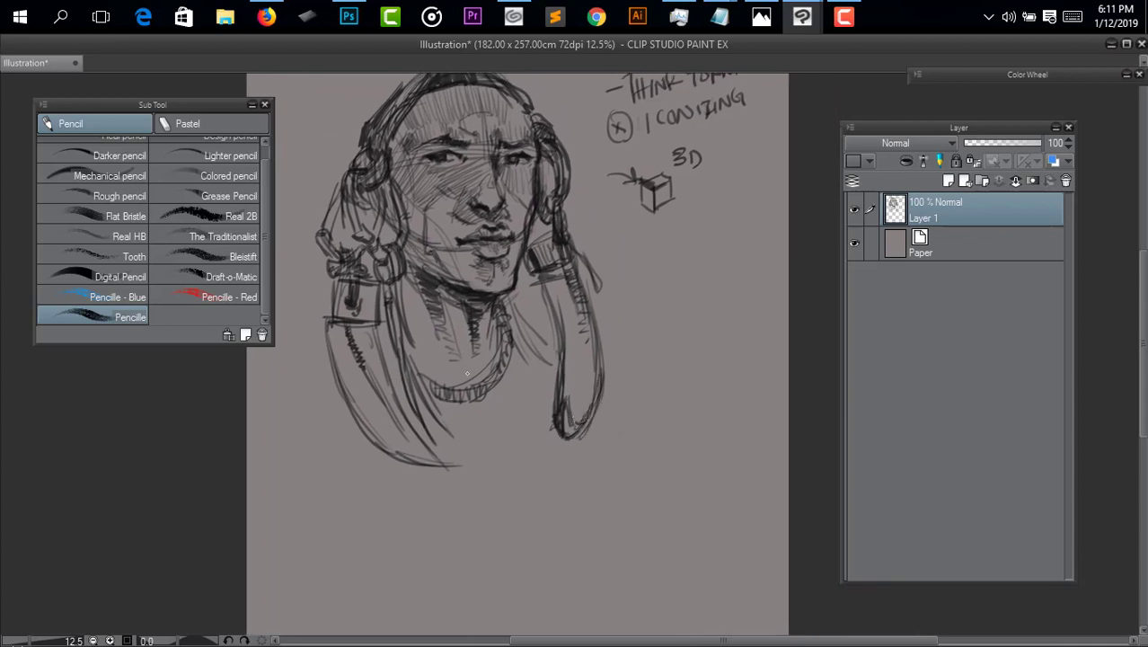
mouse_move(409, 395)
mouse_down()
mouse_move(459, 409)
mouse_move(508, 392)
mouse_move(484, 420)
mouse_up()
drag(507, 358, 480, 429)
mouse_move(434, 433)
mouse_down()
mouse_move(458, 431)
mouse_move(518, 520)
mouse_move(579, 538)
mouse_move(618, 531)
mouse_move(576, 396)
mouse_move(584, 428)
mouse_move(587, 343)
mouse_move(607, 410)
mouse_move(565, 416)
mouse_up()
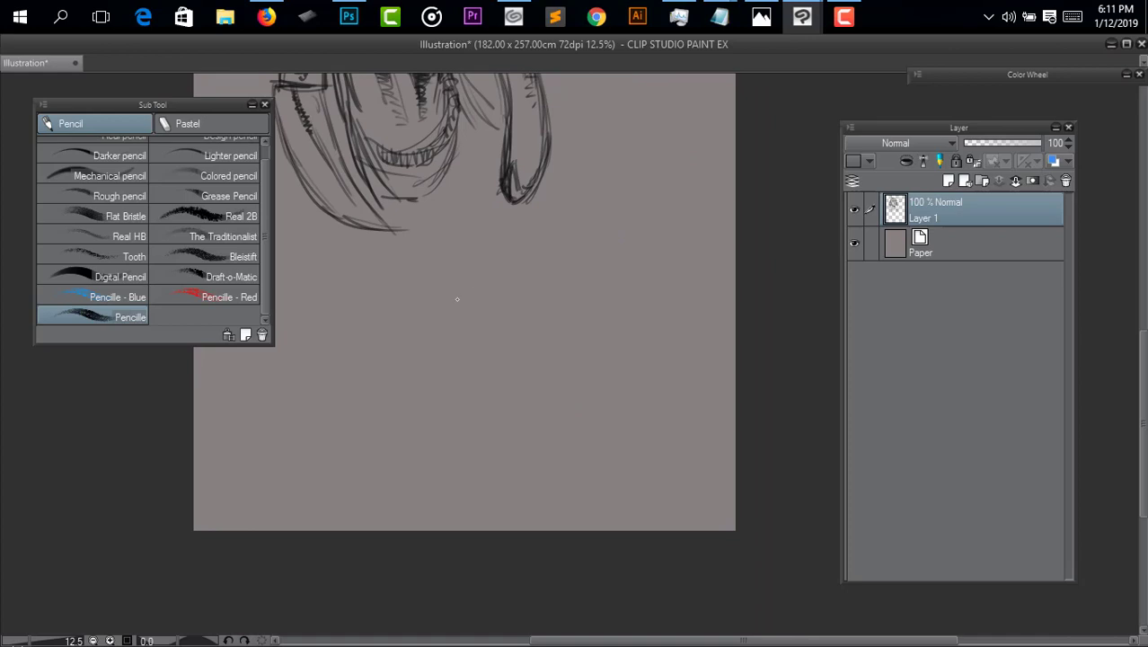
Hide Layer 1 with the finished head sketch and add a new raster layer above it.
mouse_move(466, 327)
mouse_down()
mouse_move(497, 467)
mouse_move(569, 477)
mouse_move(536, 498)
mouse_up()
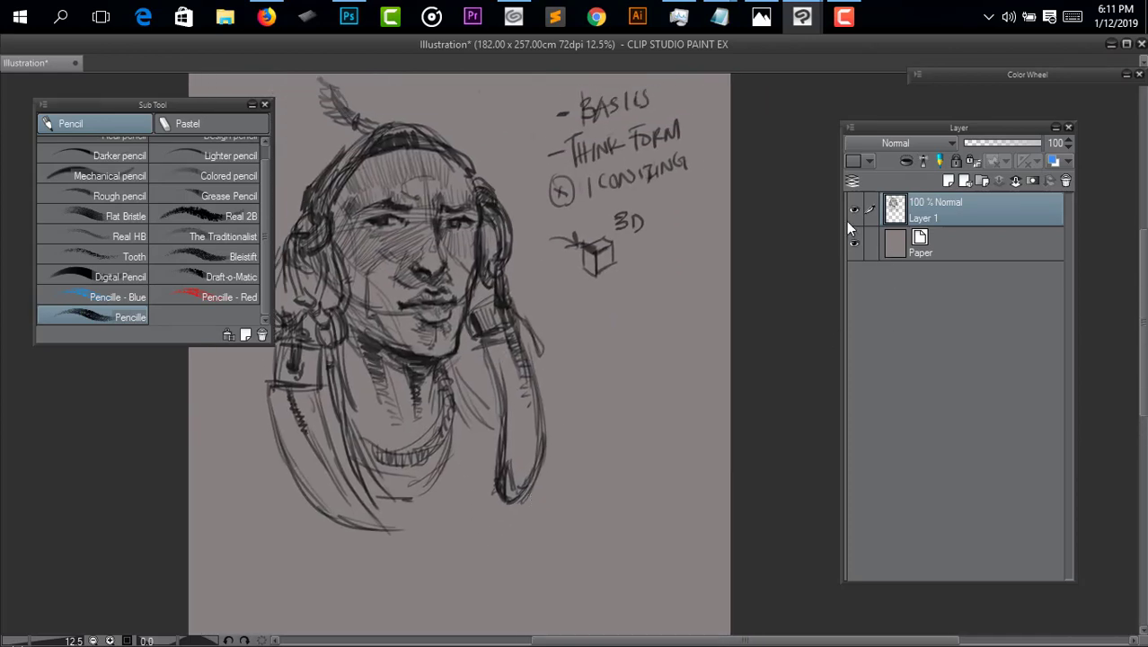
click(854, 209)
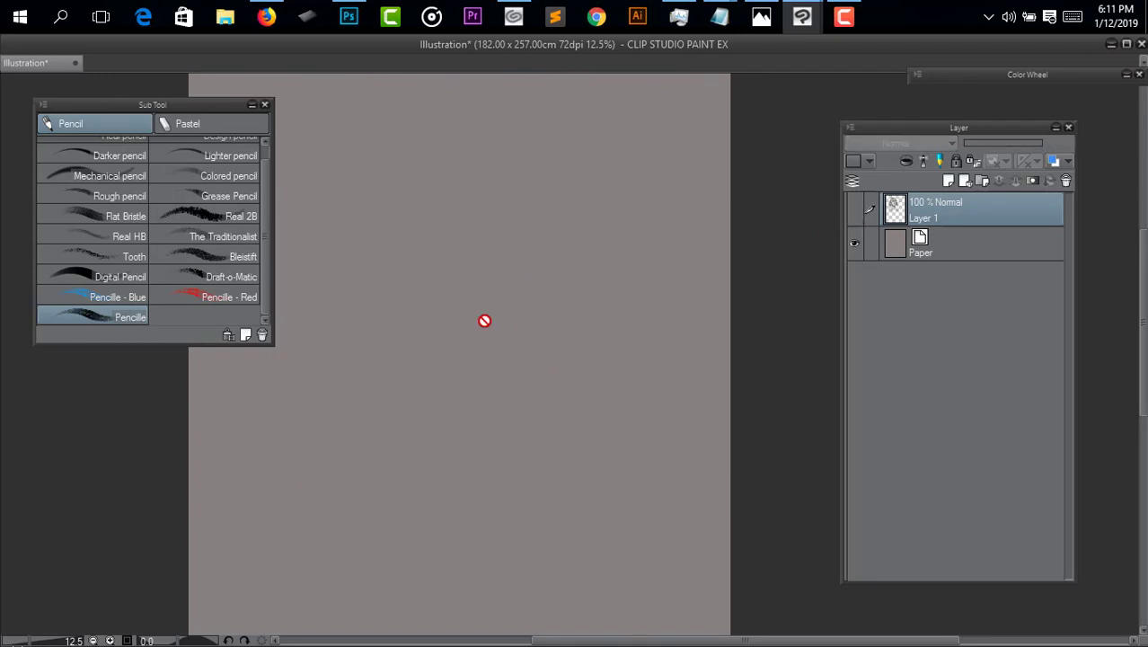
drag(485, 318, 526, 349)
click(948, 181)
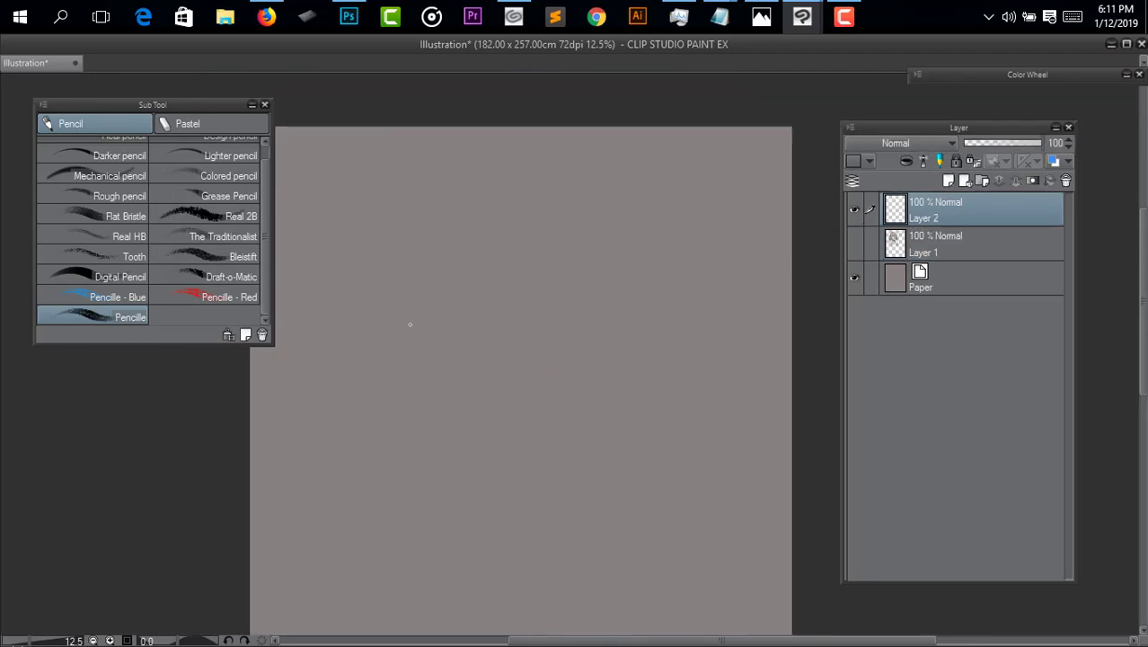
Sketch a large rough circle for the cranium in the upper part of the empty canvas.
drag(577, 366, 577, 324)
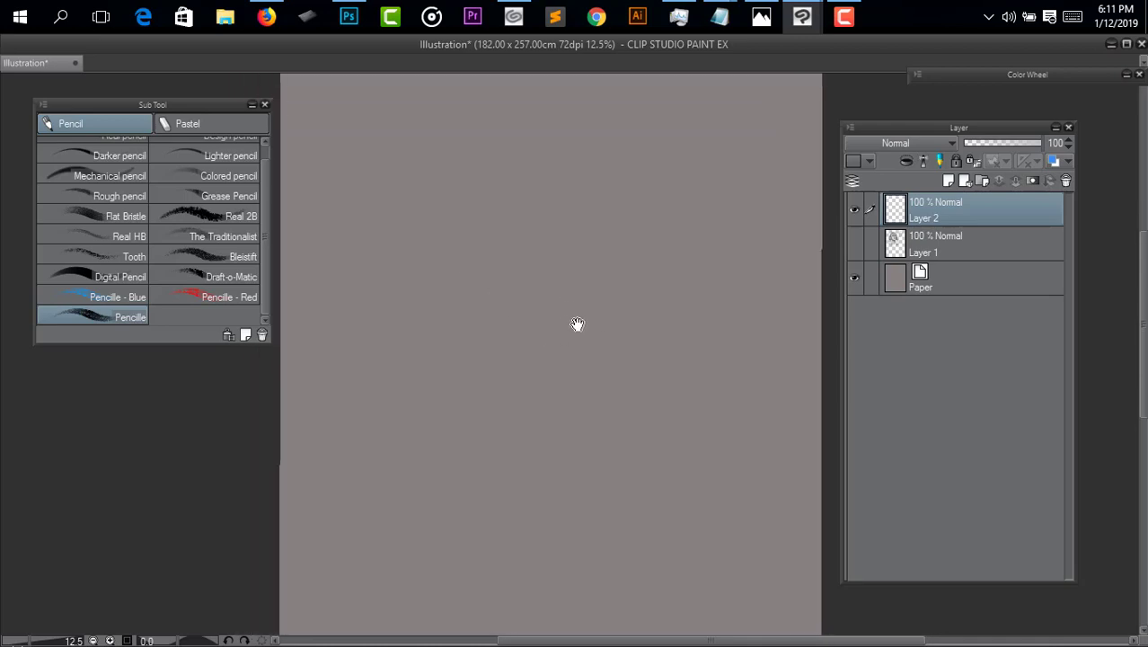
mouse_move(423, 224)
mouse_down()
mouse_move(440, 178)
mouse_move(557, 110)
mouse_move(613, 152)
mouse_up()
drag(492, 146, 627, 210)
mouse_move(422, 227)
mouse_down()
mouse_move(431, 260)
mouse_move(481, 301)
mouse_move(602, 281)
mouse_up()
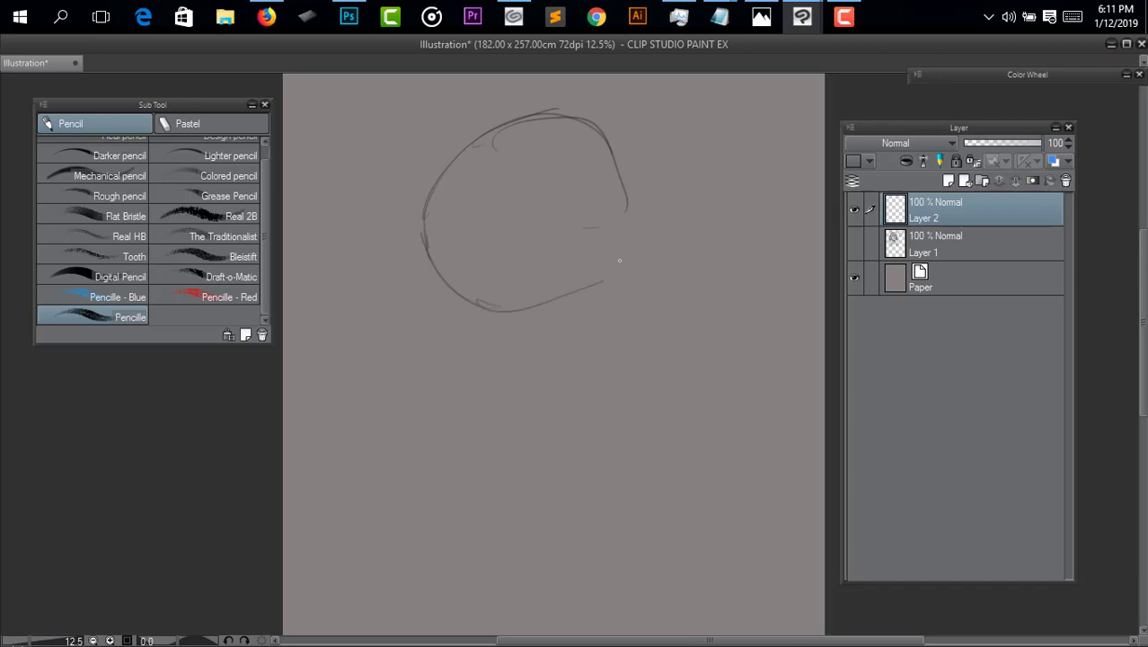
mouse_move(594, 131)
mouse_down()
mouse_move(631, 200)
mouse_move(564, 318)
mouse_move(480, 293)
mouse_move(633, 182)
mouse_move(620, 166)
mouse_move(632, 274)
mouse_move(617, 291)
mouse_move(643, 286)
mouse_up()
mouse_move(431, 266)
mouse_down()
mouse_move(451, 298)
mouse_move(597, 316)
mouse_move(606, 304)
mouse_up()
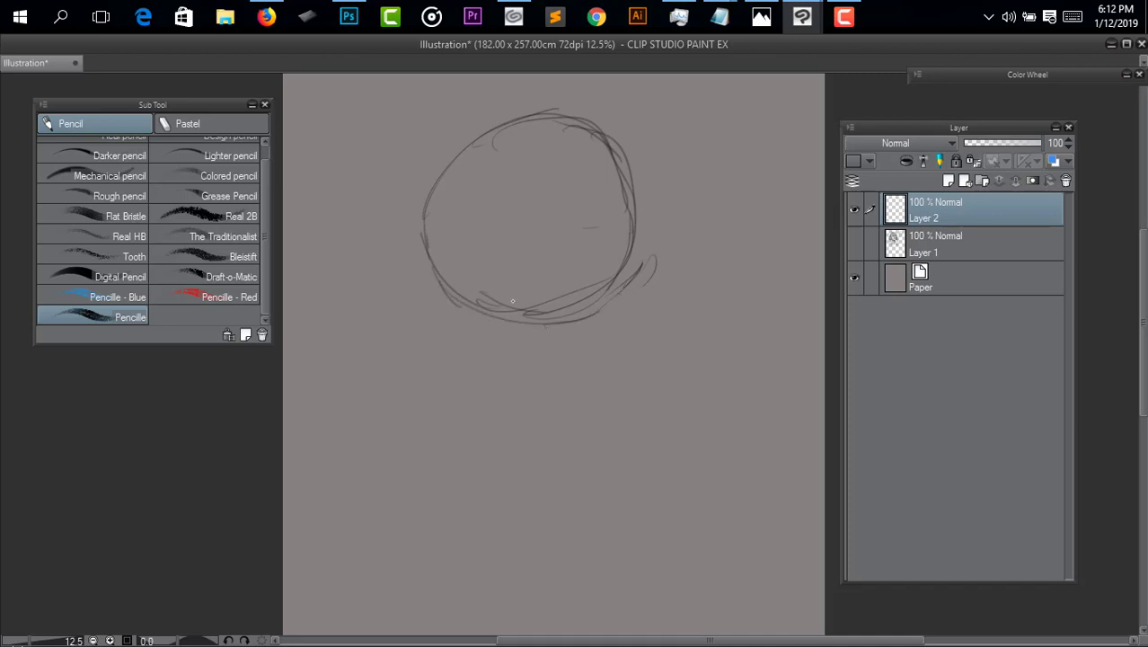
mouse_move(439, 266)
mouse_down()
mouse_move(443, 165)
mouse_move(519, 134)
mouse_move(570, 130)
mouse_move(637, 202)
mouse_move(612, 286)
mouse_up()
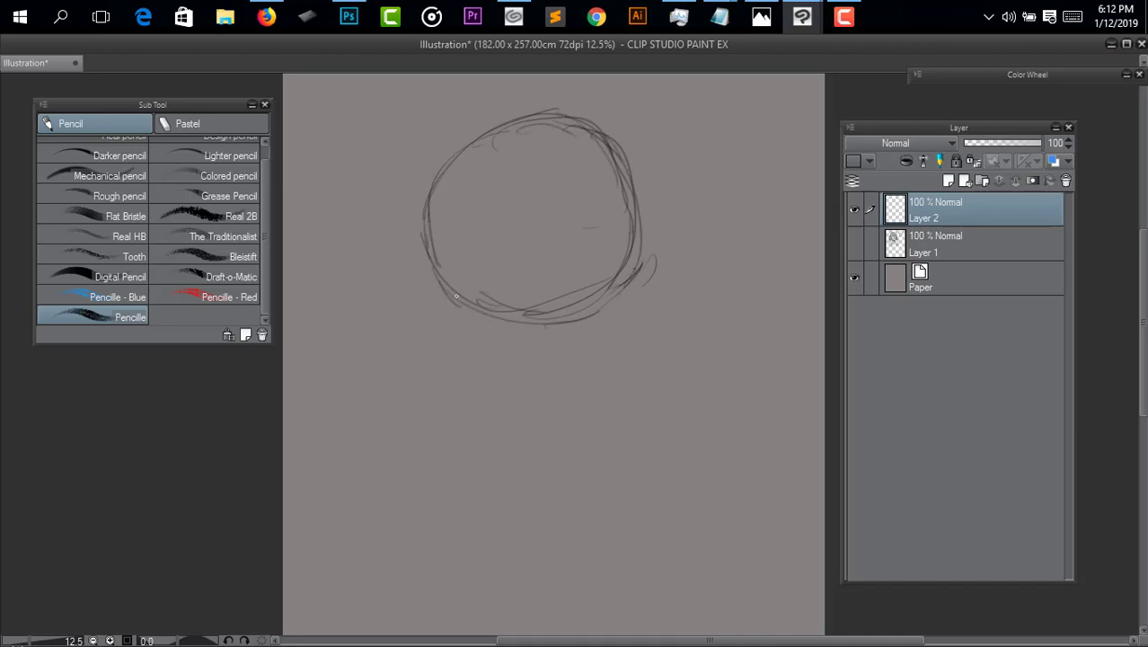
Draw the brow guideline across the circle's left half, and sketch the brow notch and eye-socket shape.
mouse_move(439, 230)
mouse_down()
mouse_move(492, 226)
mouse_move(425, 239)
mouse_move(526, 235)
mouse_up()
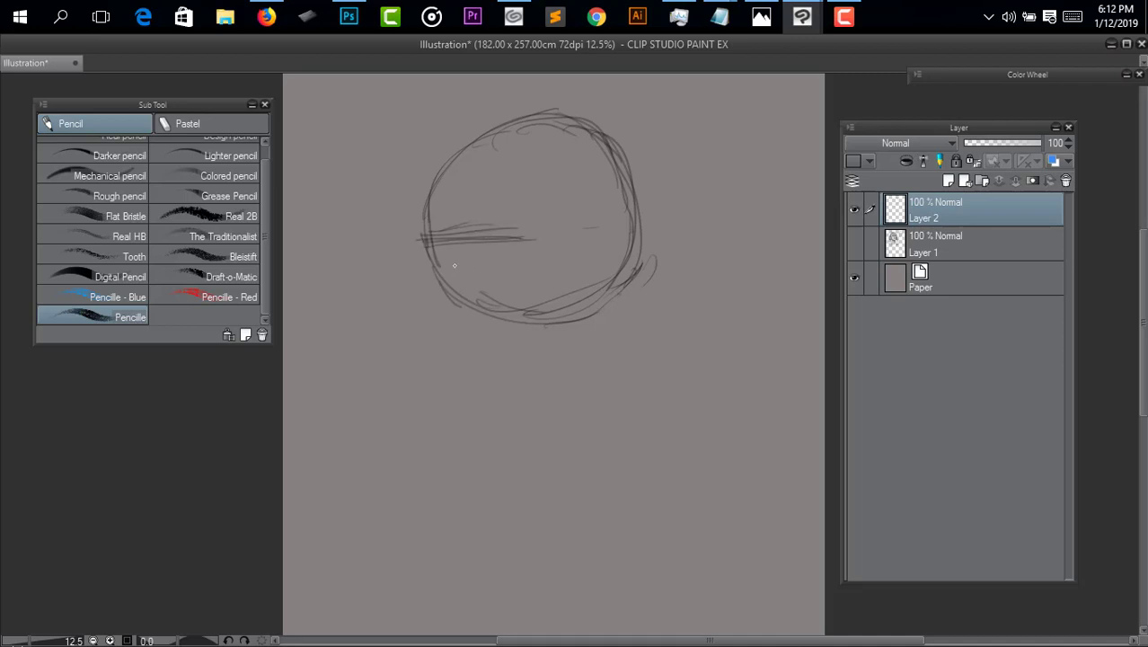
mouse_move(442, 239)
mouse_down()
mouse_move(516, 230)
mouse_move(409, 239)
mouse_move(539, 235)
mouse_up()
mouse_move(425, 223)
mouse_down()
mouse_move(466, 255)
mouse_move(448, 254)
mouse_move(441, 312)
mouse_up()
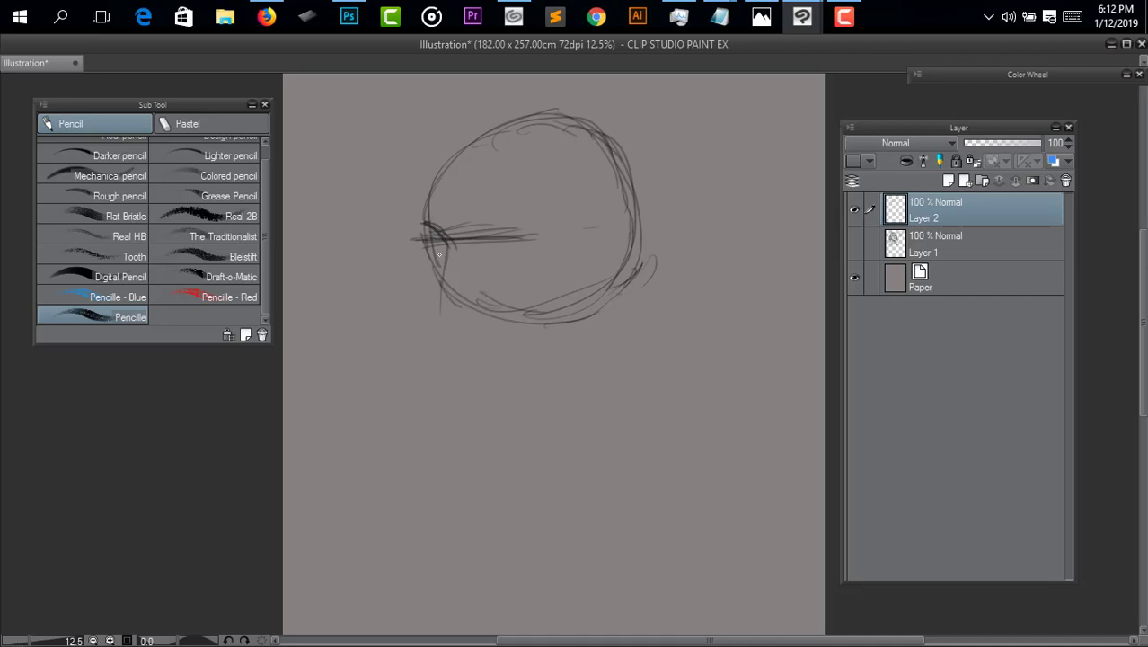
drag(423, 227, 439, 258)
mouse_move(424, 198)
mouse_down()
mouse_move(515, 222)
mouse_move(460, 248)
mouse_move(448, 237)
mouse_move(473, 230)
mouse_move(458, 249)
mouse_move(485, 254)
mouse_move(529, 256)
mouse_move(476, 234)
mouse_move(541, 252)
mouse_up()
mouse_move(543, 250)
mouse_down()
mouse_move(519, 258)
mouse_move(547, 246)
mouse_move(552, 255)
mouse_up()
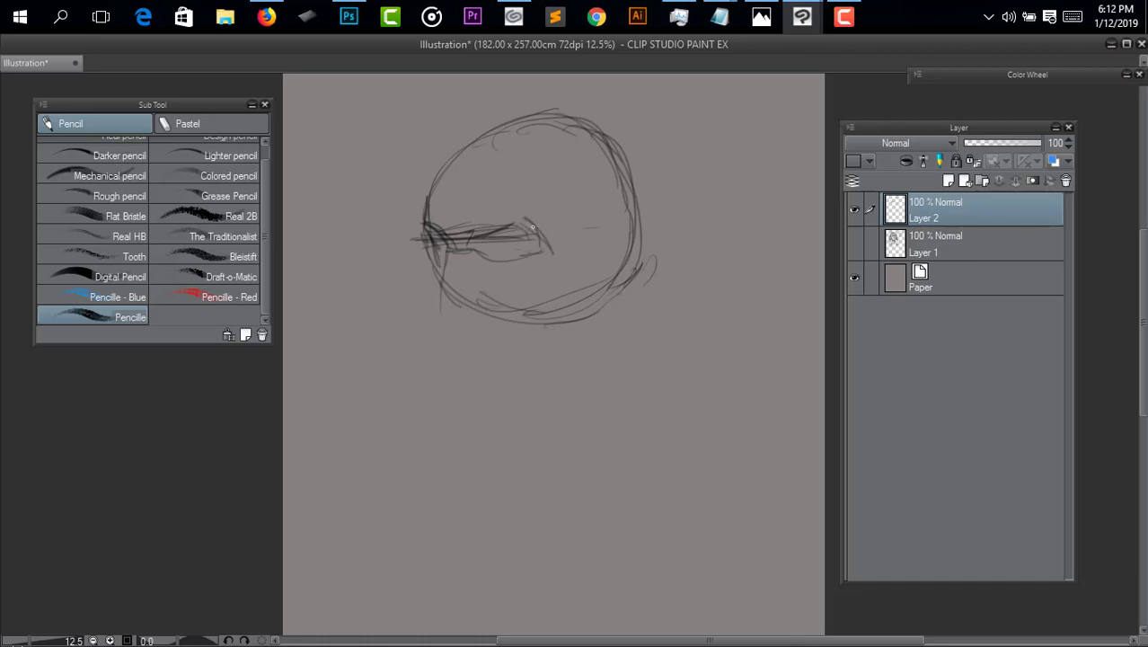
Sketch the nose guidelines, nostril and upper lip, with light chin marks and a cheek line below the cranium circle.
mouse_move(496, 310)
mouse_down()
mouse_move(509, 248)
mouse_move(460, 266)
mouse_up()
mouse_move(475, 199)
mouse_down()
mouse_move(466, 272)
mouse_move(455, 263)
mouse_move(489, 256)
mouse_move(486, 230)
mouse_move(487, 285)
mouse_move(503, 288)
mouse_move(450, 268)
mouse_move(453, 300)
mouse_up()
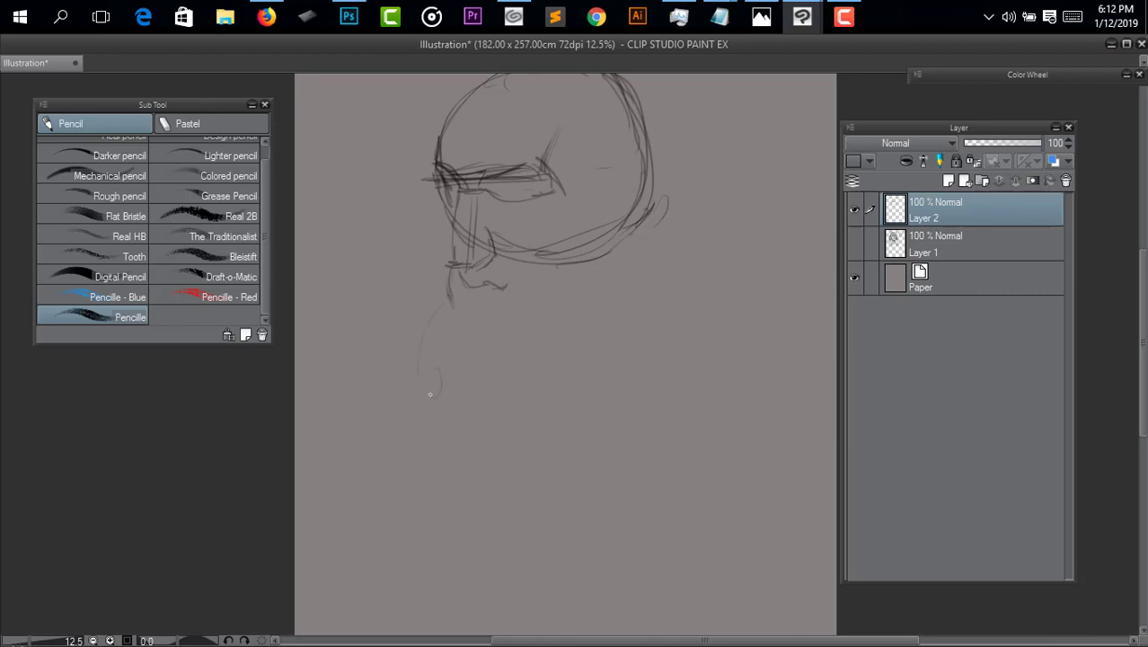
drag(430, 393, 451, 404)
drag(440, 272, 450, 304)
drag(454, 232, 465, 275)
mouse_move(504, 236)
mouse_down()
mouse_move(562, 276)
mouse_move(549, 375)
mouse_up()
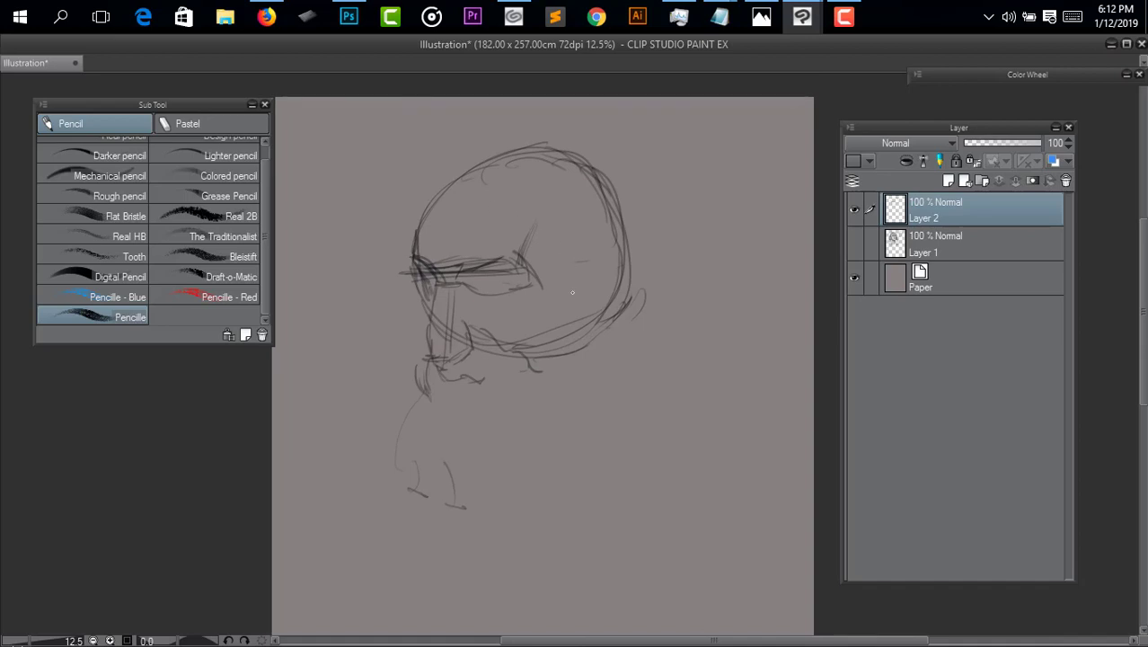
Sketch the side plane of the head with a temple curve, an ear guideline and the ear shape.
mouse_move(530, 351)
mouse_down()
mouse_move(564, 354)
mouse_move(593, 320)
mouse_up()
drag(582, 235, 594, 330)
drag(537, 221, 570, 304)
drag(623, 273, 614, 296)
mouse_move(537, 264)
mouse_down()
mouse_move(613, 254)
mouse_move(597, 288)
mouse_move(613, 293)
mouse_move(595, 309)
mouse_up()
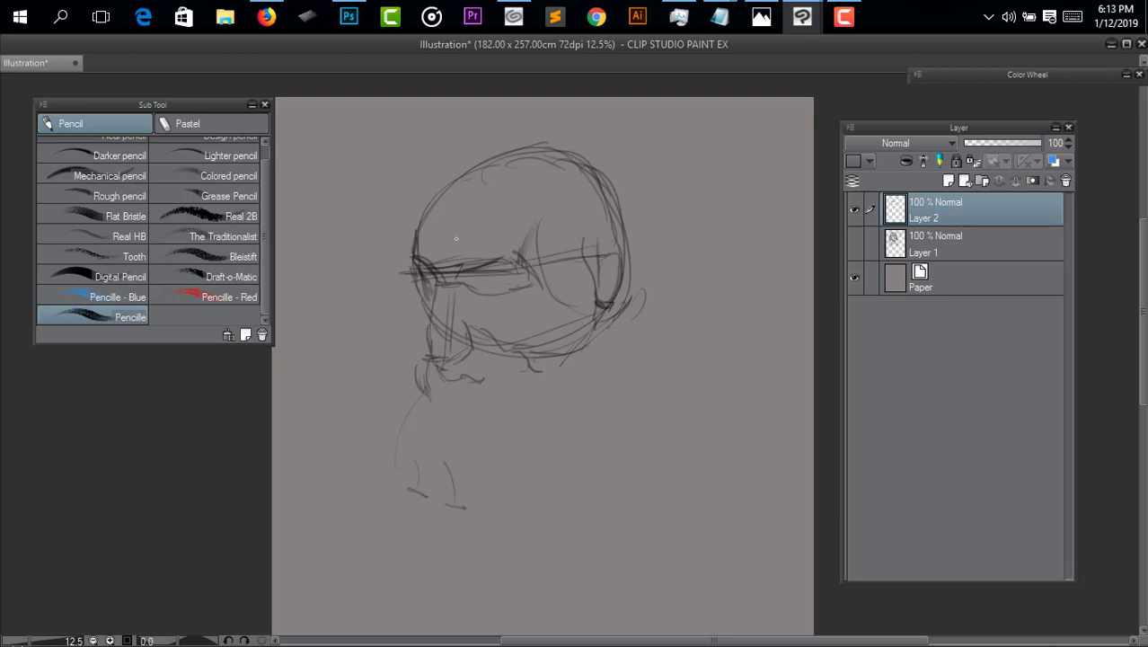
Draw the cap's front edge across the forehead above the brow, and clean up its left end with the eraser.
mouse_move(459, 270)
mouse_down()
mouse_move(471, 259)
mouse_move(470, 272)
mouse_move(409, 261)
mouse_move(420, 261)
mouse_move(402, 248)
mouse_move(447, 239)
mouse_move(408, 257)
mouse_move(453, 232)
mouse_move(539, 239)
mouse_move(514, 255)
mouse_move(515, 235)
mouse_up()
drag(518, 248, 539, 241)
drag(431, 241, 504, 242)
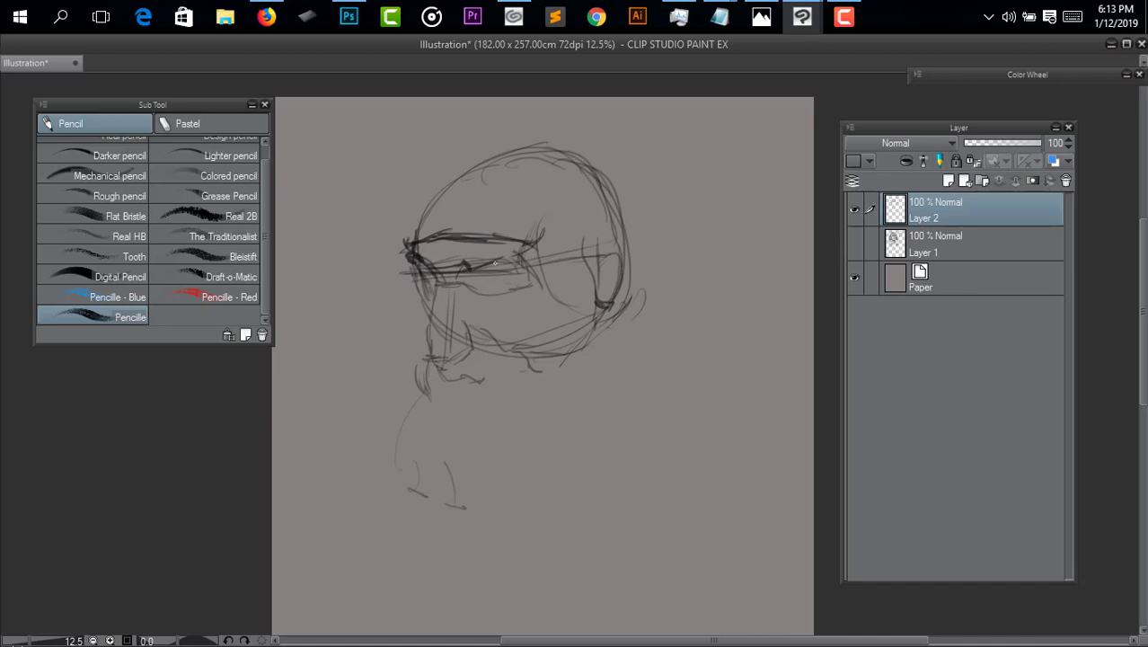
drag(409, 232, 408, 244)
key(e)
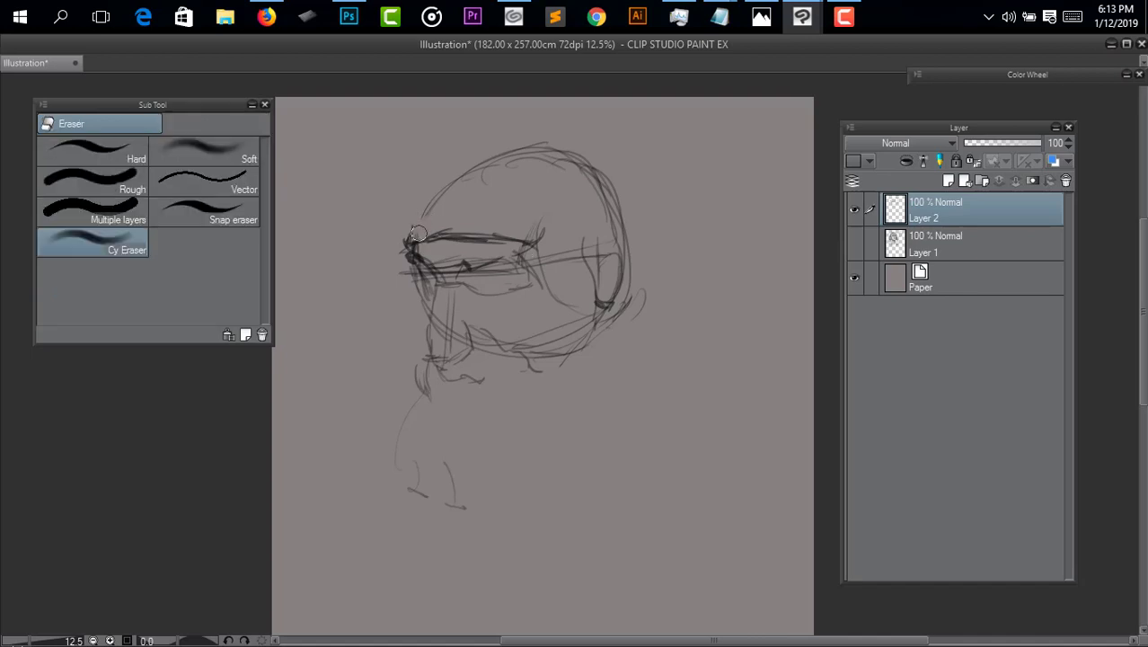
key(p)
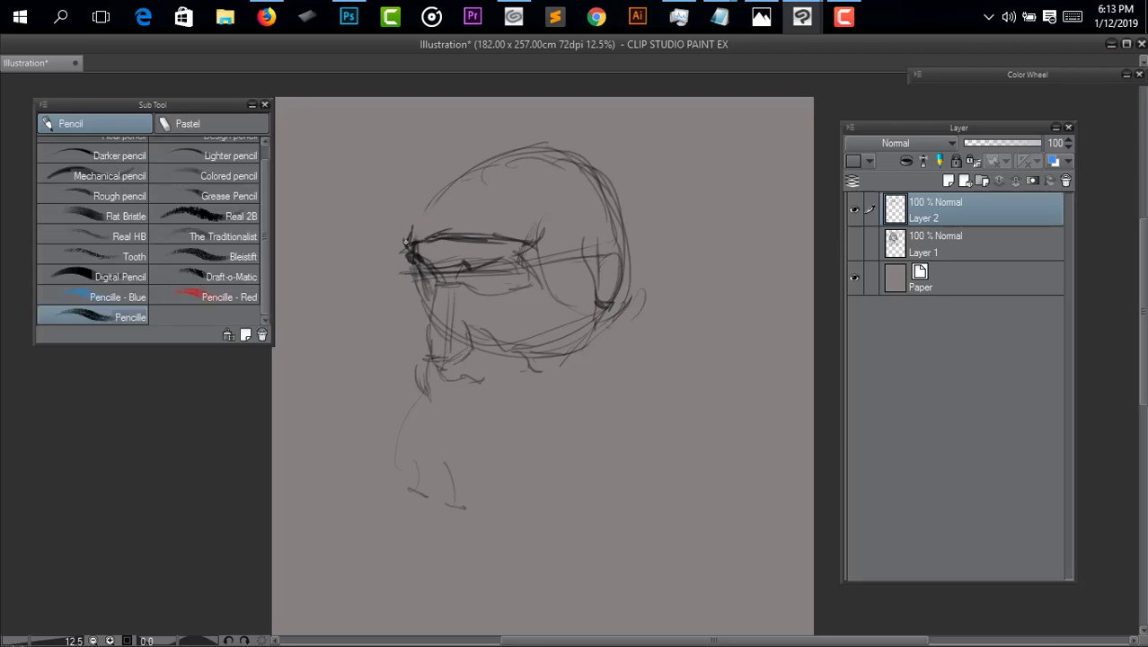
Sketch the far goggle lens projecting from the forehead, the bridge, and the upper edge of the near lens.
mouse_move(421, 205)
mouse_down()
mouse_move(397, 241)
mouse_move(420, 239)
mouse_move(460, 267)
mouse_move(455, 229)
mouse_move(424, 266)
mouse_up()
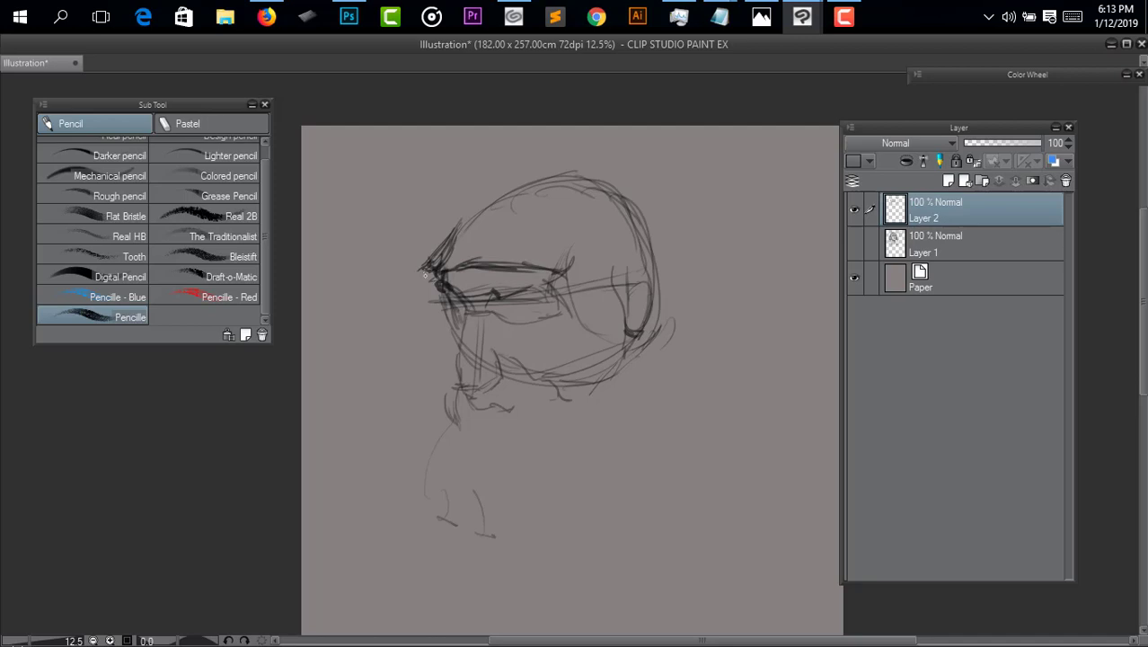
mouse_move(426, 272)
mouse_down()
mouse_move(410, 256)
mouse_move(454, 210)
mouse_move(453, 222)
mouse_move(480, 214)
mouse_move(469, 226)
mouse_move(475, 217)
mouse_move(460, 212)
mouse_move(471, 229)
mouse_move(543, 202)
mouse_up()
mouse_move(537, 203)
mouse_down()
mouse_move(564, 234)
mouse_move(553, 217)
mouse_up()
drag(555, 217, 567, 237)
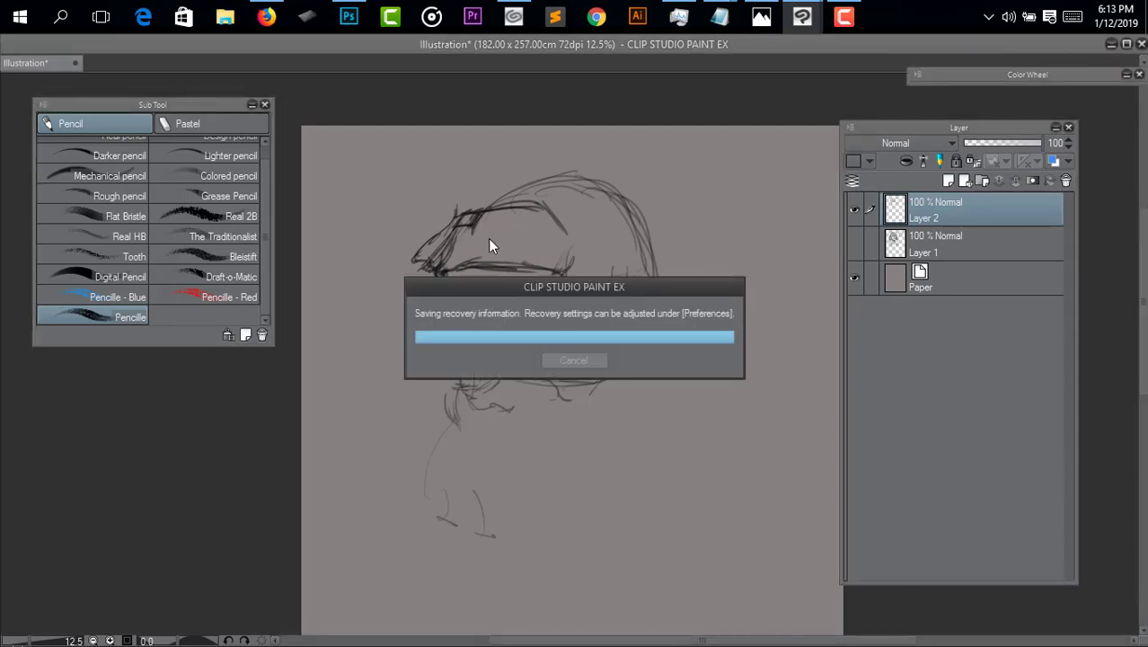
Complete the near goggle lens with a double rim and a strap toward the ear, and darken the cap's top outline.
mouse_move(468, 230)
mouse_down()
mouse_move(509, 256)
mouse_move(548, 259)
mouse_up()
drag(506, 256, 570, 248)
drag(570, 236, 555, 254)
mouse_move(467, 238)
mouse_down()
mouse_move(479, 258)
mouse_move(519, 267)
mouse_move(546, 266)
mouse_move(564, 248)
mouse_move(607, 271)
mouse_move(627, 266)
mouse_up()
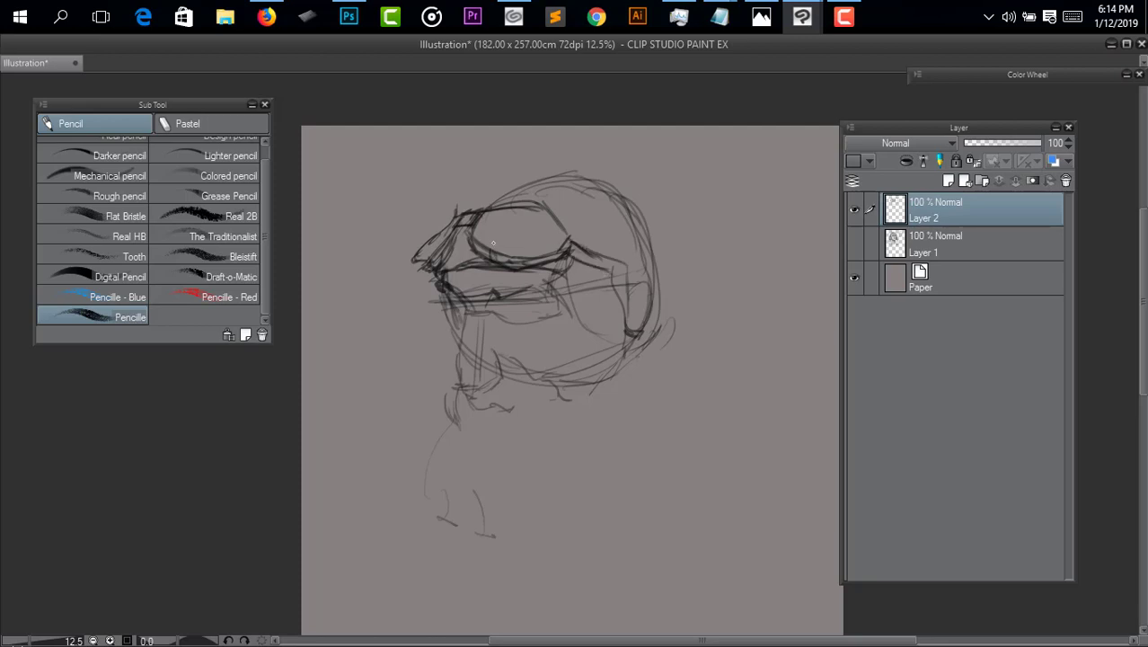
mouse_move(480, 244)
mouse_down()
mouse_move(493, 248)
mouse_move(483, 216)
mouse_move(552, 214)
mouse_move(477, 231)
mouse_move(547, 213)
mouse_move(564, 237)
mouse_move(561, 249)
mouse_move(496, 257)
mouse_up()
drag(563, 248, 496, 255)
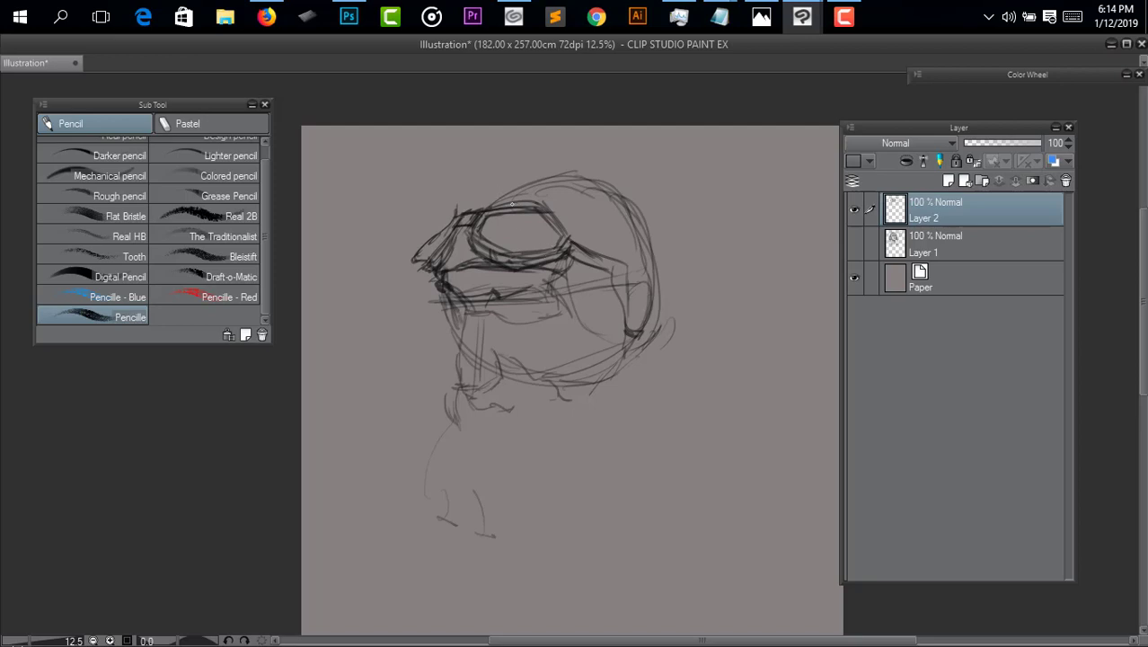
mouse_move(480, 200)
mouse_down()
mouse_move(478, 210)
mouse_move(557, 173)
mouse_move(600, 167)
mouse_move(613, 182)
mouse_up()
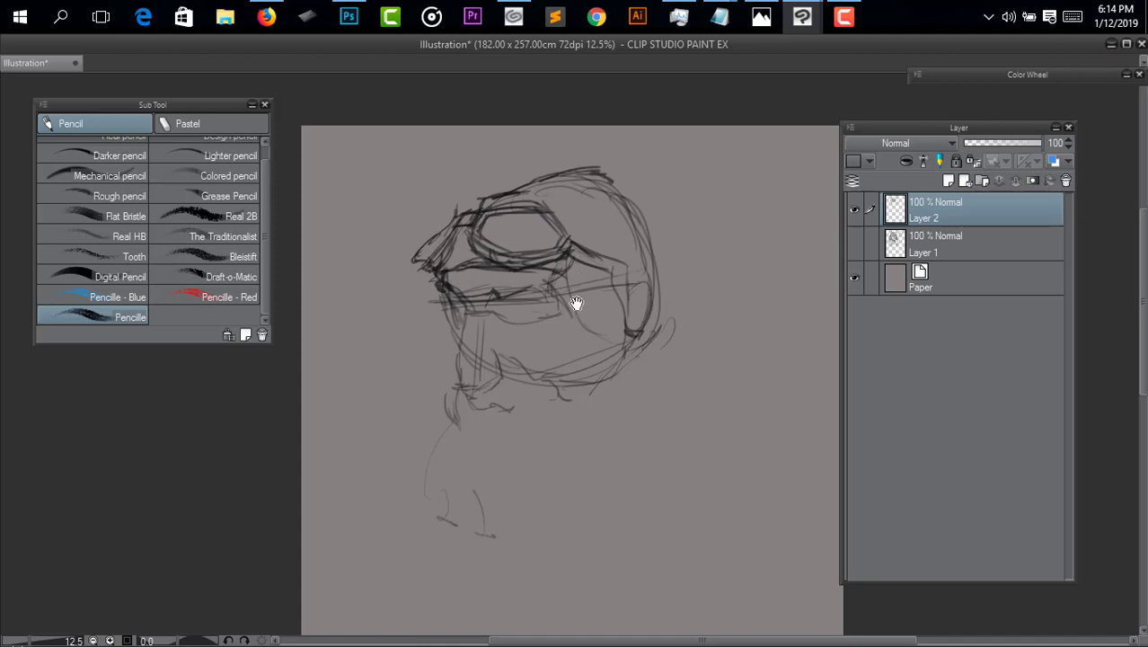
Darken the nose contour from the bridge around the tip to the nostril wing.
drag(577, 303, 580, 264)
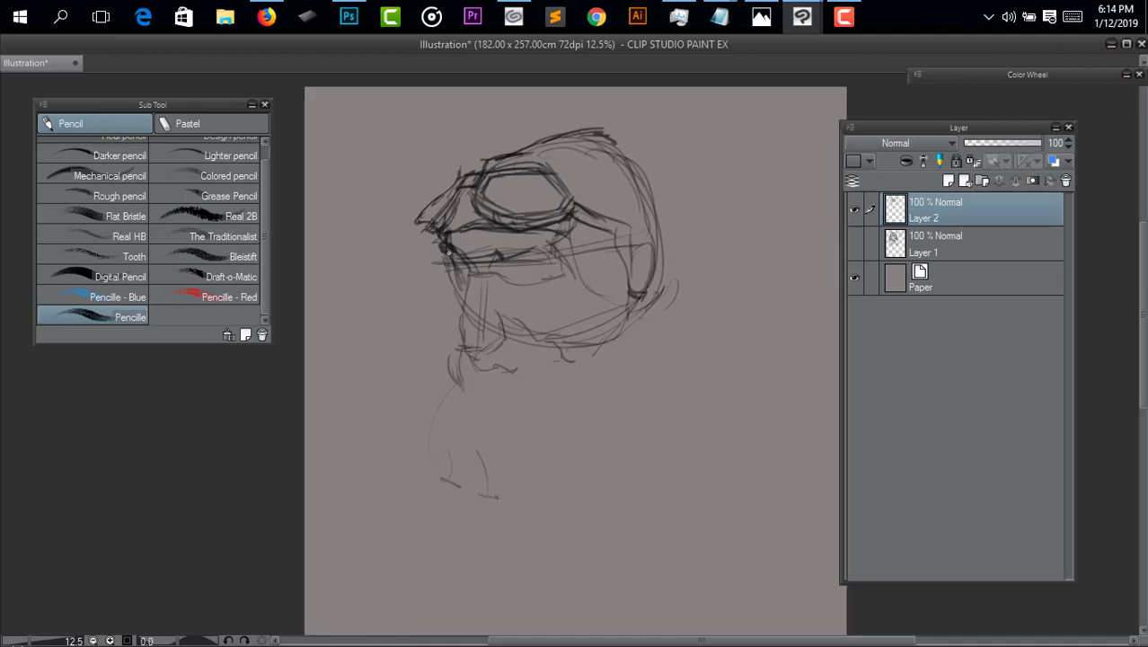
mouse_move(467, 261)
mouse_down()
mouse_move(438, 269)
mouse_move(469, 273)
mouse_move(457, 275)
mouse_move(469, 292)
mouse_move(495, 271)
mouse_move(464, 256)
mouse_move(456, 315)
mouse_move(480, 320)
mouse_move(500, 297)
mouse_up()
mouse_move(499, 289)
mouse_down()
mouse_move(483, 315)
mouse_move(499, 314)
mouse_move(501, 286)
mouse_move(501, 297)
mouse_up()
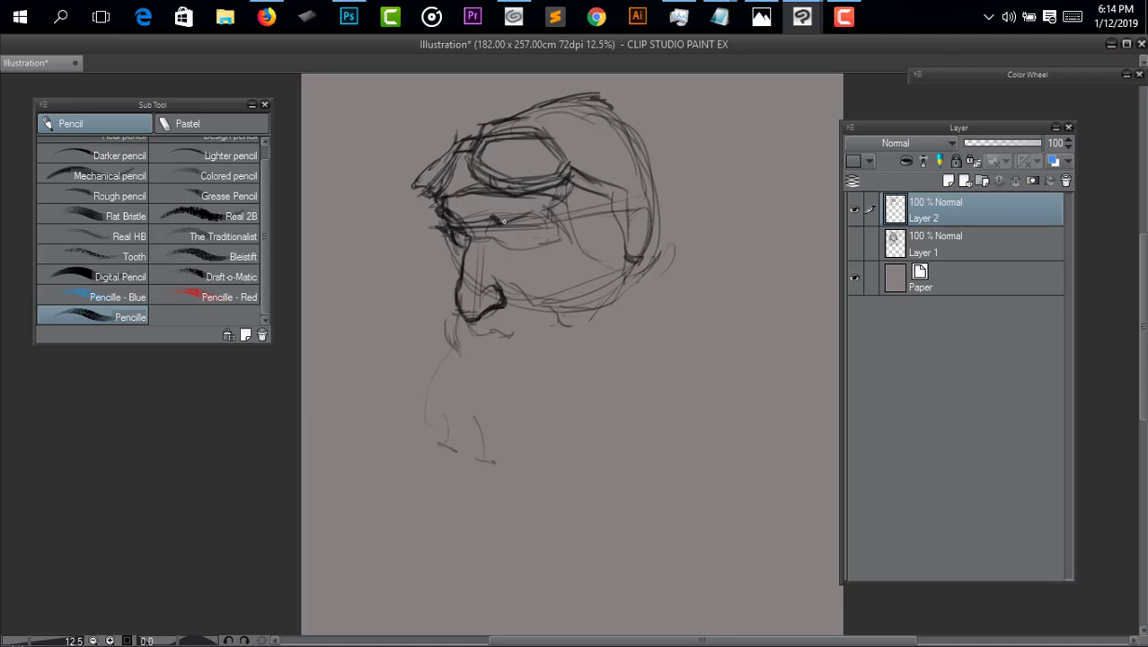
Thicken the eyebrows under the cap edge and draw both eyes beneath them.
mouse_move(440, 210)
mouse_down()
mouse_move(496, 200)
mouse_move(548, 204)
mouse_move(490, 216)
mouse_move(514, 209)
mouse_move(499, 223)
mouse_move(545, 214)
mouse_up()
key(e)
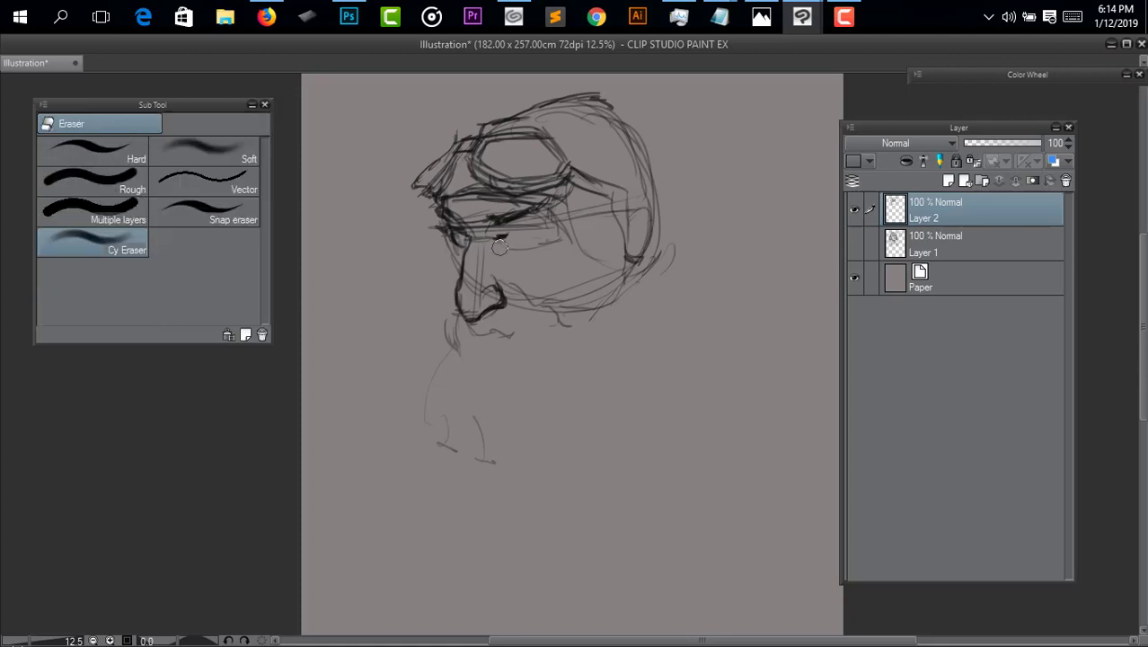
key(p)
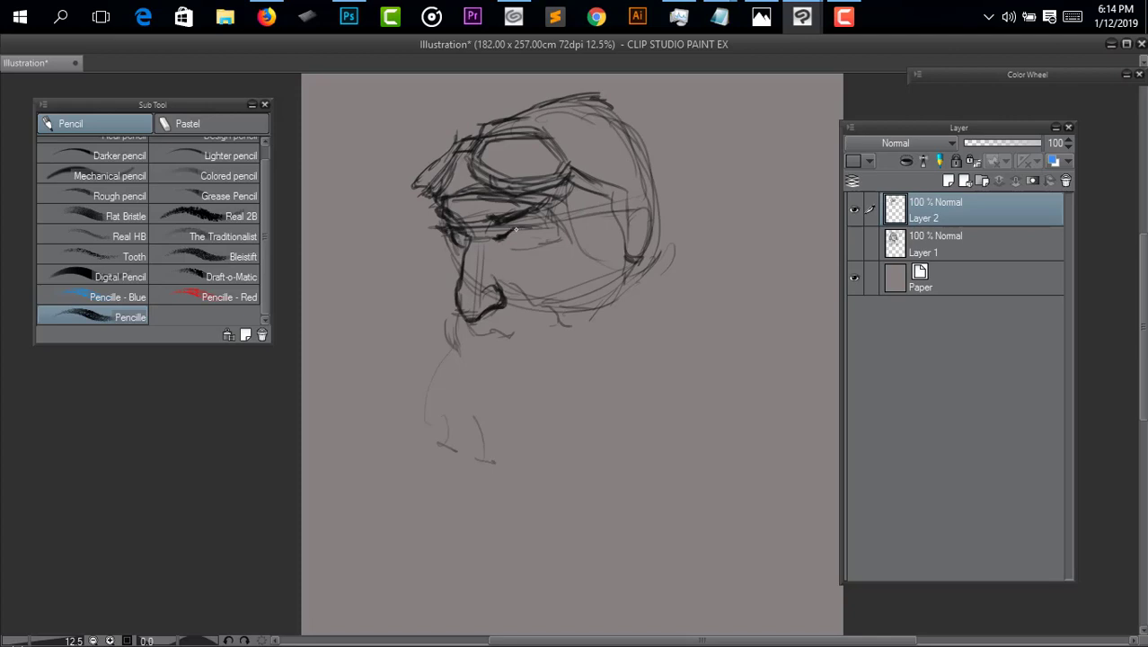
mouse_move(515, 230)
mouse_down()
mouse_move(532, 227)
mouse_move(552, 241)
mouse_move(567, 231)
mouse_move(554, 248)
mouse_move(504, 240)
mouse_move(489, 216)
mouse_move(483, 244)
mouse_move(499, 251)
mouse_move(508, 241)
mouse_move(496, 240)
mouse_move(520, 229)
mouse_move(510, 234)
mouse_move(525, 231)
mouse_move(519, 246)
mouse_move(461, 267)
mouse_move(449, 259)
mouse_move(448, 210)
mouse_move(469, 249)
mouse_up()
Hatch the near goggle lens dark, and darken the far lens and the bridge between them.
mouse_move(614, 287)
mouse_down()
mouse_move(580, 277)
mouse_move(596, 283)
mouse_up()
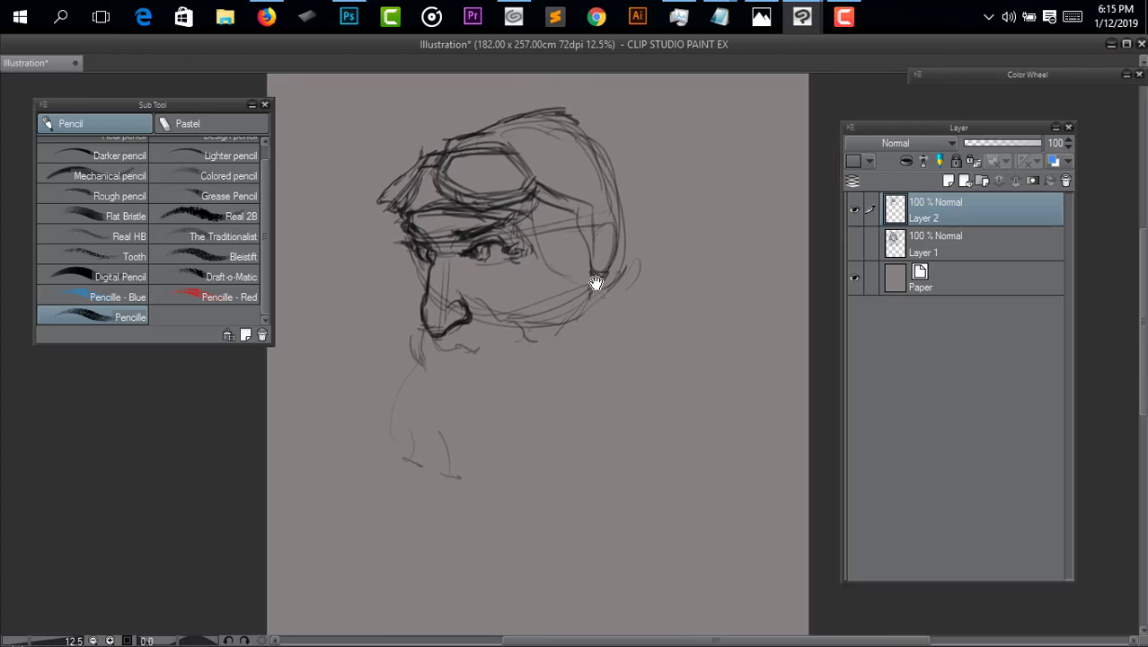
mouse_move(524, 185)
mouse_down()
mouse_move(510, 180)
mouse_move(516, 171)
mouse_move(489, 176)
mouse_move(482, 191)
mouse_move(475, 160)
mouse_move(469, 187)
mouse_move(460, 162)
mouse_move(444, 176)
mouse_move(448, 163)
mouse_move(452, 180)
mouse_up()
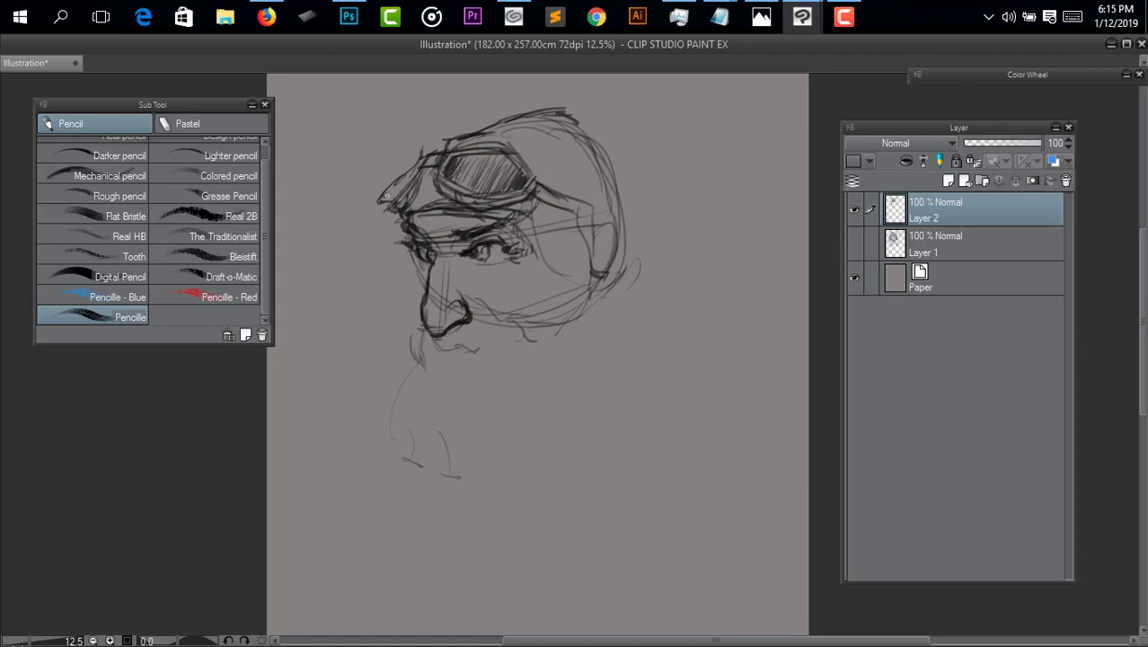
drag(388, 196, 420, 157)
mouse_move(400, 176)
mouse_down()
mouse_move(396, 163)
mouse_move(388, 170)
mouse_move(415, 144)
mouse_move(386, 171)
mouse_move(416, 153)
mouse_up()
mouse_move(416, 194)
mouse_down()
mouse_move(446, 186)
mouse_move(412, 211)
mouse_move(411, 199)
mouse_move(441, 195)
mouse_up()
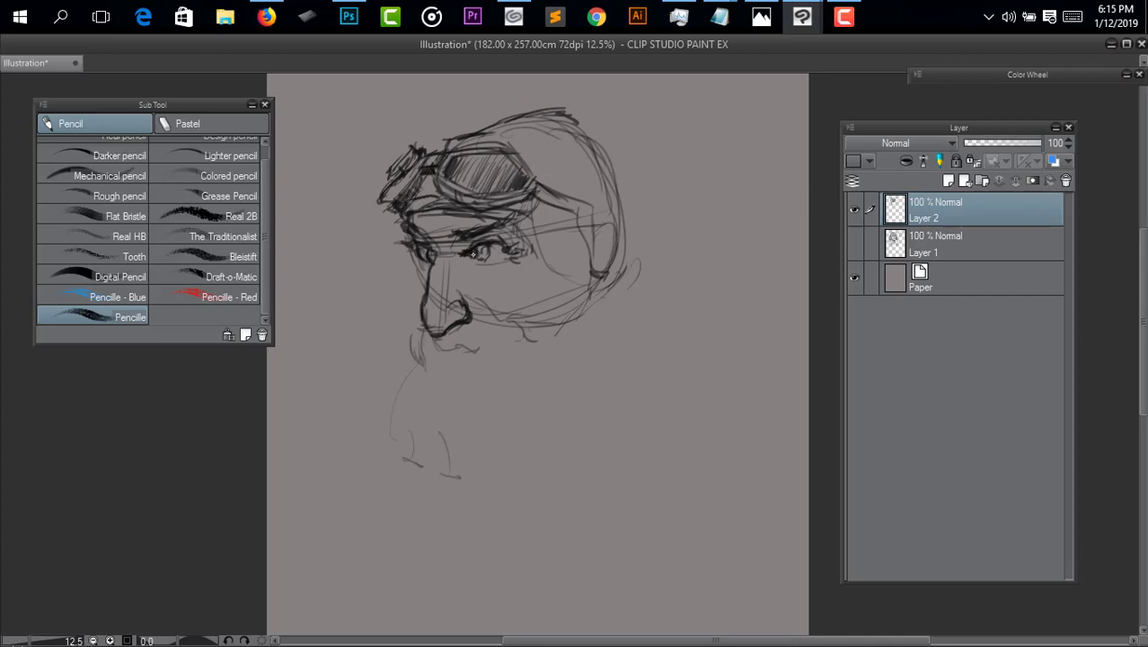
Erase stray guidelines beside the near eye and refine its lower lid.
key(e)
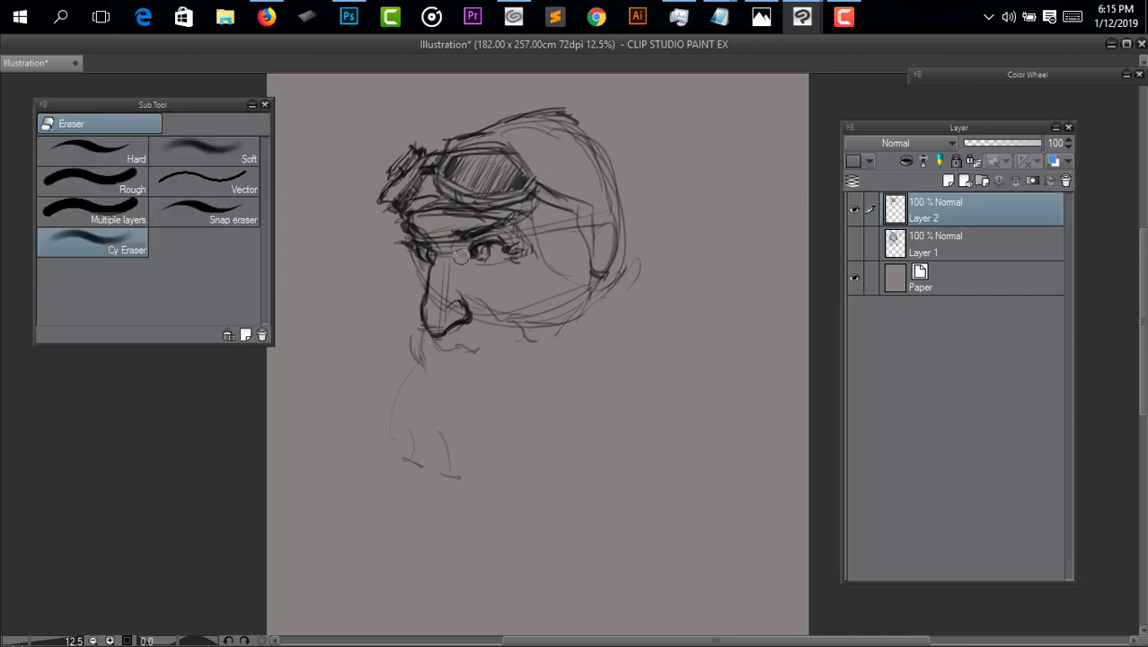
key(p)
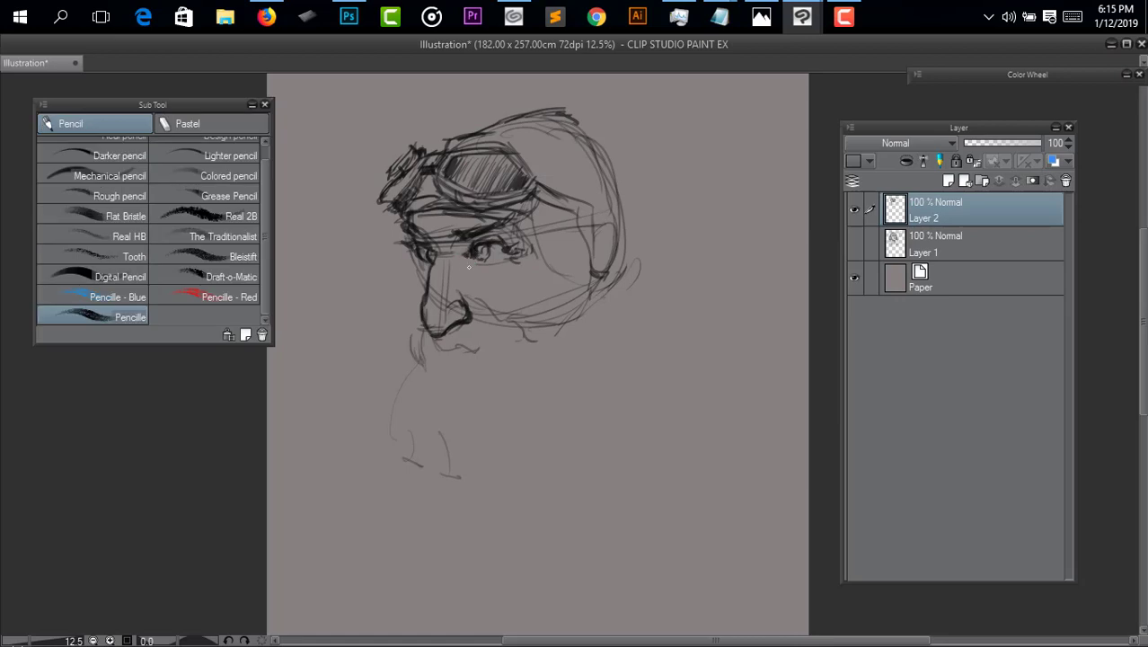
drag(477, 261, 486, 262)
Draw the hatched goggle strap and the cap's ear piece, and thicken the back outline of the cap.
drag(506, 341, 484, 305)
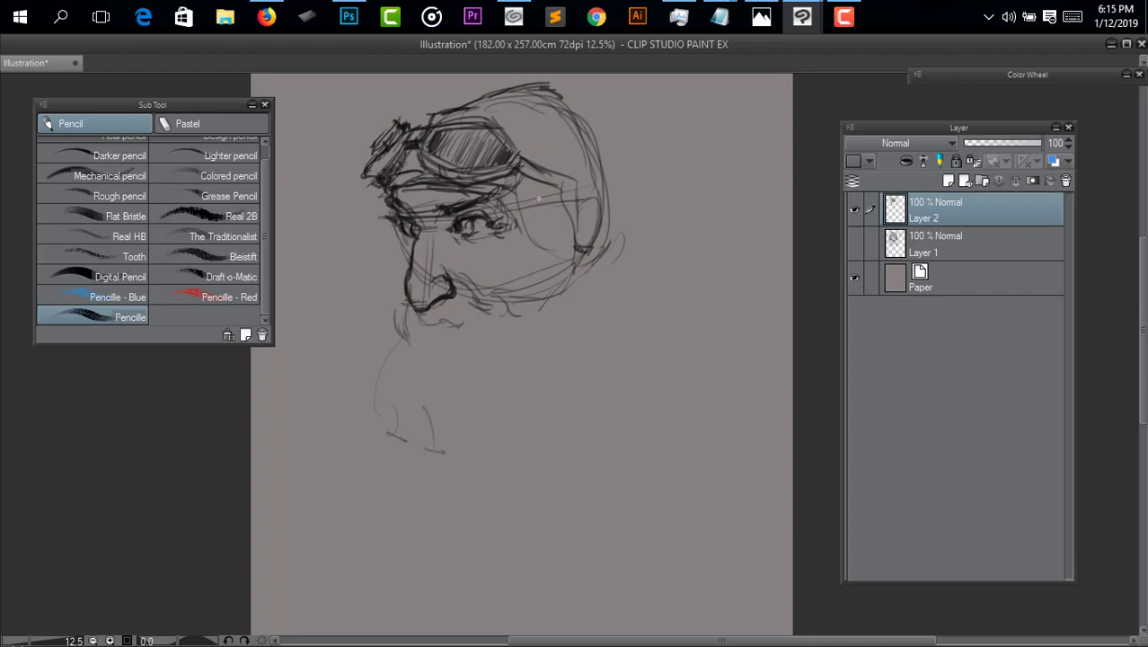
mouse_move(528, 160)
mouse_down()
mouse_move(579, 189)
mouse_move(569, 187)
mouse_move(573, 165)
mouse_move(580, 181)
mouse_move(559, 169)
mouse_move(578, 183)
mouse_move(560, 173)
mouse_move(580, 182)
mouse_move(561, 137)
mouse_move(572, 166)
mouse_move(546, 165)
mouse_move(570, 156)
mouse_move(584, 176)
mouse_move(552, 167)
mouse_move(552, 155)
mouse_move(578, 169)
mouse_up()
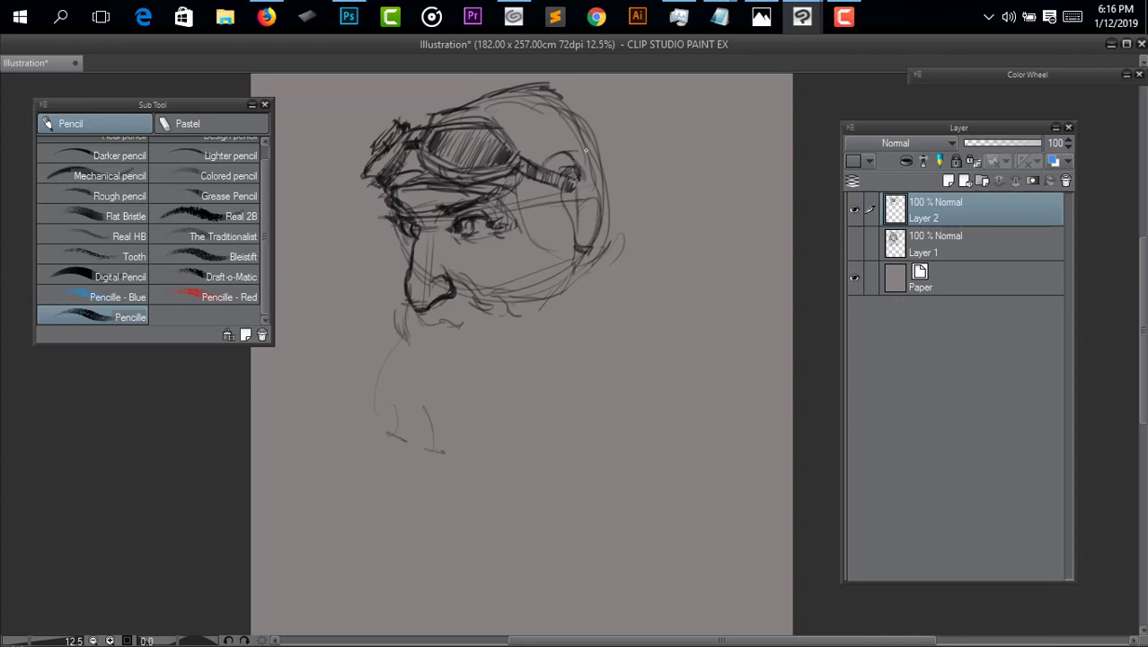
drag(569, 117, 594, 188)
drag(570, 127, 582, 159)
mouse_move(550, 83)
mouse_down()
mouse_move(495, 103)
mouse_move(520, 88)
mouse_move(482, 104)
mouse_move(562, 94)
mouse_move(599, 145)
mouse_move(591, 138)
mouse_move(608, 191)
mouse_move(576, 122)
mouse_move(608, 197)
mouse_move(558, 212)
mouse_move(547, 201)
mouse_move(562, 217)
mouse_move(561, 195)
mouse_move(587, 180)
mouse_move(552, 206)
mouse_move(590, 178)
mouse_move(596, 217)
mouse_move(585, 214)
mouse_move(586, 178)
mouse_move(582, 216)
mouse_move(557, 201)
mouse_move(583, 226)
mouse_move(574, 193)
mouse_move(585, 219)
mouse_up()
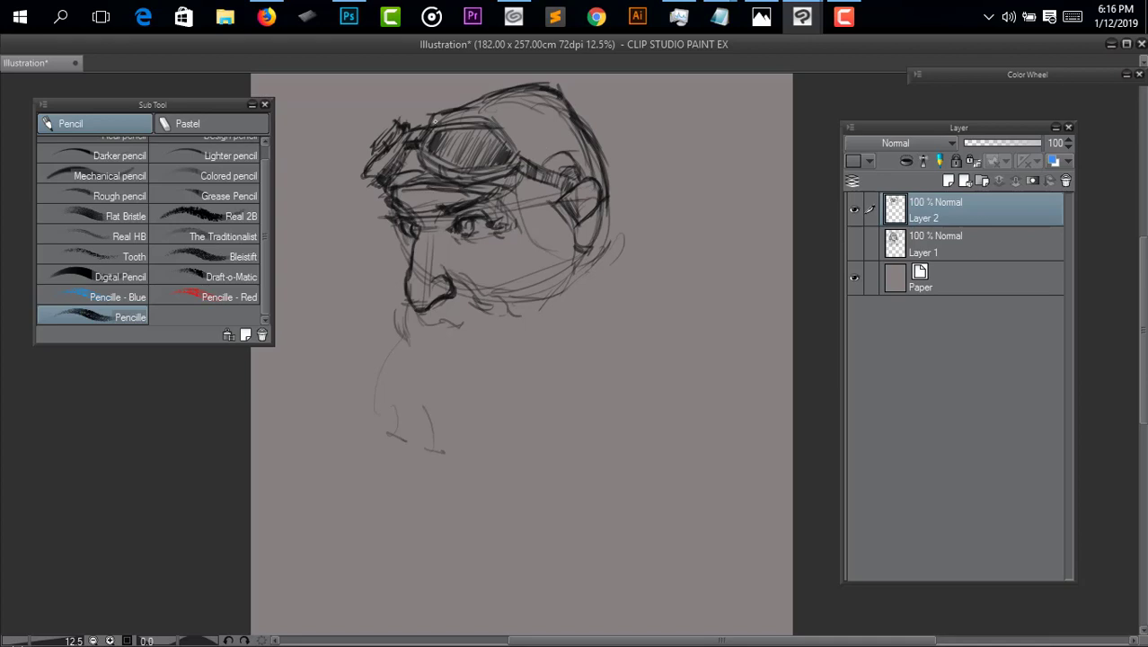
Darken the cap's front outline and the nose bridge, and erase the construction lines inside the nose and between the eyes.
mouse_move(435, 124)
mouse_down()
mouse_move(431, 111)
mouse_move(500, 95)
mouse_up()
drag(403, 226, 407, 290)
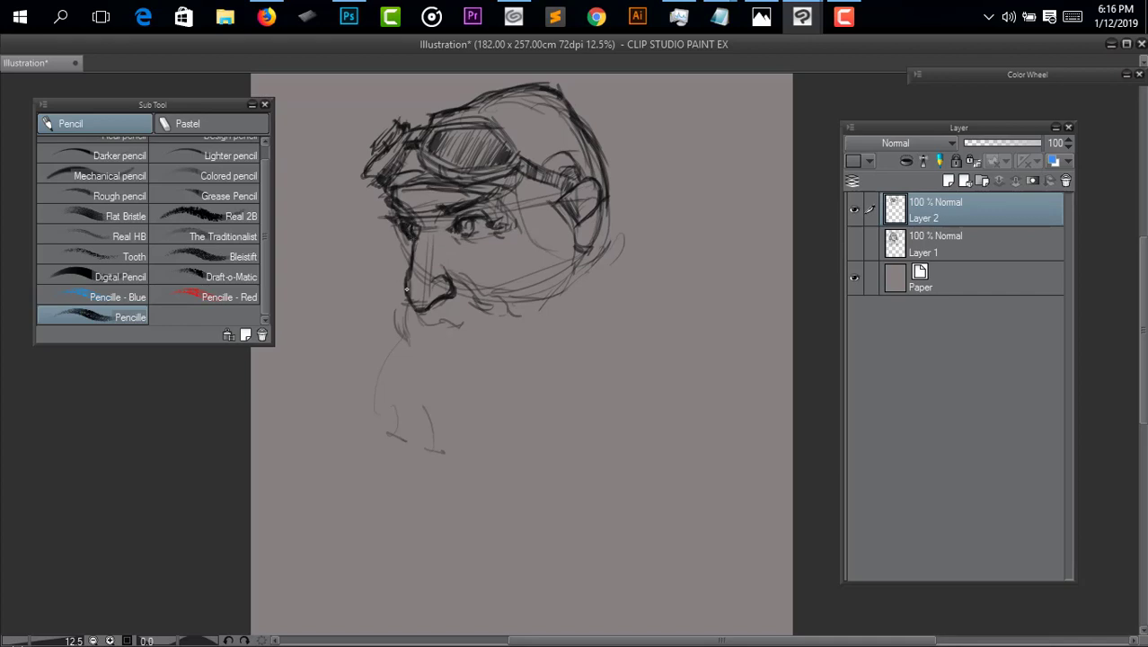
key(e)
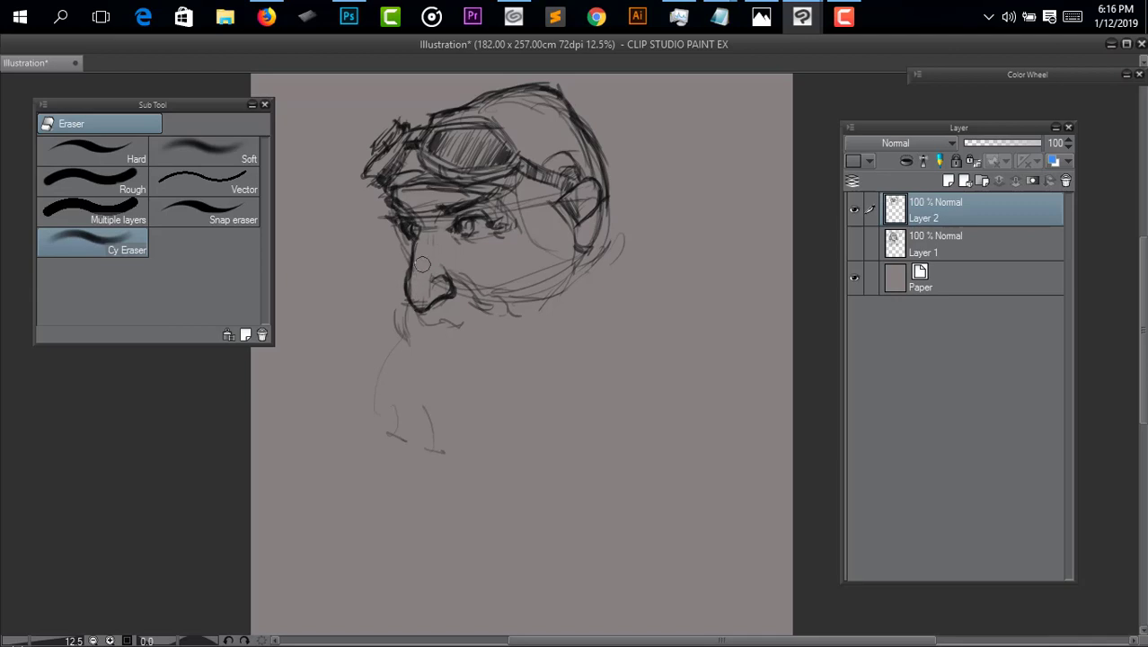
drag(422, 293, 458, 279)
key(p)
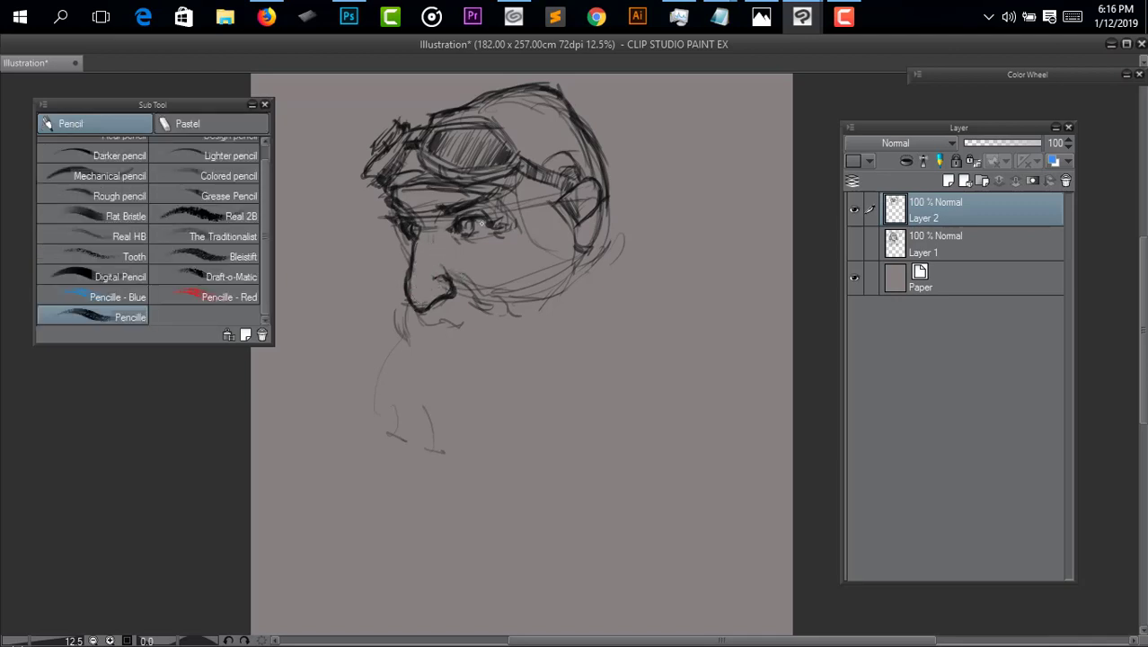
key(e)
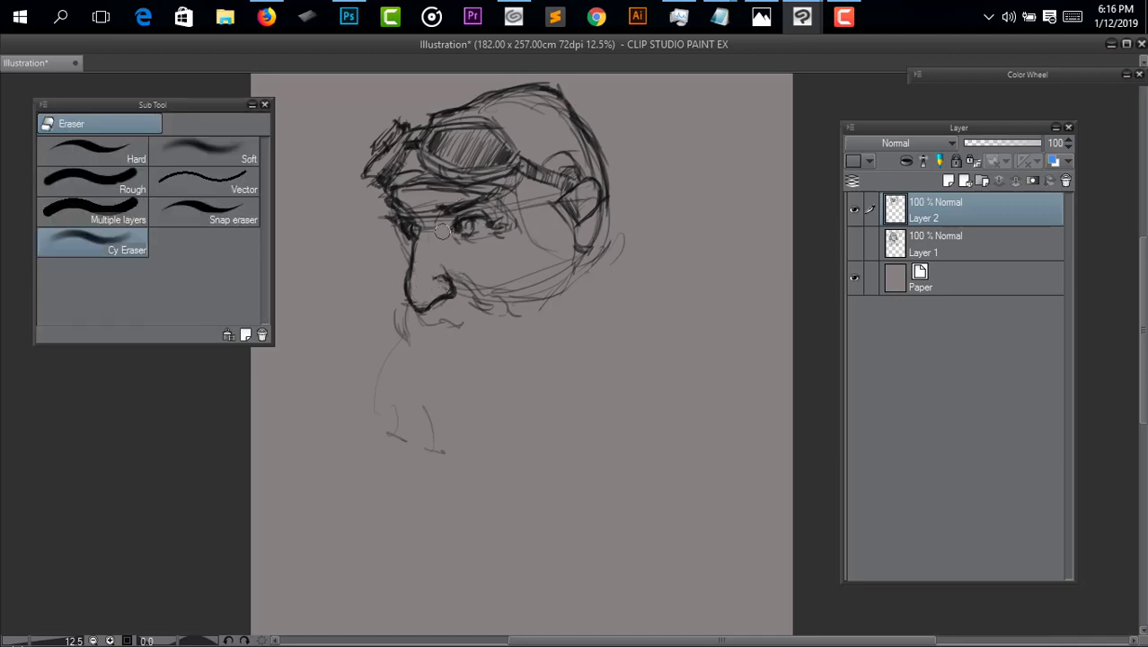
key(p)
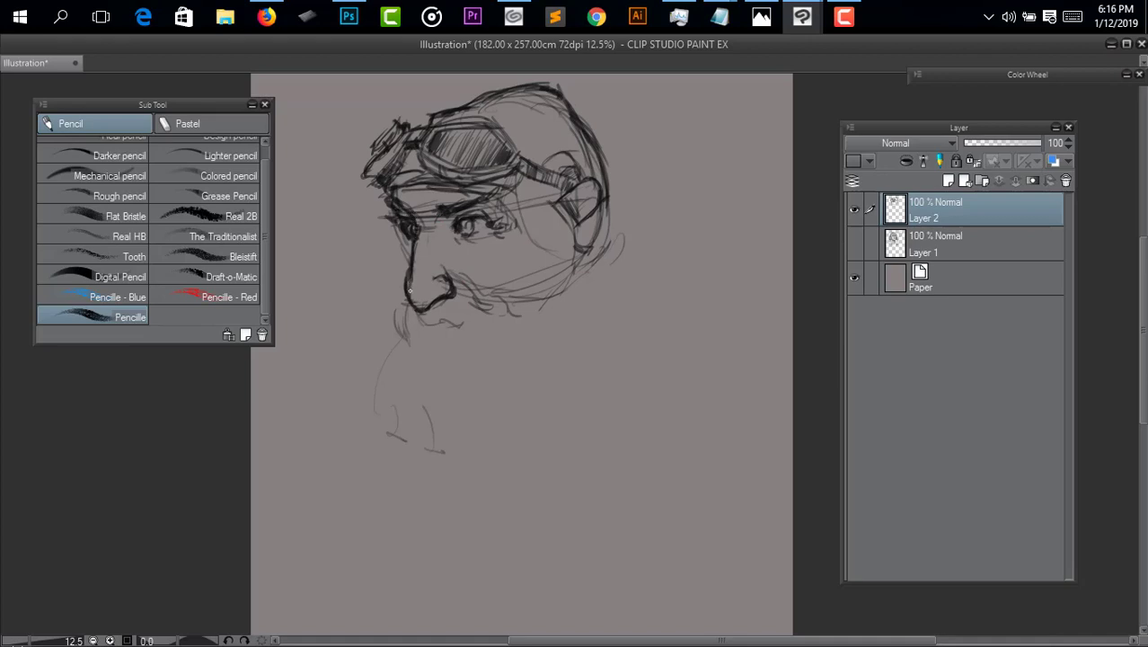
Sketch a moustache under the nose and outline a full, rounded beard with tufts along its lower edge.
drag(528, 306, 510, 267)
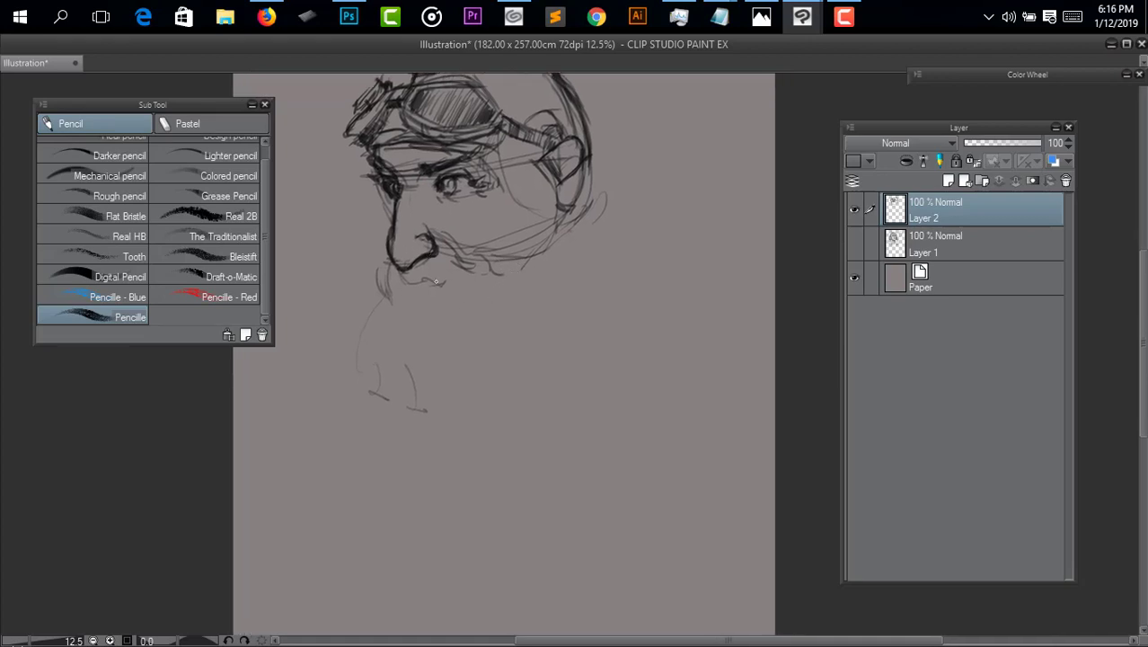
mouse_move(404, 273)
mouse_down()
mouse_move(394, 275)
mouse_move(409, 297)
mouse_move(416, 267)
mouse_move(430, 290)
mouse_move(450, 286)
mouse_move(442, 296)
mouse_move(444, 276)
mouse_move(458, 300)
mouse_move(447, 316)
mouse_move(422, 299)
mouse_move(408, 316)
mouse_move(408, 296)
mouse_move(412, 332)
mouse_move(408, 312)
mouse_move(395, 328)
mouse_move(390, 301)
mouse_move(364, 325)
mouse_move(370, 313)
mouse_move(382, 347)
mouse_move(387, 303)
mouse_move(399, 309)
mouse_move(385, 372)
mouse_up()
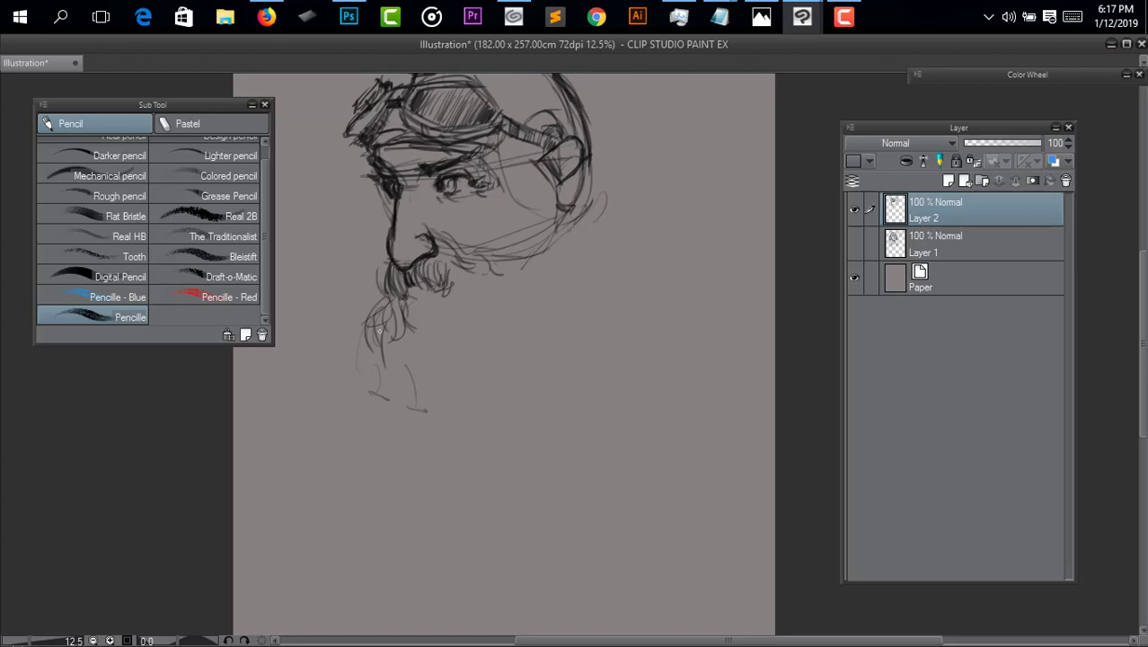
mouse_move(377, 350)
mouse_down()
mouse_move(351, 348)
mouse_move(364, 339)
mouse_move(366, 361)
mouse_move(393, 384)
mouse_move(375, 393)
mouse_move(401, 377)
mouse_move(411, 427)
mouse_move(452, 402)
mouse_move(482, 425)
mouse_move(462, 427)
mouse_move(520, 388)
mouse_up()
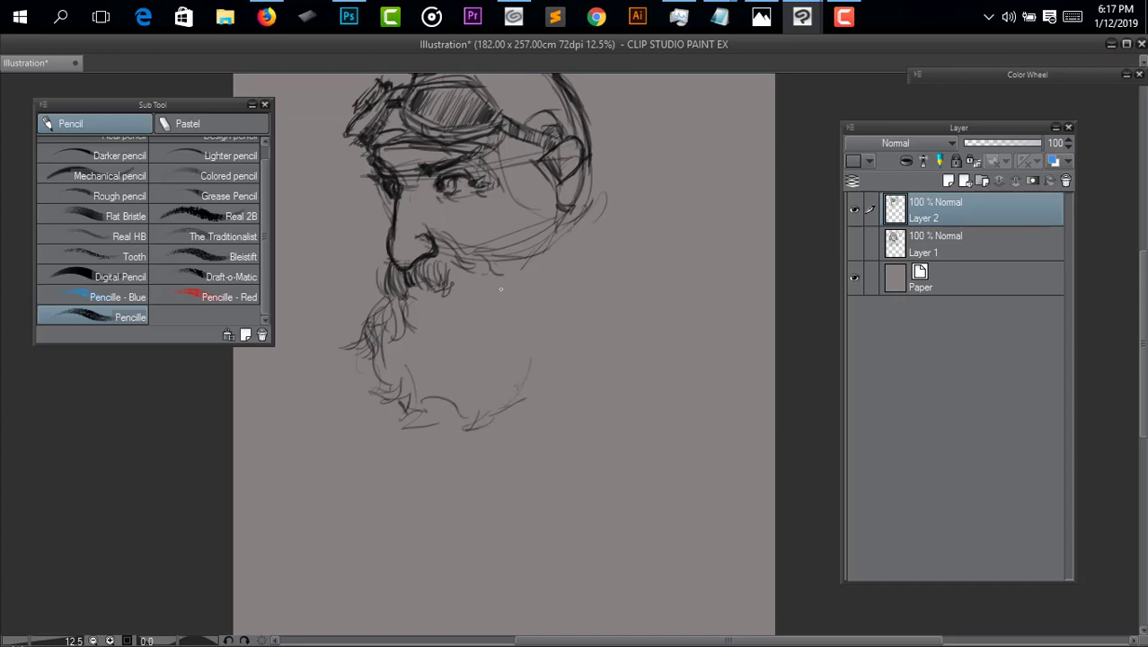
mouse_move(490, 268)
mouse_down()
mouse_move(542, 350)
mouse_move(531, 394)
mouse_up()
Draw the cap's side edge curving from the temple down past the cheek to the ear strap.
drag(492, 146, 543, 217)
drag(515, 169, 553, 220)
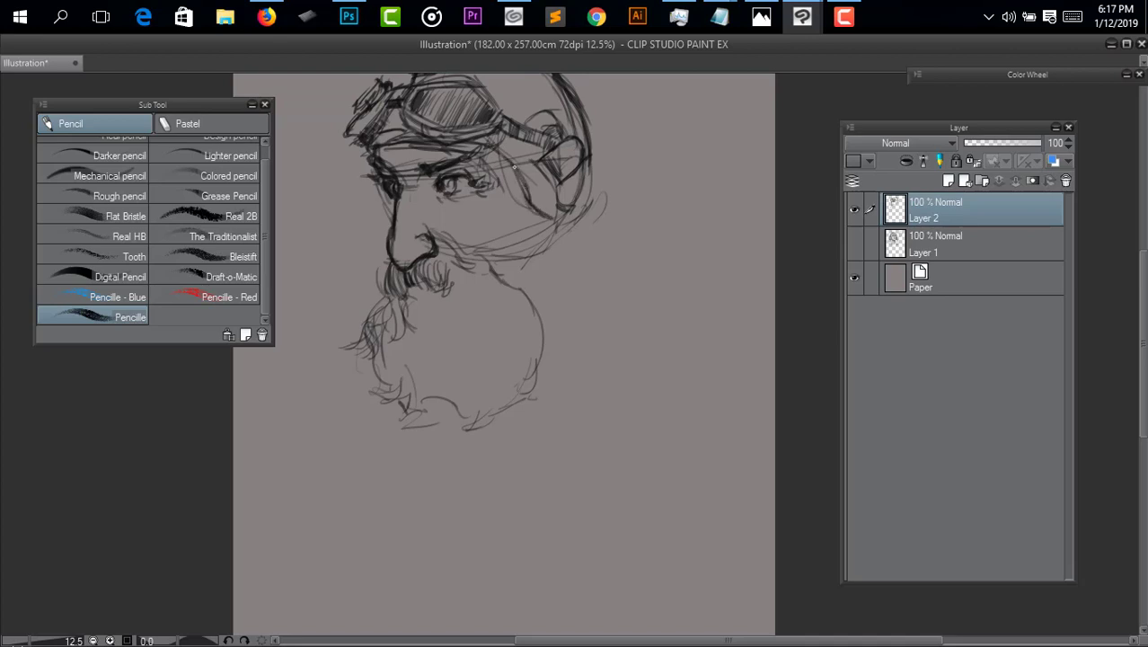
mouse_move(514, 167)
mouse_down()
mouse_move(528, 201)
mouse_move(552, 217)
mouse_up()
Erase the stray construction lines across the nose bridge between the eyebrows and beside the eye.
key(e)
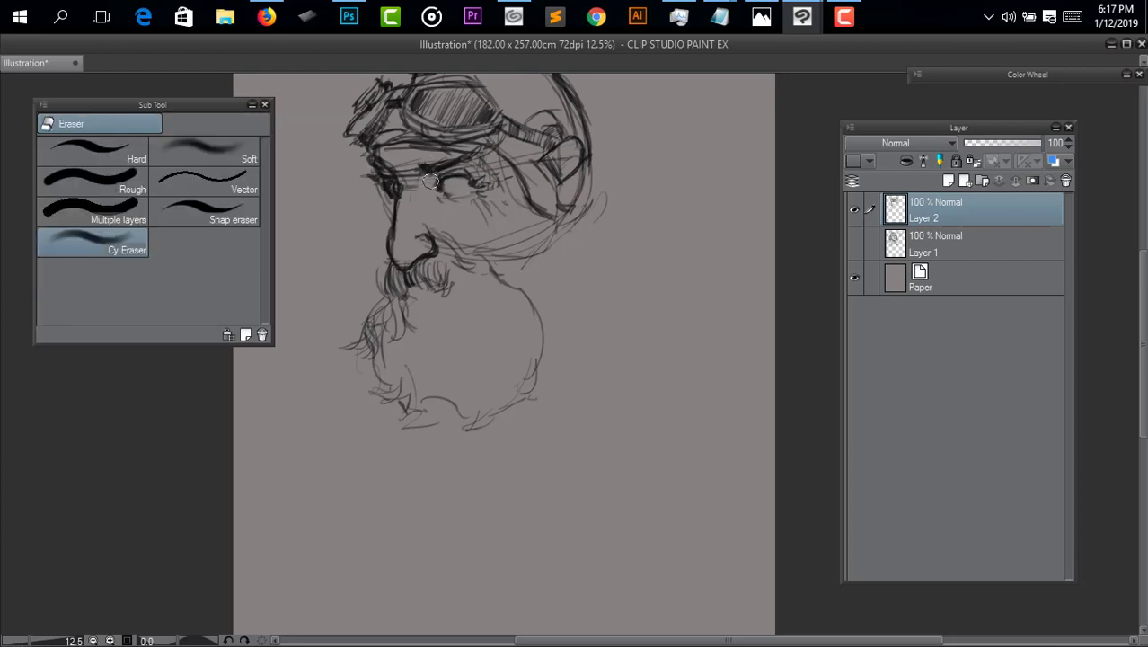
drag(430, 181, 469, 180)
key(p)
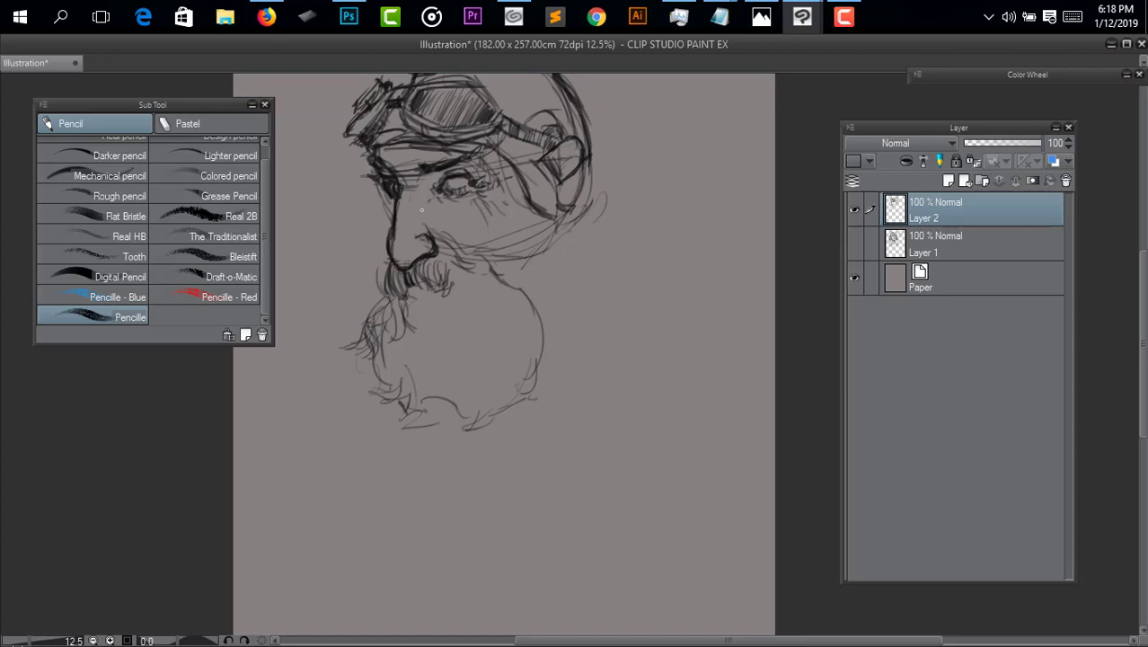
key(e)
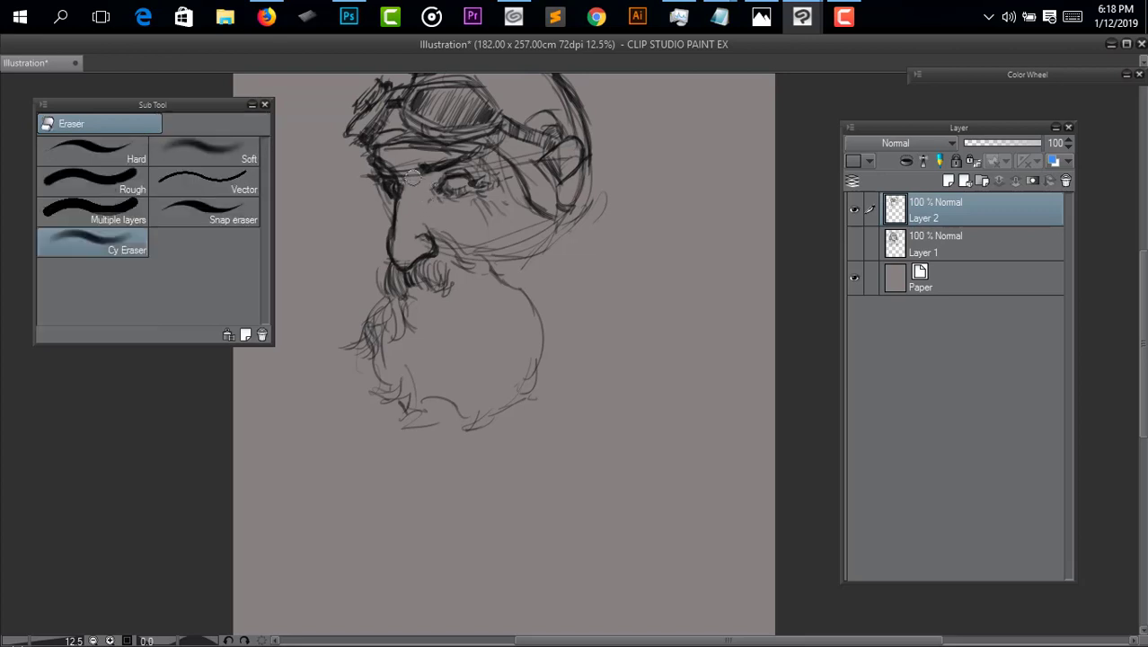
key(p)
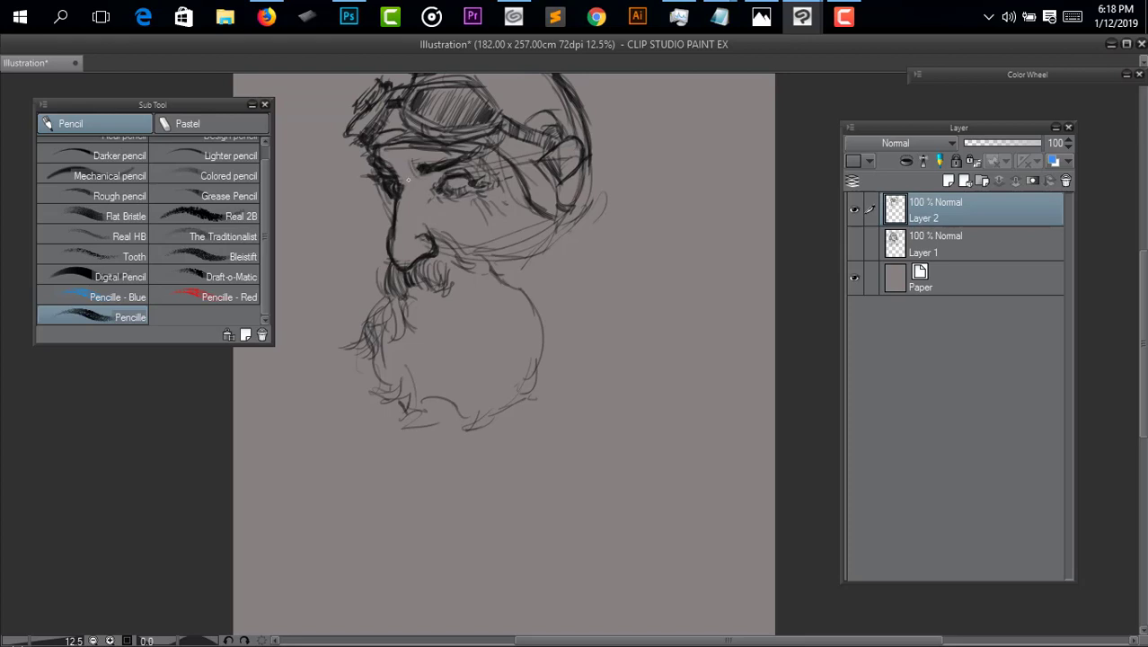
Draw frown creases between the eyebrows and wrinkle lines under the eye and across the upper cheek.
drag(409, 174, 402, 169)
mouse_move(465, 195)
mouse_down()
mouse_move(481, 225)
mouse_move(461, 211)
mouse_move(467, 220)
mouse_move(459, 201)
mouse_move(468, 214)
mouse_move(536, 210)
mouse_move(552, 237)
mouse_move(548, 205)
mouse_move(529, 198)
mouse_move(517, 230)
mouse_move(513, 213)
mouse_move(512, 242)
mouse_up()
mouse_move(512, 173)
mouse_down()
mouse_move(518, 257)
mouse_move(507, 256)
mouse_move(528, 252)
mouse_move(527, 274)
mouse_move(506, 278)
mouse_move(572, 372)
mouse_up()
drag(386, 188, 375, 196)
drag(411, 165, 400, 184)
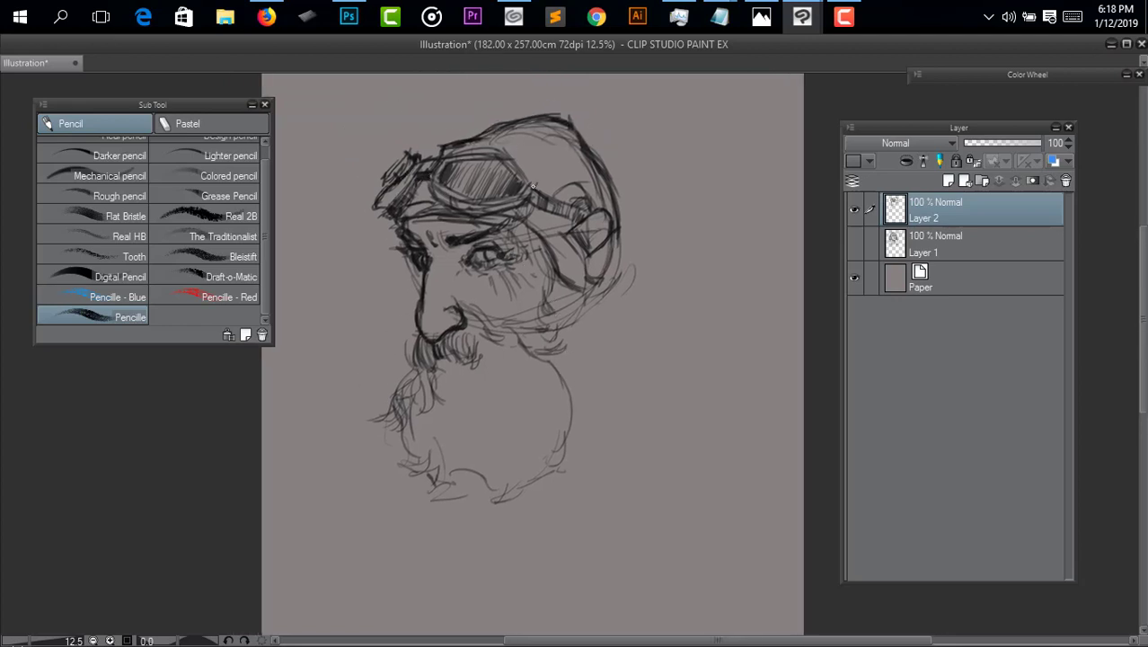
Draw short fold creases on the cap beside the outer edge of the goggle lens.
drag(530, 189, 535, 180)
drag(523, 185, 535, 176)
drag(524, 178, 534, 172)
drag(523, 165, 536, 162)
mouse_move(523, 152)
mouse_down()
mouse_move(536, 155)
mouse_move(535, 174)
mouse_move(540, 161)
mouse_move(535, 190)
mouse_up()
Draw the cap's ear flap hanging behind the jaw, end it in a dark strap and hatch it.
mouse_move(586, 284)
mouse_down()
mouse_move(595, 295)
mouse_move(580, 294)
mouse_move(604, 306)
mouse_move(591, 339)
mouse_move(587, 288)
mouse_up()
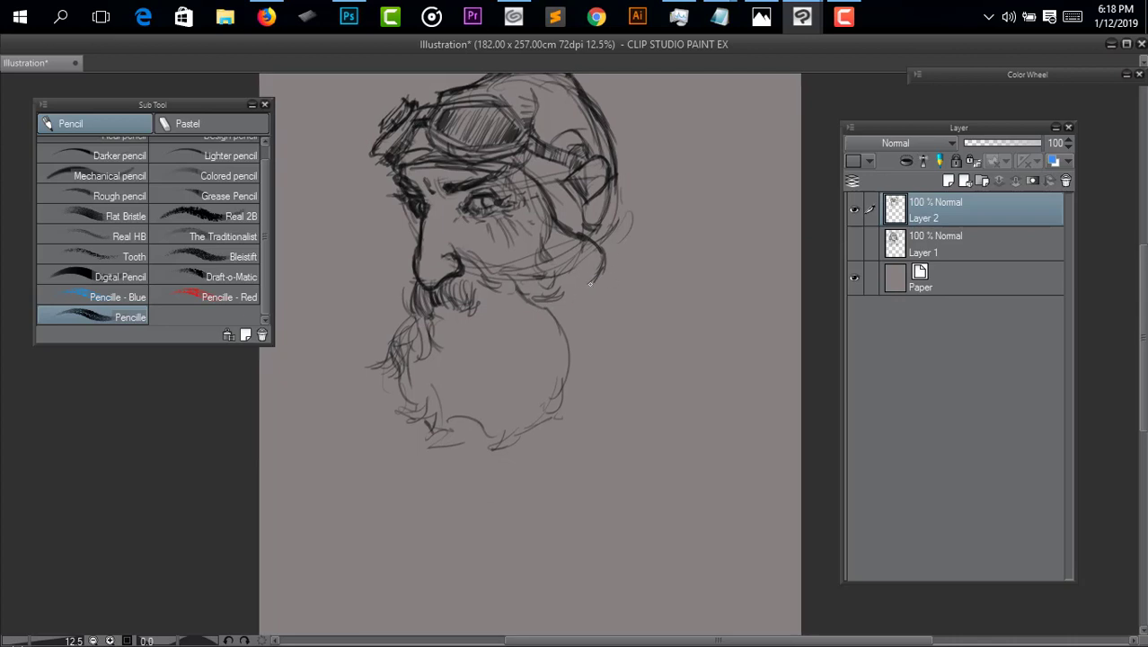
mouse_move(591, 289)
mouse_down()
mouse_move(552, 306)
mouse_move(587, 307)
mouse_move(600, 264)
mouse_move(584, 310)
mouse_move(557, 300)
mouse_move(577, 316)
mouse_move(576, 283)
mouse_move(564, 327)
mouse_move(561, 316)
mouse_move(582, 327)
mouse_move(569, 339)
mouse_move(565, 307)
mouse_move(574, 313)
mouse_move(556, 305)
mouse_move(586, 312)
mouse_move(562, 344)
mouse_move(548, 310)
mouse_move(575, 327)
mouse_up()
drag(595, 282, 591, 298)
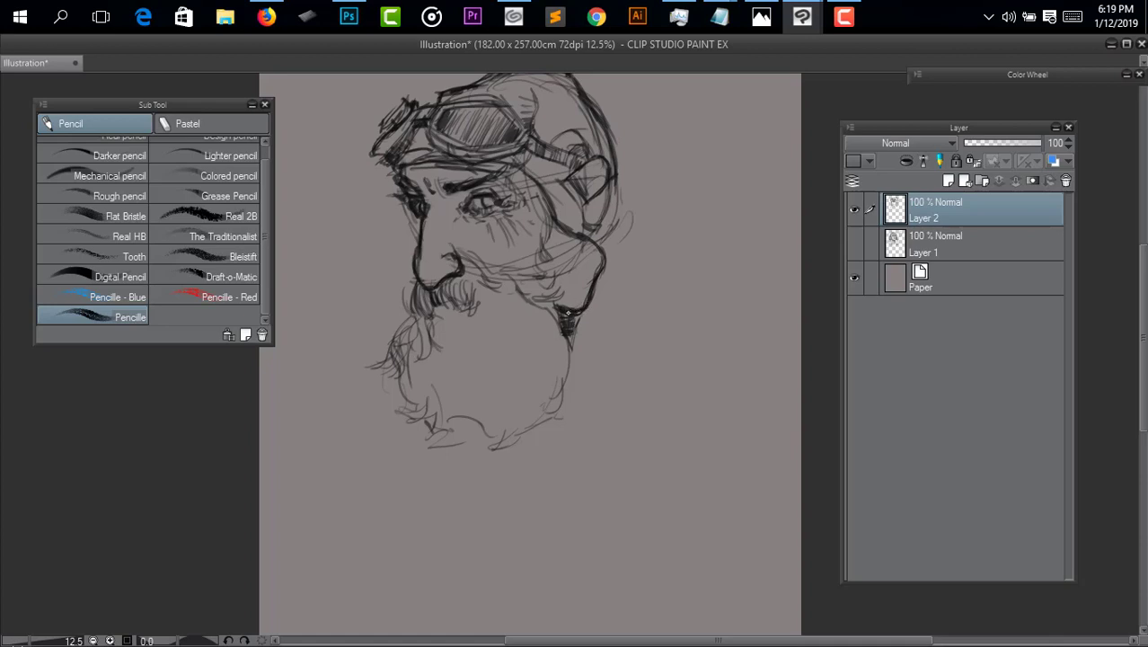
mouse_move(584, 295)
mouse_down()
mouse_move(566, 313)
mouse_move(571, 275)
mouse_move(570, 304)
mouse_move(557, 295)
mouse_up()
Sketch sideburn hair running from the cap's edge down the jaw into the beard.
mouse_move(563, 252)
mouse_down()
mouse_move(548, 275)
mouse_move(564, 256)
mouse_move(553, 239)
mouse_move(573, 268)
mouse_move(576, 245)
mouse_move(517, 297)
mouse_up()
drag(543, 294, 519, 313)
mouse_move(548, 301)
mouse_down()
mouse_move(518, 329)
mouse_move(537, 334)
mouse_up()
drag(558, 324, 538, 334)
drag(606, 346, 604, 292)
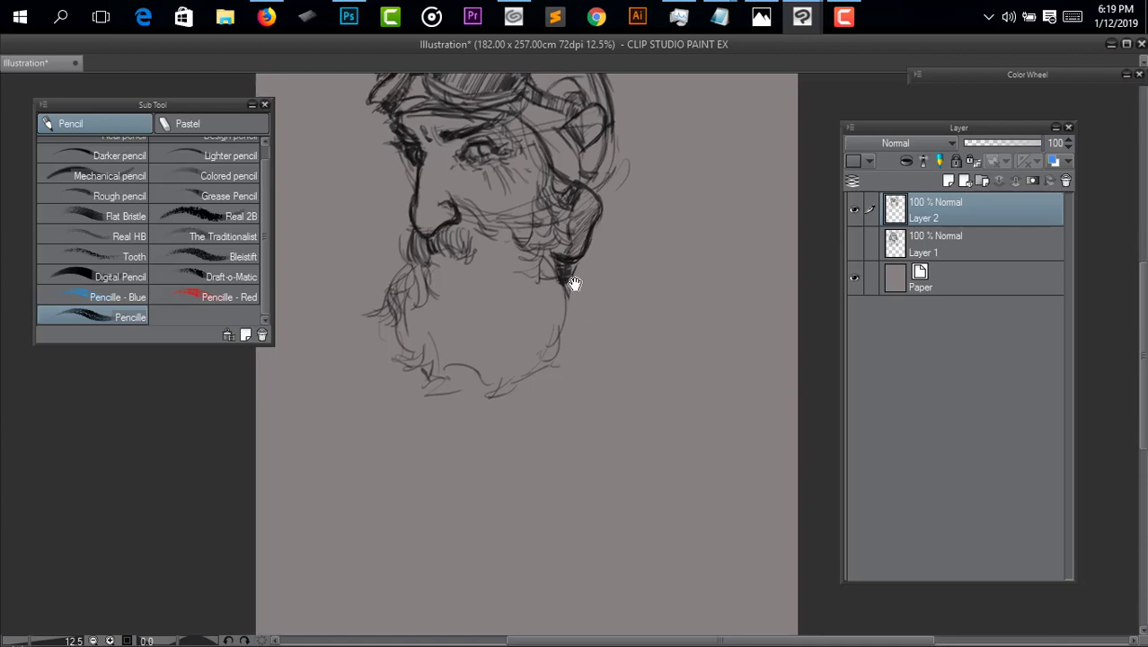
Fill the cheek side of the beard with long, curved hair strokes from the moustache down to the lower edge.
mouse_move(476, 246)
mouse_down()
mouse_move(471, 296)
mouse_move(492, 325)
mouse_up()
drag(486, 269, 489, 340)
mouse_move(510, 304)
mouse_down()
mouse_move(519, 332)
mouse_move(505, 363)
mouse_up()
mouse_move(515, 353)
mouse_down()
mouse_move(502, 366)
mouse_move(515, 367)
mouse_move(501, 367)
mouse_up()
mouse_move(502, 365)
mouse_down()
mouse_move(509, 396)
mouse_move(494, 401)
mouse_up()
drag(537, 334, 525, 386)
mouse_move(534, 293)
mouse_down()
mouse_move(515, 341)
mouse_move(535, 349)
mouse_move(534, 336)
mouse_up()
drag(532, 268, 500, 296)
mouse_move(514, 248)
mouse_down()
mouse_move(492, 306)
mouse_move(471, 267)
mouse_up()
mouse_move(524, 222)
mouse_down()
mouse_move(478, 255)
mouse_move(521, 291)
mouse_up()
drag(509, 235, 503, 257)
drag(475, 219, 467, 249)
drag(482, 222, 458, 232)
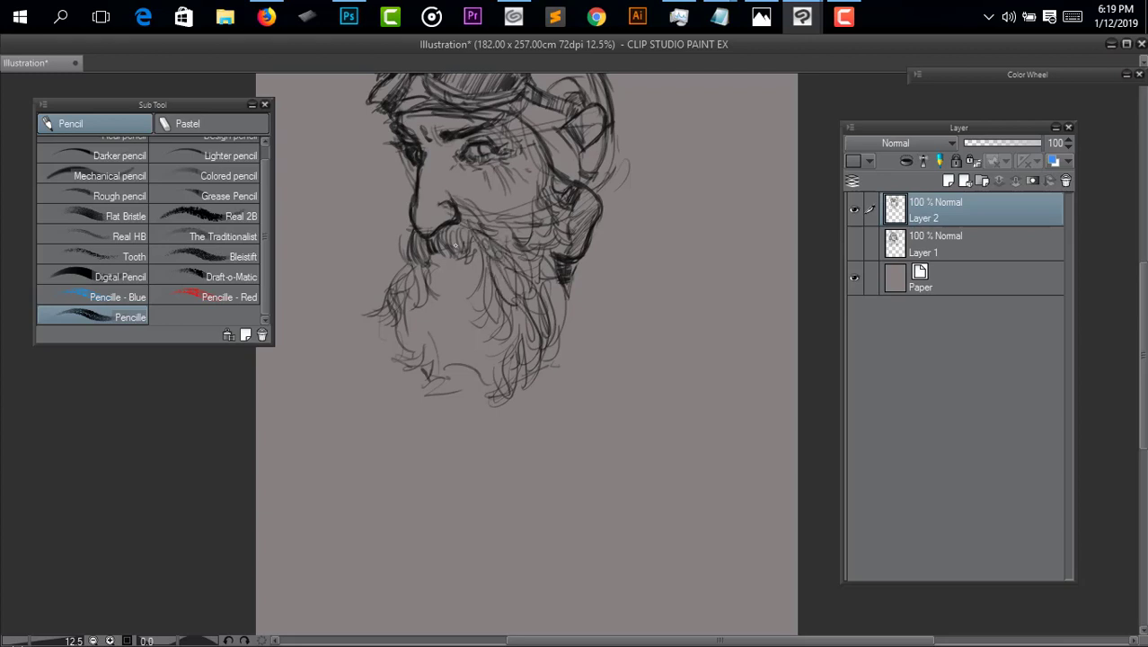
Outline the rounded chin area under the moustache and fill the front and lower beard with wavy locks.
mouse_move(435, 278)
mouse_down()
mouse_move(428, 297)
mouse_move(450, 298)
mouse_move(462, 317)
mouse_up()
mouse_move(460, 290)
mouse_down()
mouse_move(470, 328)
mouse_move(432, 298)
mouse_move(424, 347)
mouse_up()
drag(426, 306, 408, 347)
mouse_move(435, 324)
mouse_down()
mouse_move(418, 356)
mouse_move(438, 360)
mouse_up()
mouse_move(455, 318)
mouse_down()
mouse_move(446, 369)
mouse_move(460, 347)
mouse_up()
mouse_move(457, 320)
mouse_down()
mouse_move(451, 354)
mouse_move(476, 367)
mouse_up()
drag(470, 348, 496, 377)
drag(455, 370, 481, 389)
drag(477, 384, 487, 403)
drag(495, 325, 505, 403)
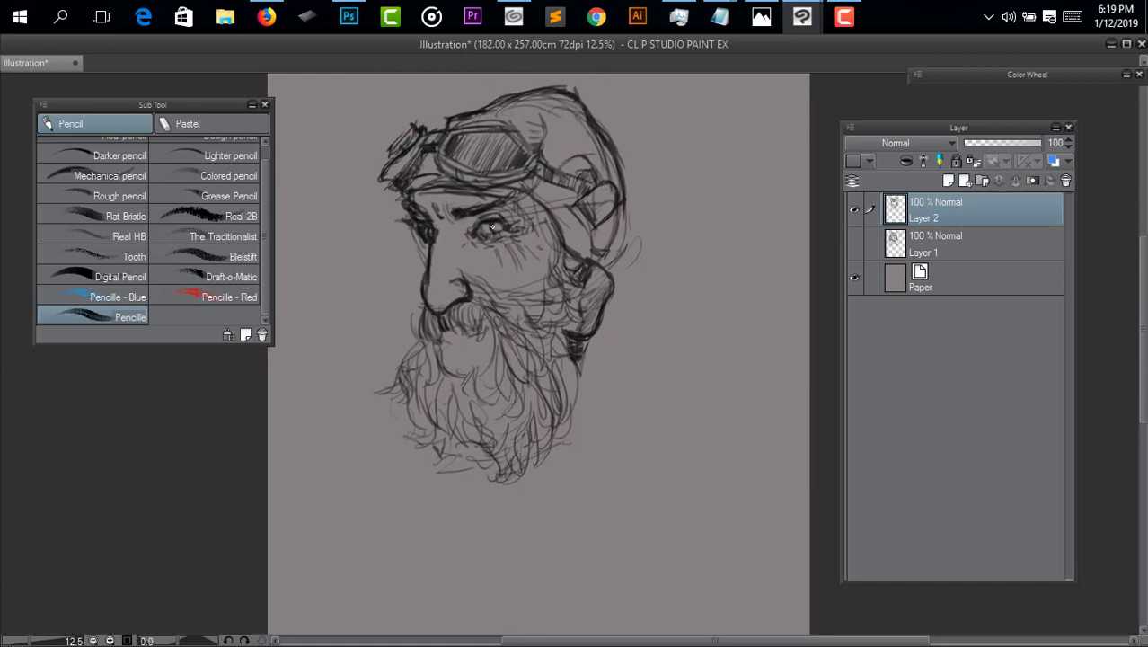
Darken the visible eye and its lids, and hatch creases beside the nose bridge and under the eye.
mouse_move(493, 230)
mouse_down()
mouse_move(472, 225)
mouse_move(490, 219)
mouse_up()
key(e)
key(p)
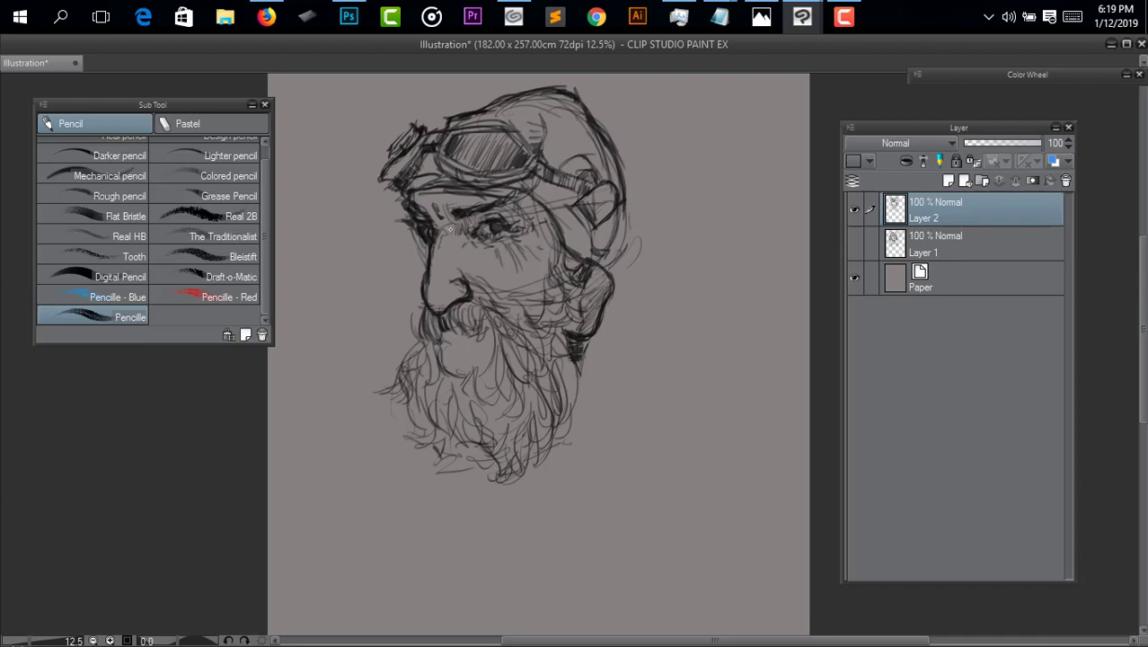
drag(462, 231, 466, 242)
mouse_move(462, 248)
mouse_down()
mouse_move(449, 266)
mouse_move(453, 252)
mouse_up()
drag(513, 295, 494, 286)
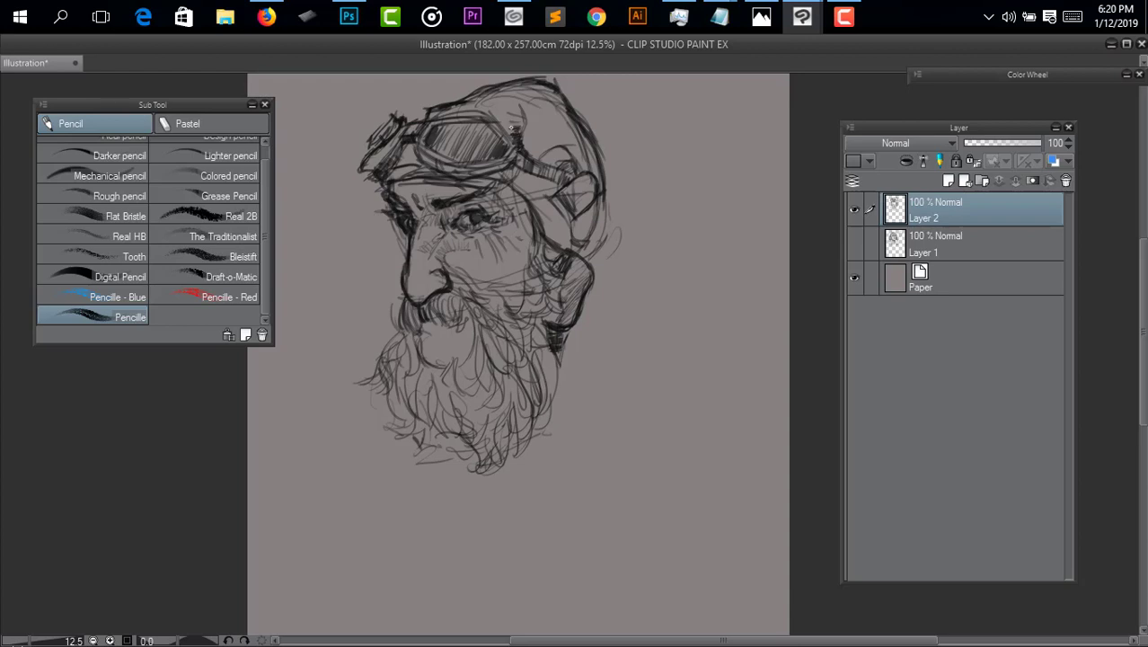
Darken the goggle strap joint beside the lens and draw the strap's dark end wrapping the cap's back edge.
drag(511, 130, 509, 115)
drag(540, 163, 545, 152)
mouse_move(603, 192)
mouse_down()
mouse_move(609, 212)
mouse_move(594, 210)
mouse_move(609, 206)
mouse_move(603, 194)
mouse_up()
drag(608, 166, 610, 247)
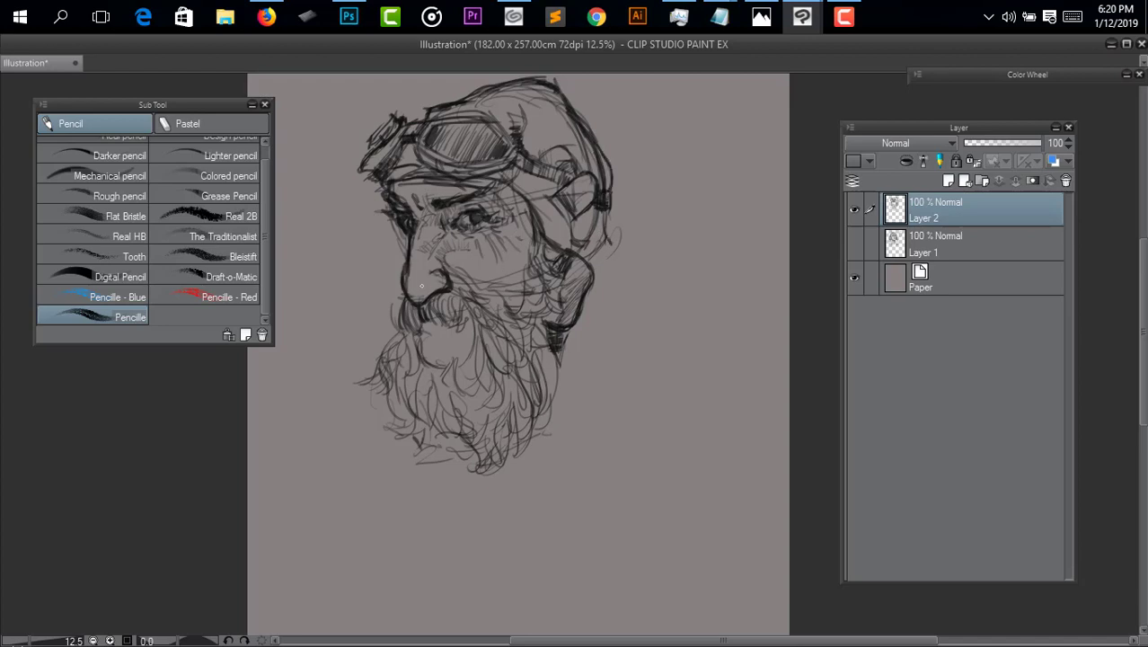
Lighten the line work near the tip of the nose with the eraser.
key(e)
drag(403, 278, 413, 296)
key(p)
mouse_move(534, 316)
mouse_down()
mouse_move(490, 358)
mouse_move(502, 353)
mouse_up()
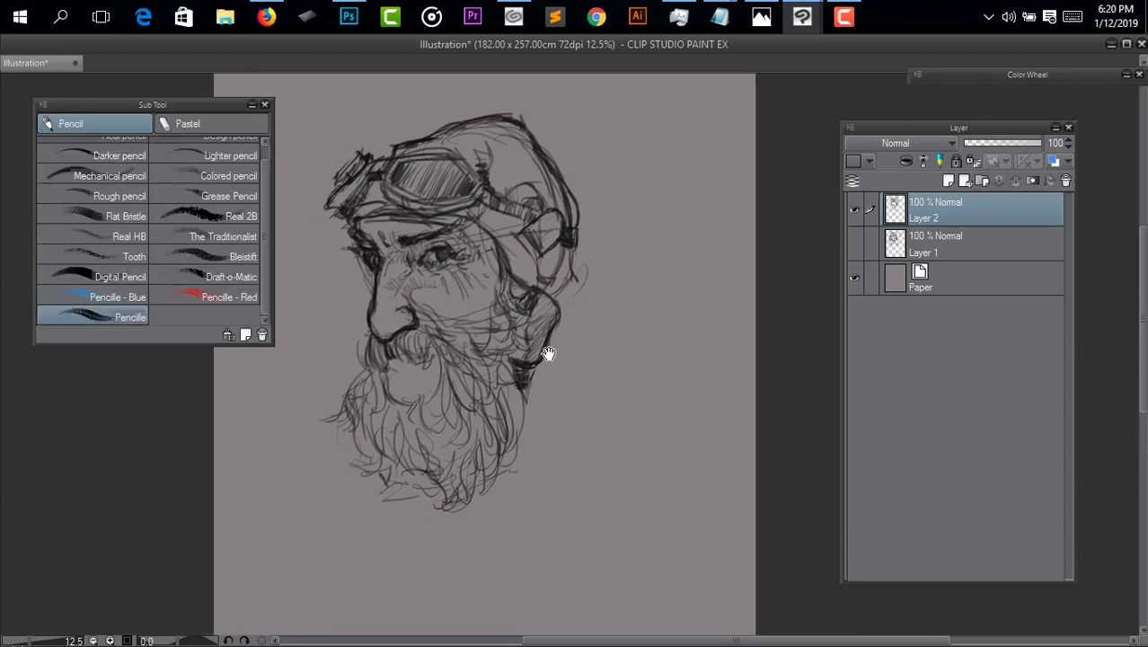
Strengthen the goggle lens rim and darken the strap where it leaves the lens.
mouse_move(368, 191)
mouse_down()
mouse_move(356, 206)
mouse_move(348, 197)
mouse_move(367, 185)
mouse_move(368, 205)
mouse_move(377, 185)
mouse_move(375, 200)
mouse_move(382, 184)
mouse_move(428, 167)
mouse_move(419, 183)
mouse_up()
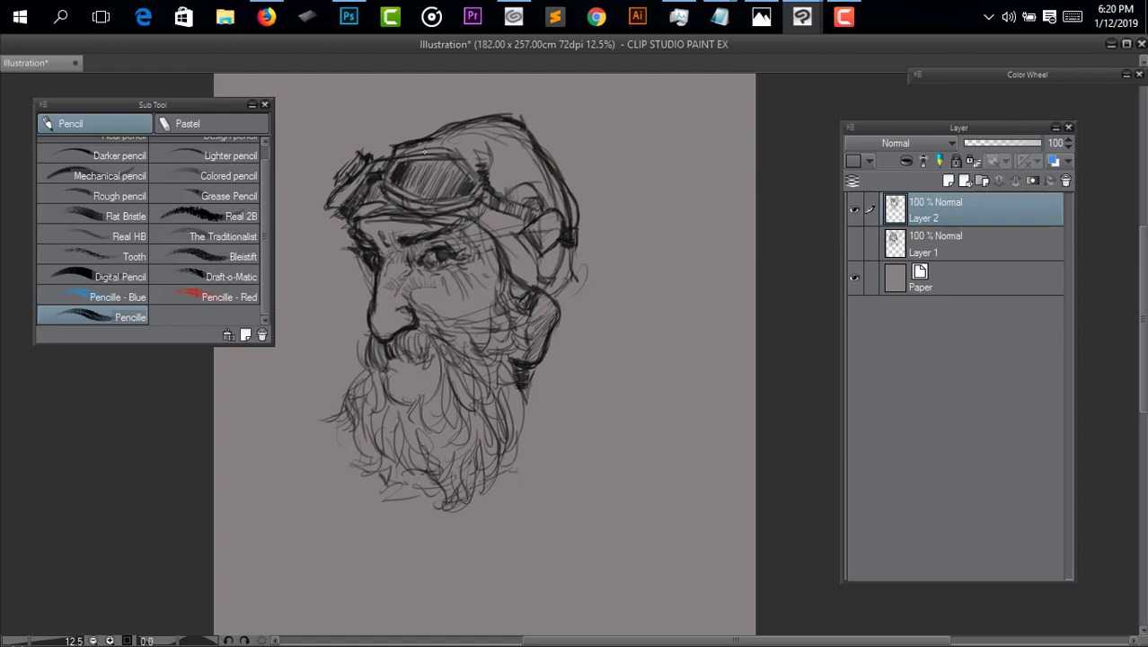
drag(573, 277, 567, 228)
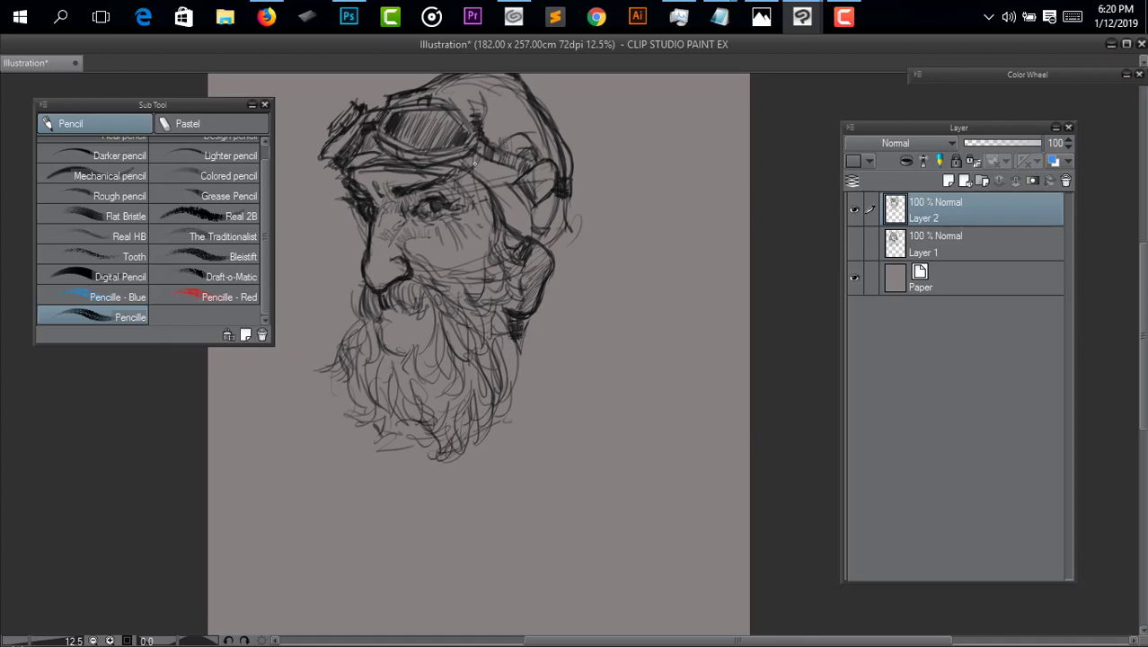
mouse_move(474, 162)
mouse_down()
mouse_move(509, 161)
mouse_move(474, 149)
mouse_move(503, 154)
mouse_move(497, 171)
mouse_up()
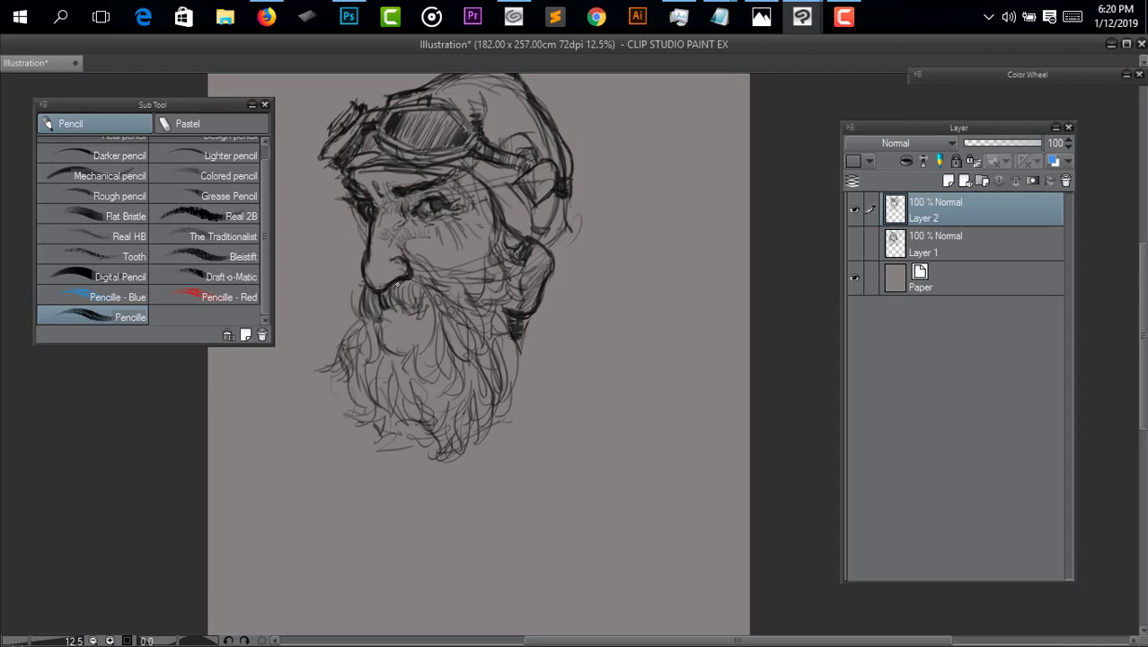
Define the mouth under the moustache, hatch around the chin and darken selected beard locks.
mouse_move(392, 305)
mouse_down()
mouse_move(398, 312)
mouse_move(377, 338)
mouse_move(400, 354)
mouse_move(392, 317)
mouse_move(419, 316)
mouse_move(424, 330)
mouse_move(406, 354)
mouse_move(393, 317)
mouse_move(428, 323)
mouse_move(422, 376)
mouse_move(446, 404)
mouse_move(363, 393)
mouse_move(376, 433)
mouse_move(393, 427)
mouse_up()
drag(508, 413, 454, 413)
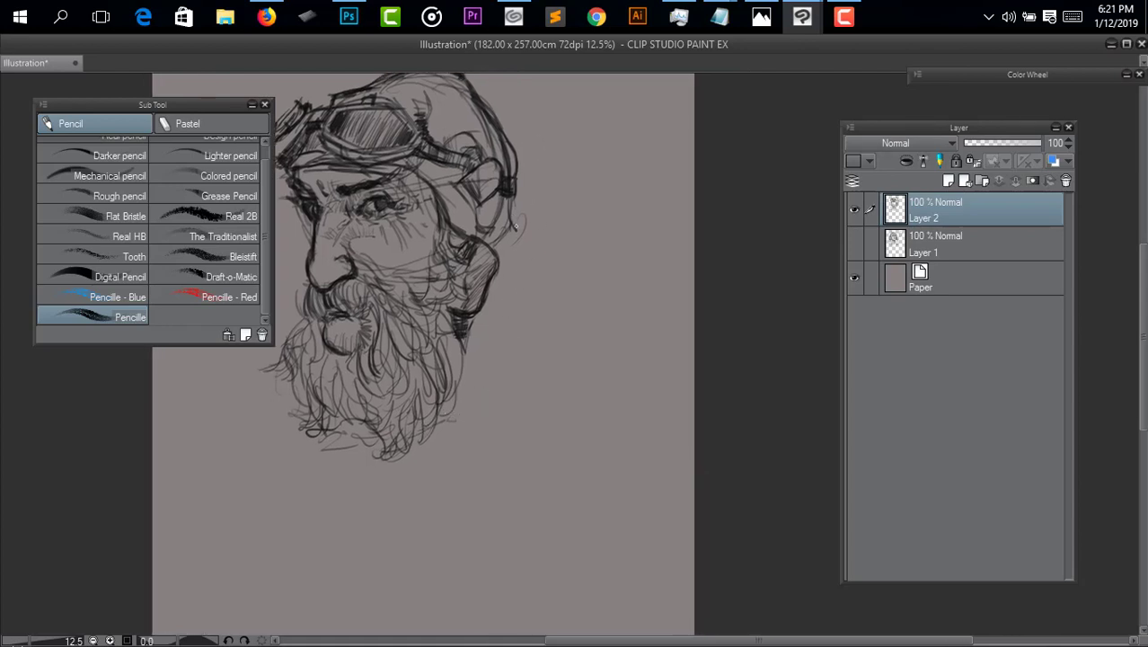
Sketch the back of the neck and a raised, folded collar behind the cap, hatching the collar's fold.
drag(515, 226, 503, 274)
mouse_move(508, 276)
mouse_down()
mouse_move(494, 291)
mouse_move(523, 266)
mouse_up()
drag(521, 226, 556, 266)
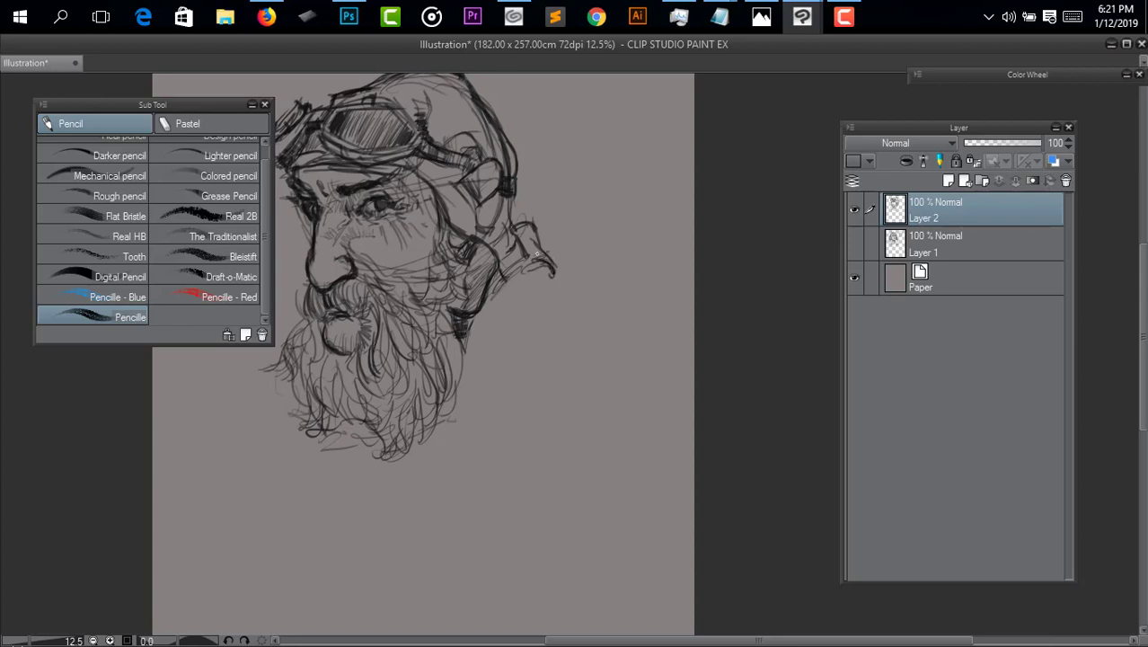
drag(522, 239, 539, 239)
drag(572, 309, 573, 278)
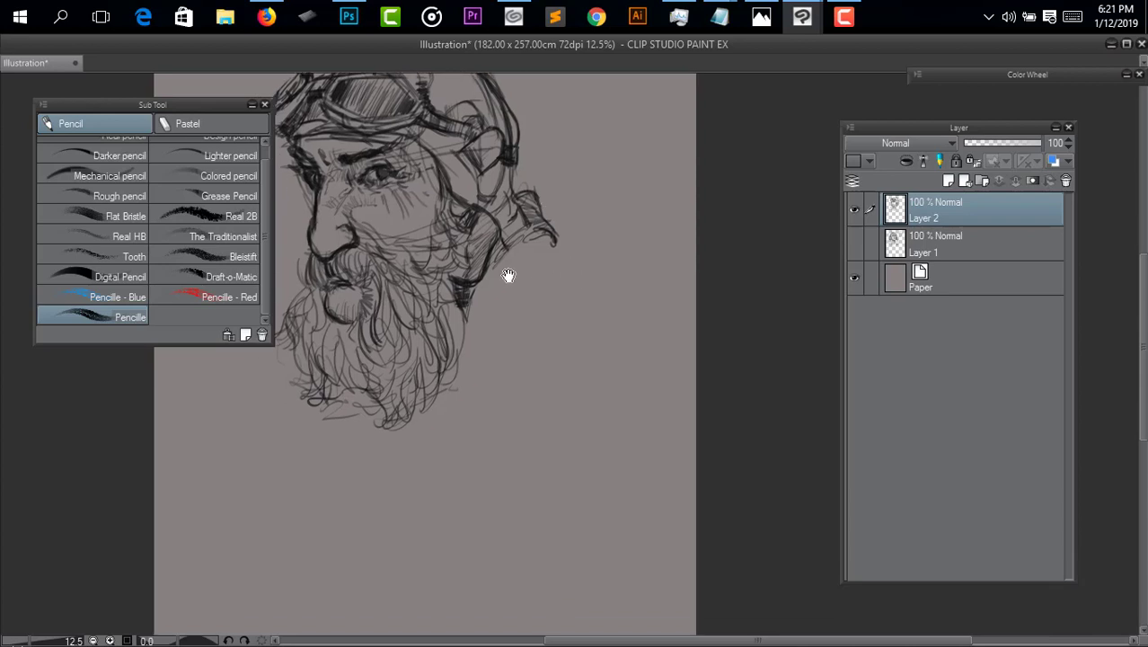
Extend the collar's lower edge toward the ear flap and add shading strokes beneath its fold.
drag(546, 238, 524, 247)
mouse_move(549, 244)
mouse_down()
mouse_move(492, 272)
mouse_move(505, 263)
mouse_up()
mouse_move(546, 250)
mouse_down()
mouse_move(498, 270)
mouse_move(539, 247)
mouse_up()
mouse_move(528, 260)
mouse_down()
mouse_move(583, 300)
mouse_move(592, 375)
mouse_move(591, 331)
mouse_up()
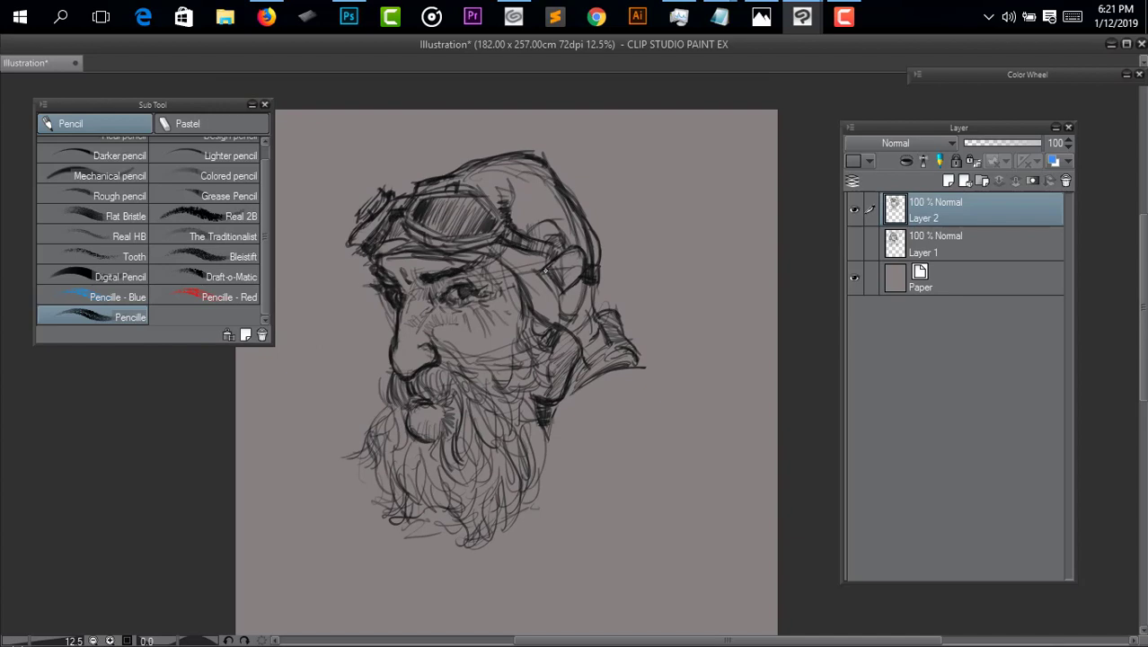
Refine the cap's ear piece with darker lines and shade the neck between the ear flap and collar.
drag(546, 271, 562, 295)
mouse_move(578, 357)
mouse_down()
mouse_move(583, 279)
mouse_move(595, 319)
mouse_move(595, 349)
mouse_up()
drag(589, 422, 599, 400)
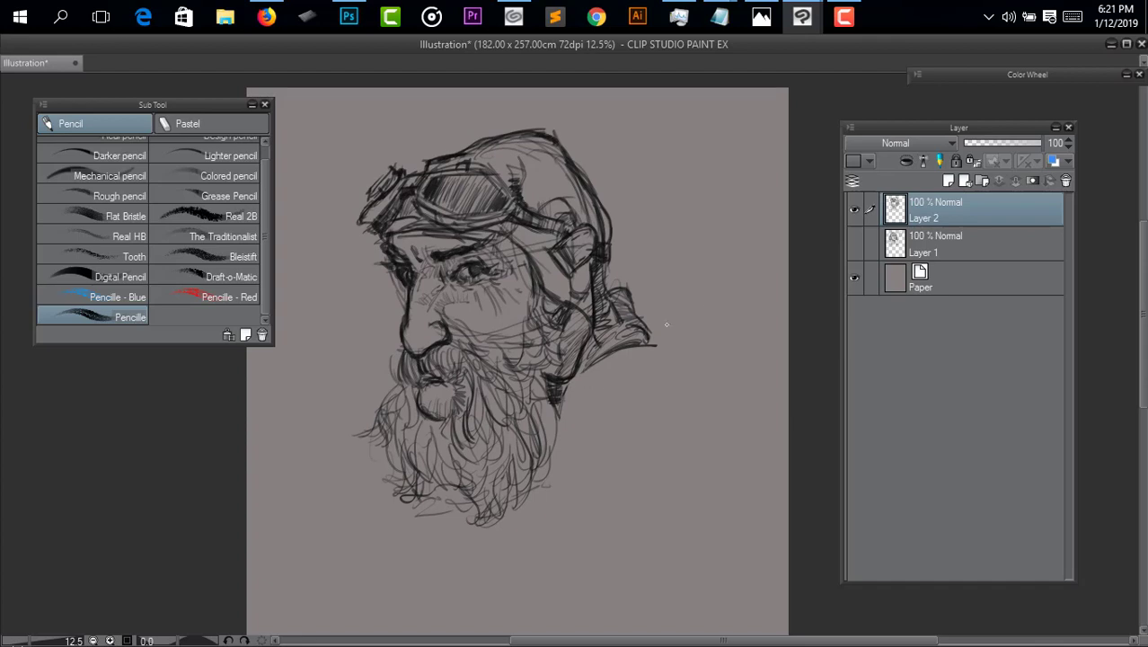
Hide Layer 2, show Layer 1 and add a new raster layer directly above the Paper layer.
click(855, 212)
click(854, 245)
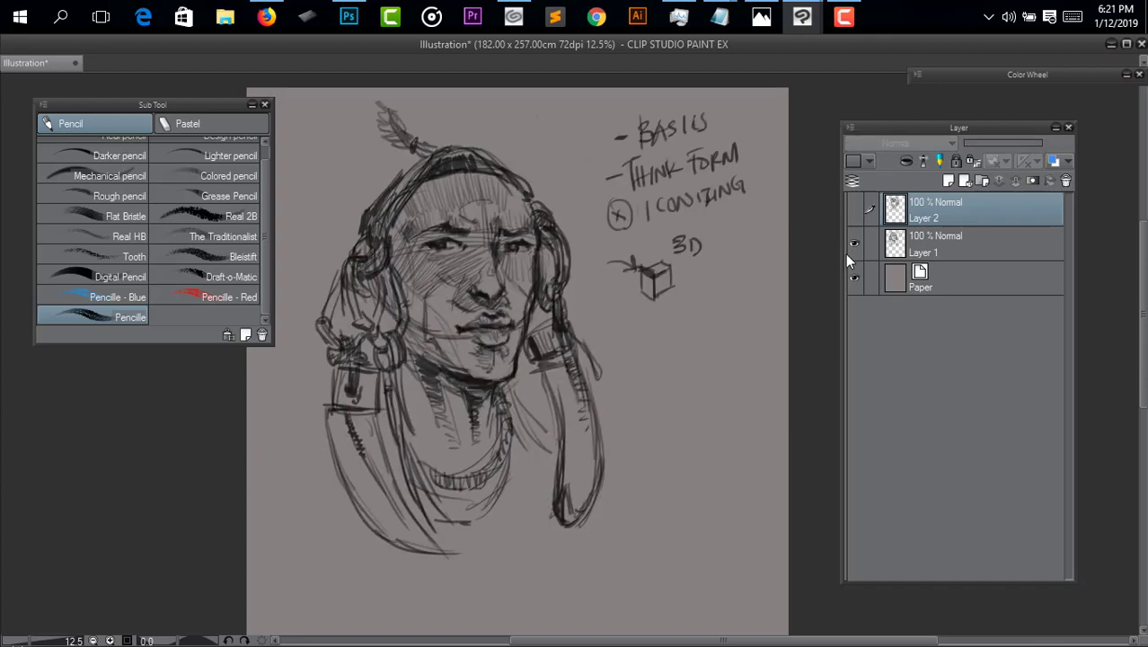
click(908, 287)
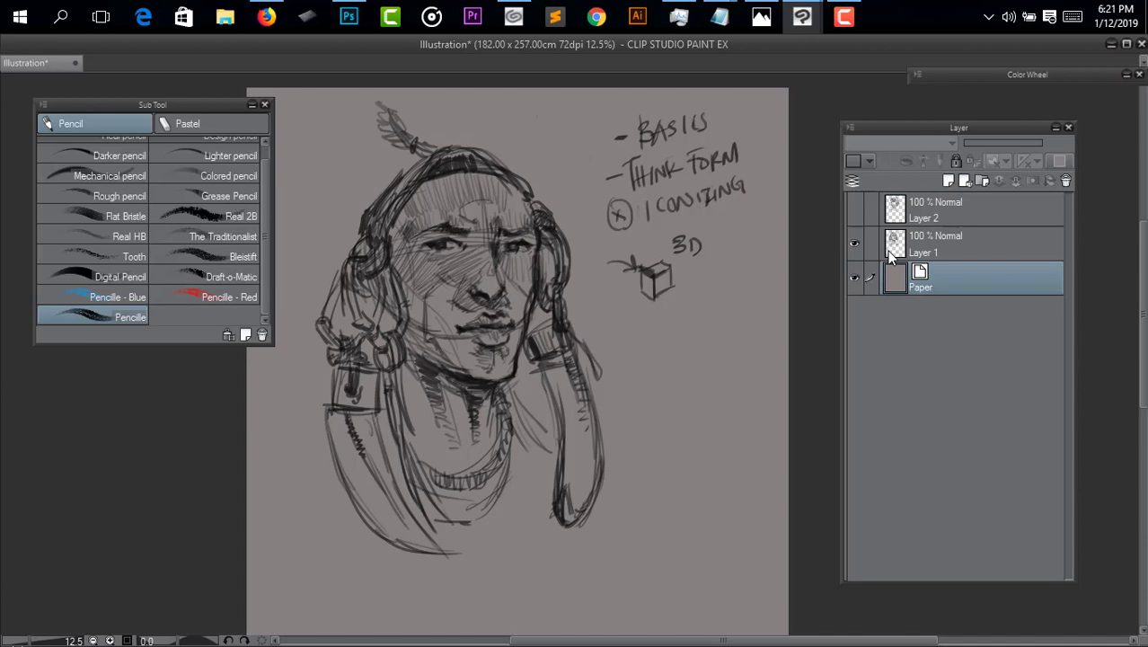
click(949, 181)
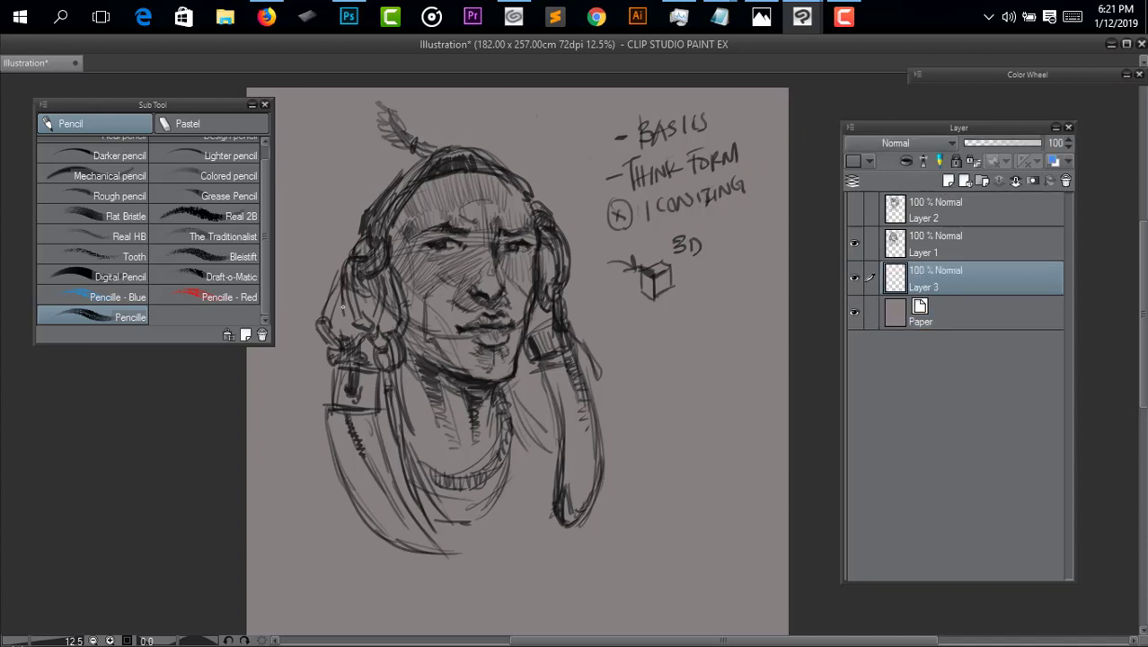
Fill the new layer with white as a background and discard the pending transform on it.
click(1127, 74)
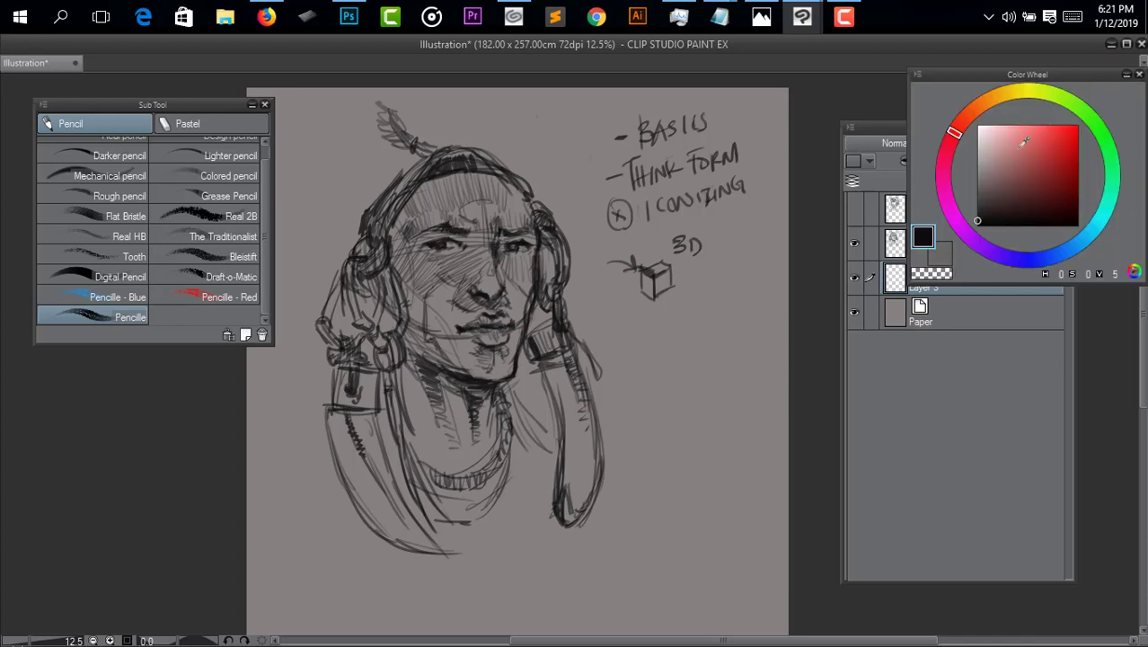
click(1127, 74)
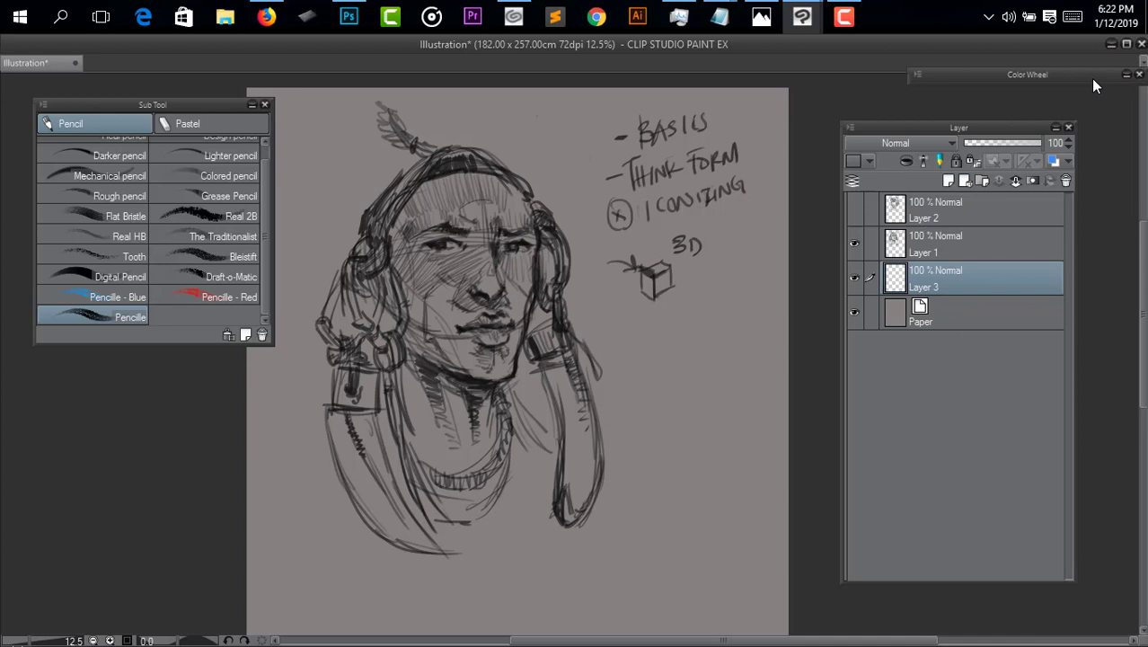
key(alt+Delete)
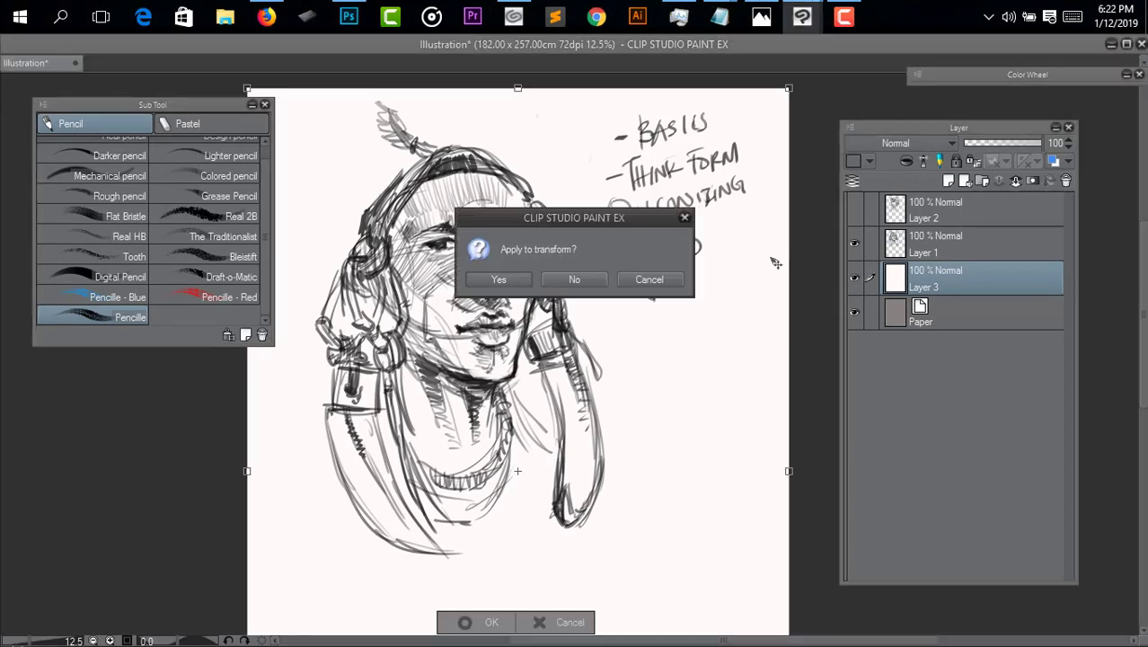
click(593, 280)
Scale down the Layer 1 head and notes proportionally and move them to the page's upper left area.
click(927, 238)
click(905, 214)
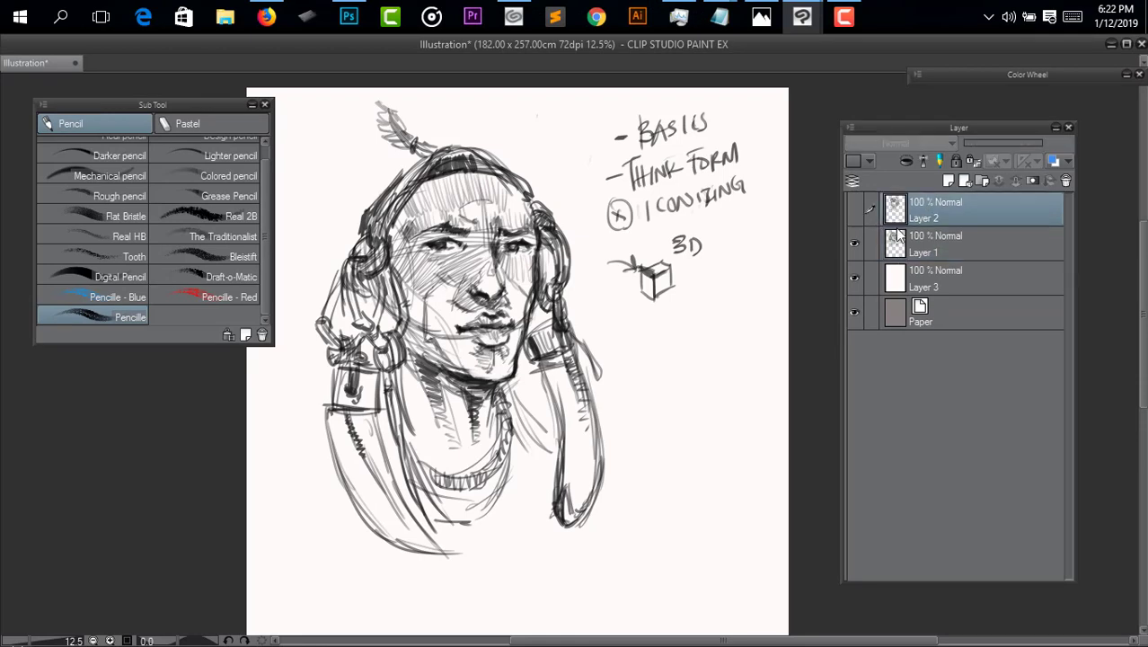
click(884, 258)
key(ctrl+t)
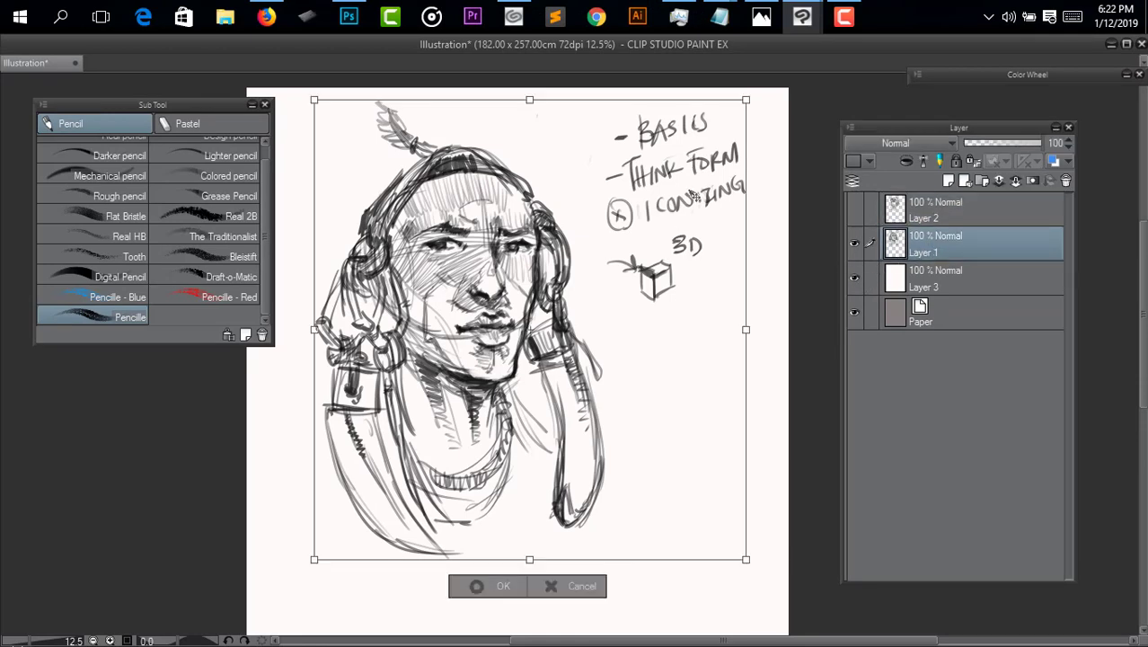
mouse_move(746, 99)
mouse_down()
mouse_move(616, 225)
mouse_move(620, 235)
mouse_up()
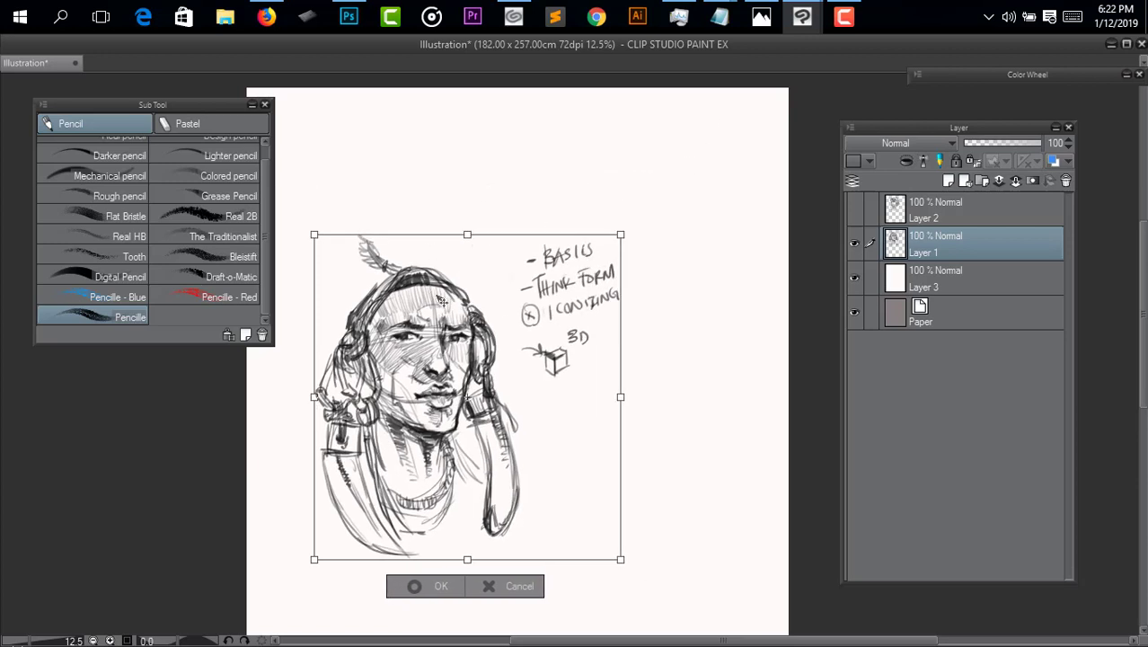
mouse_move(446, 453)
mouse_down()
mouse_move(440, 281)
mouse_move(442, 311)
mouse_up()
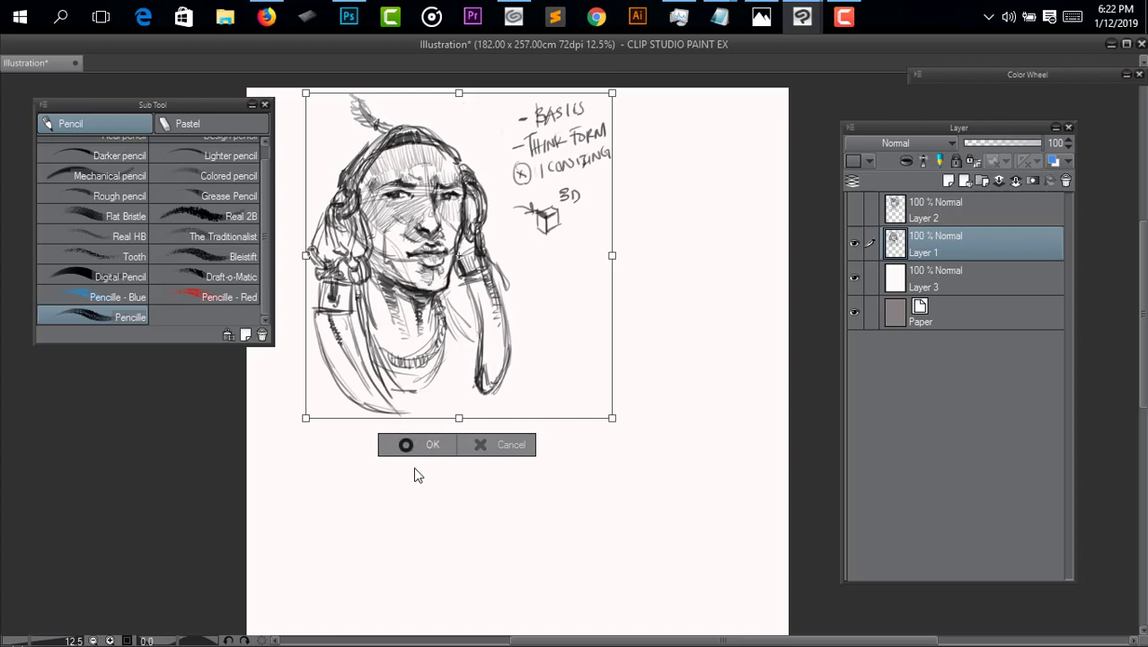
key(Return)
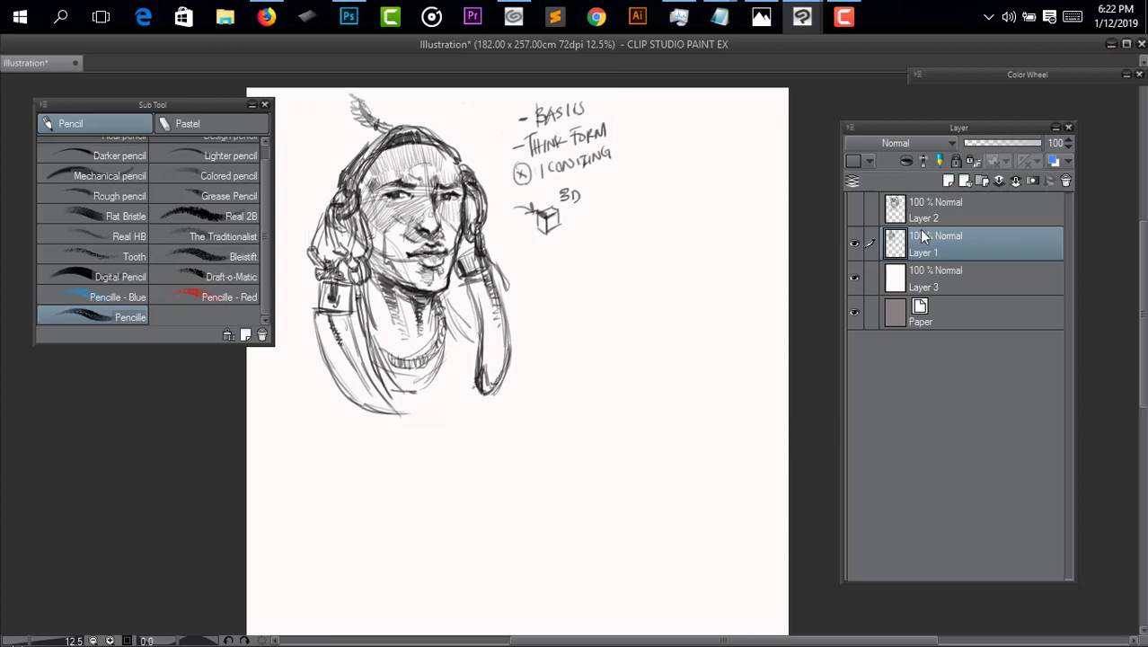
Show Layer 2, hide Layer 1, and make Layer 2 the active layer.
click(854, 209)
click(854, 242)
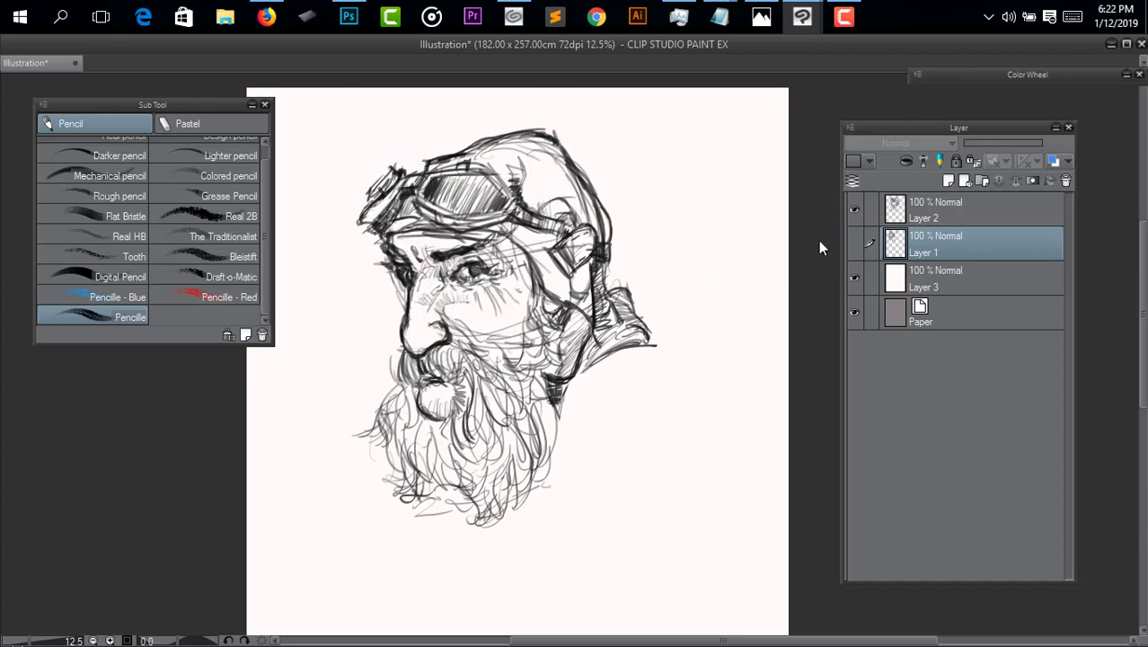
key(alt+])
Scale down the bearded aviator head proportionally, place it below the notes at the page's right side, and show Layer 1 again.
key(ctrl+t)
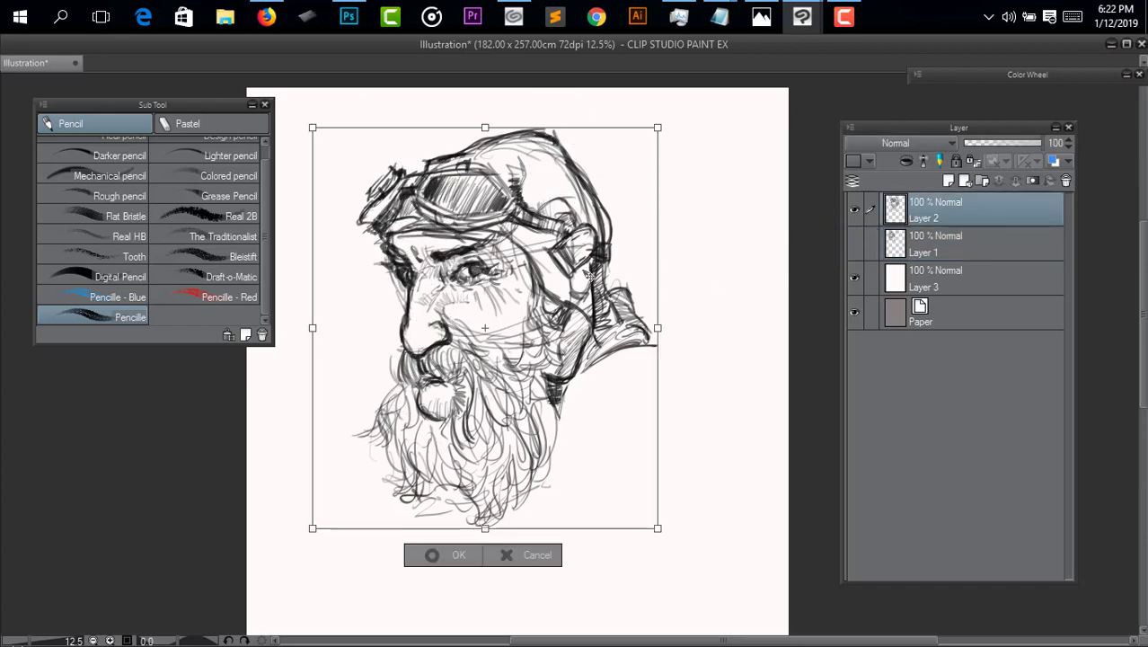
drag(588, 323, 658, 393)
drag(728, 197, 650, 324)
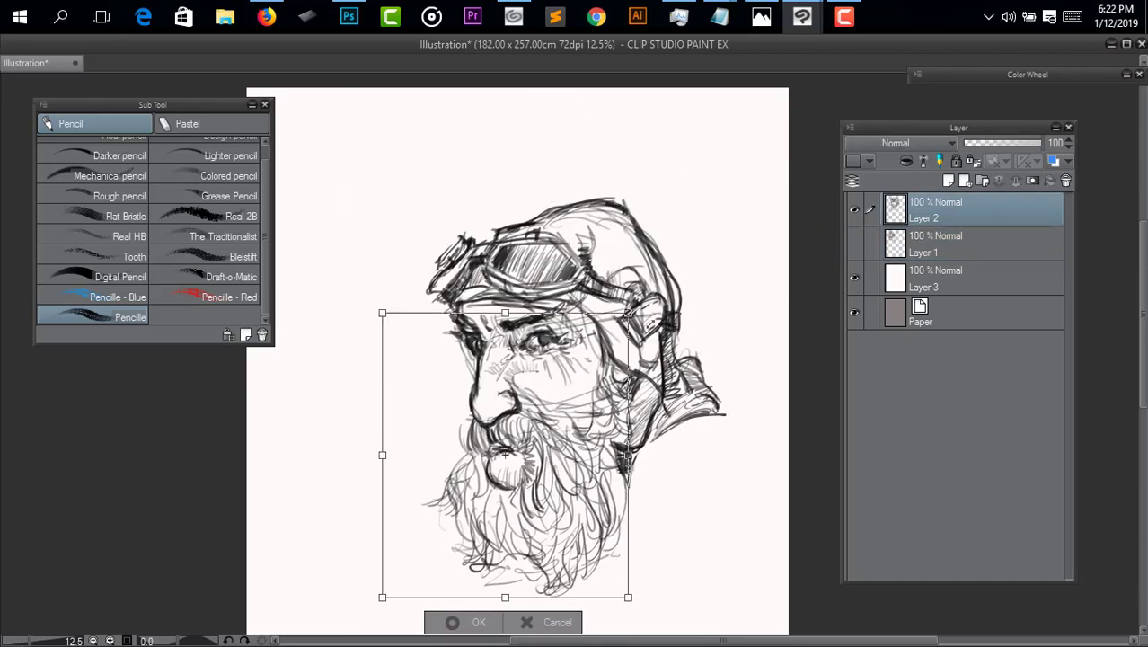
drag(595, 405, 704, 331)
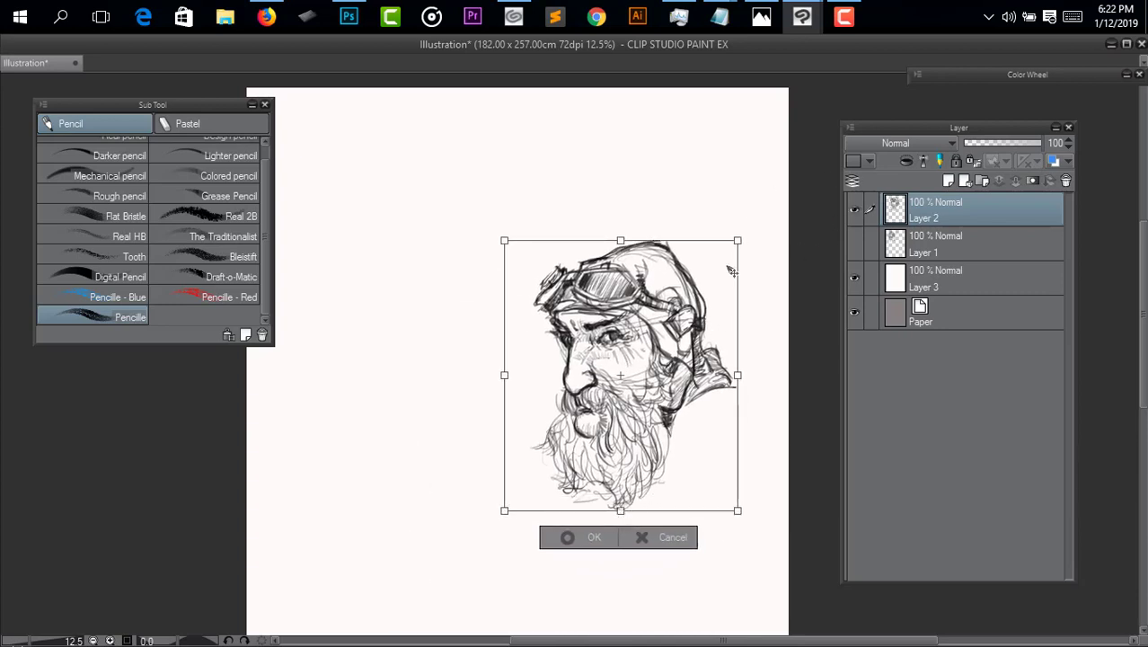
key(Return)
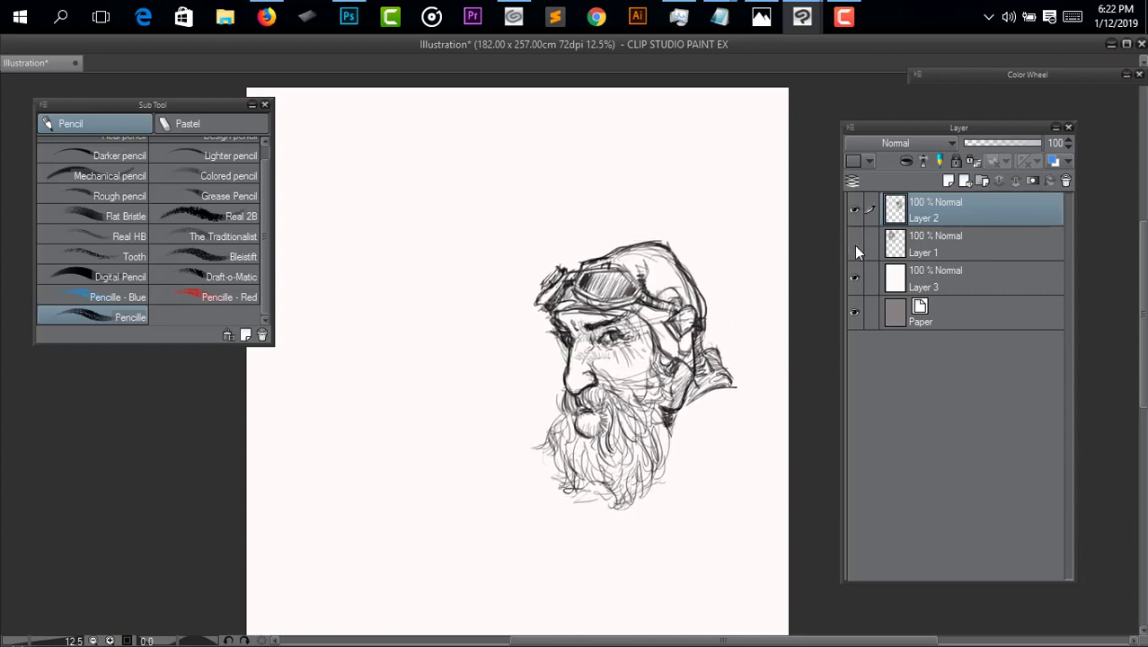
click(854, 242)
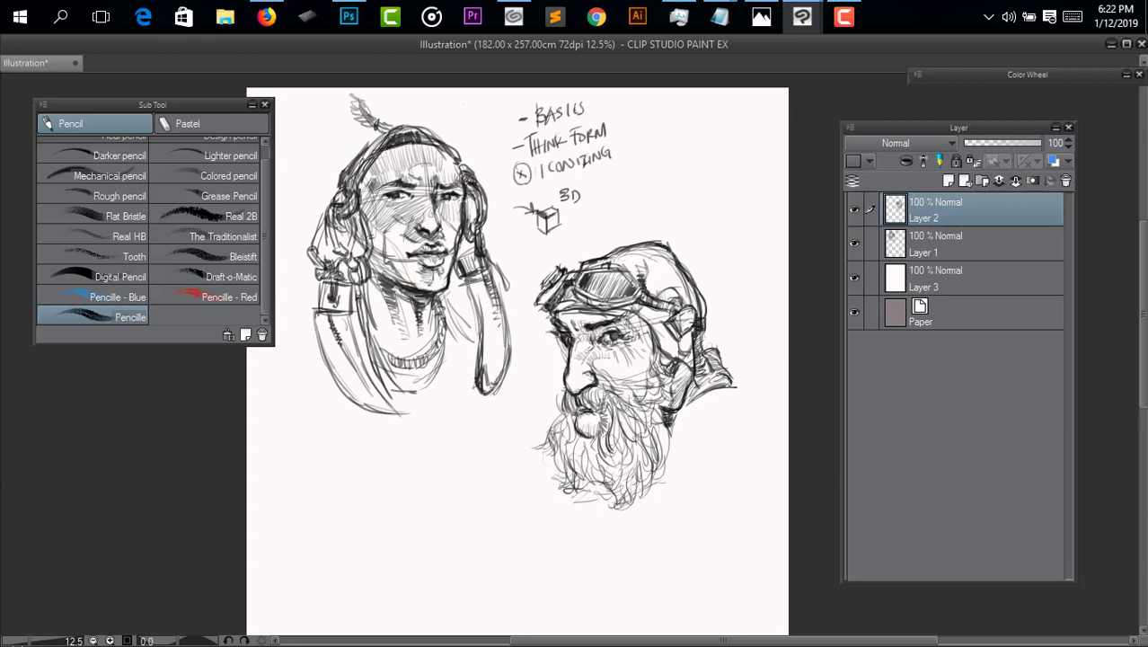
Add a new raster layer above Layer 2.
drag(636, 399, 624, 282)
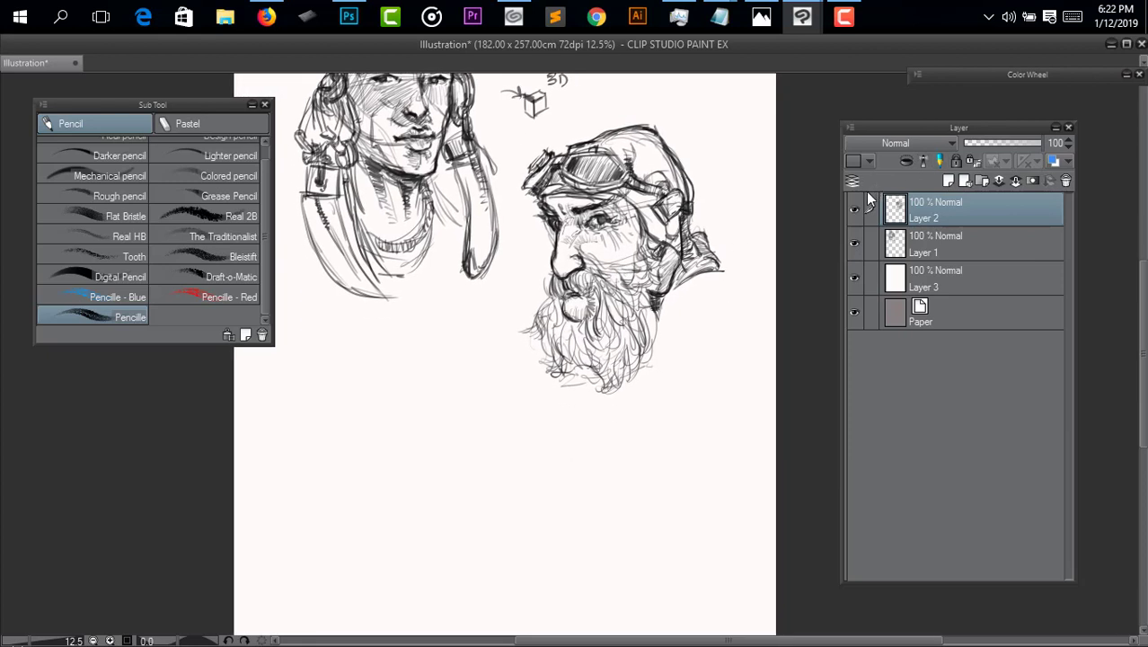
click(948, 180)
drag(653, 385, 730, 305)
mouse_move(578, 334)
mouse_down()
mouse_move(589, 392)
mouse_move(559, 488)
mouse_up()
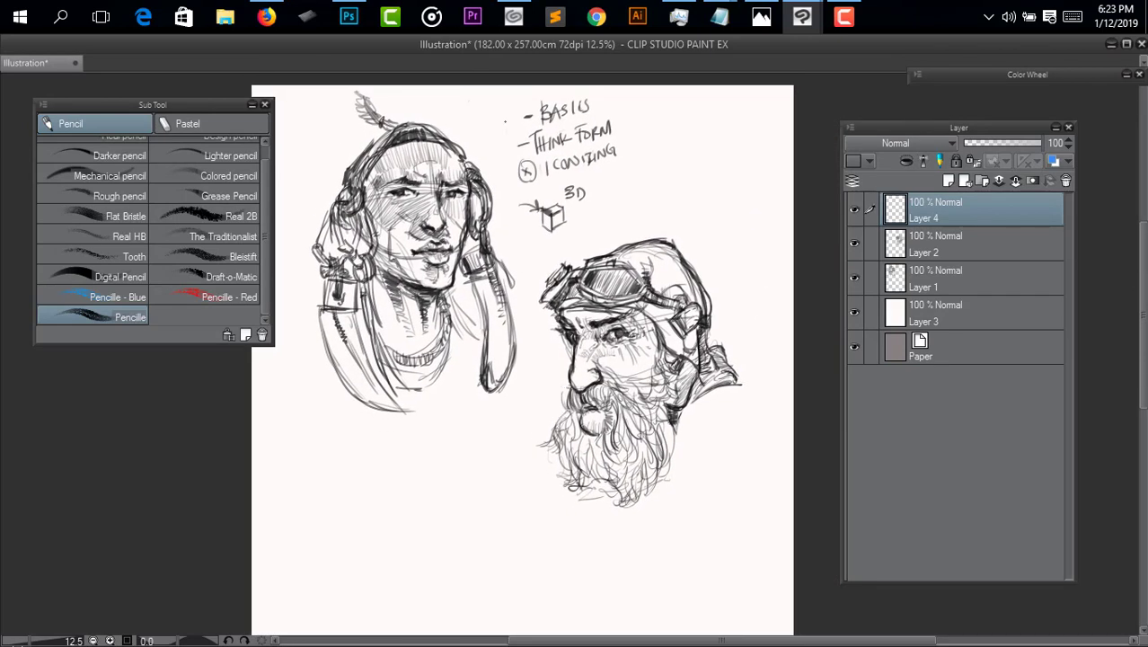
click(842, 18)
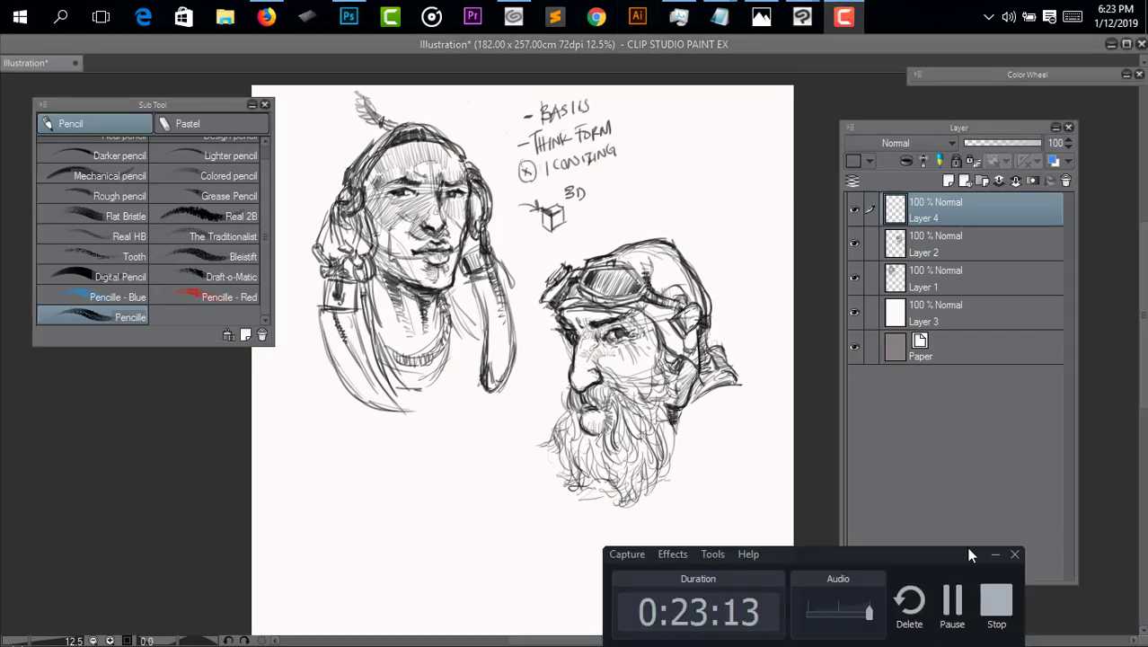